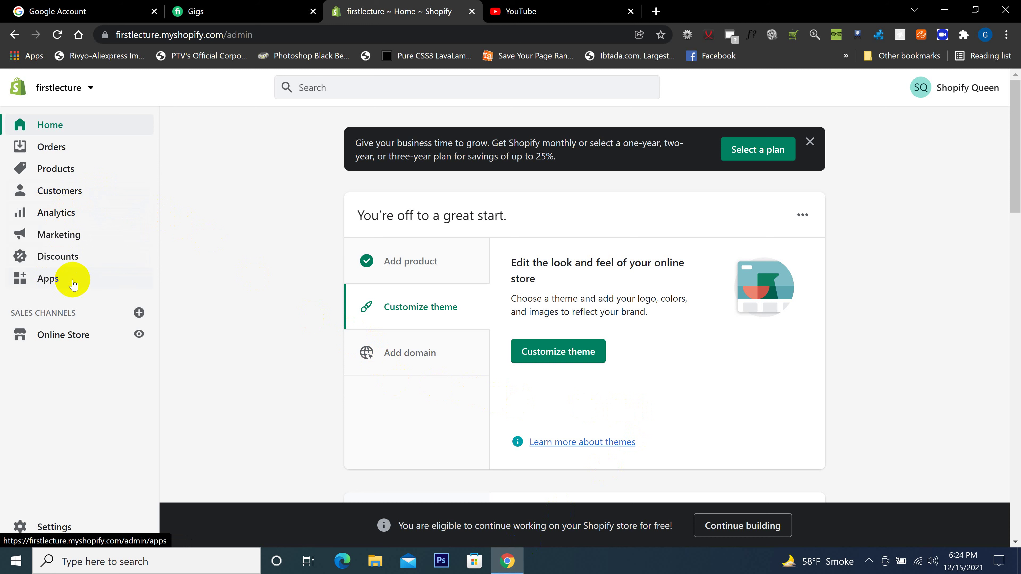
# Step: Open the store's product collections and look through the full list
pyautogui.click(58, 174)
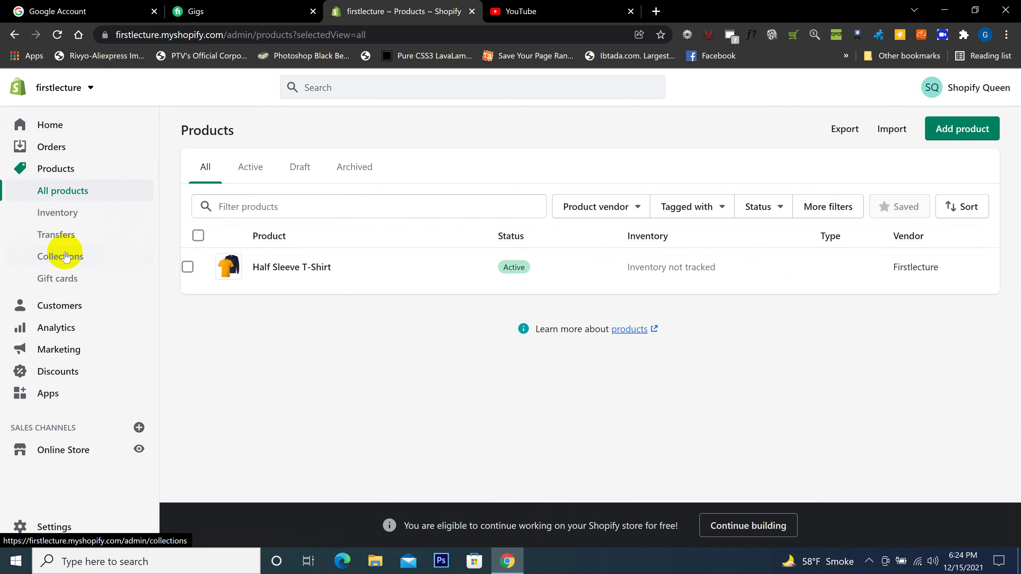
pyautogui.click(75, 259)
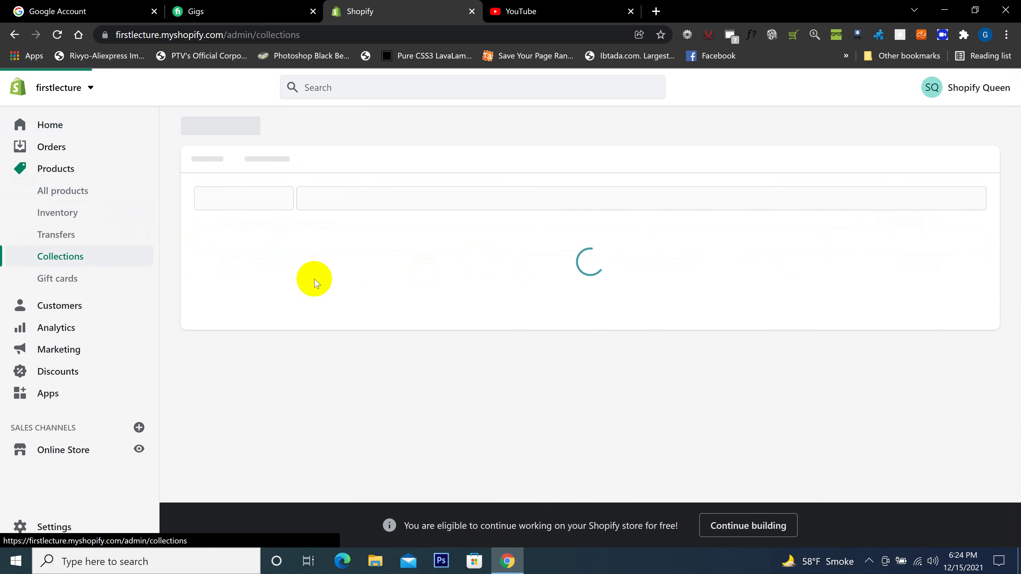
pyautogui.scroll(-5, 457, 354)
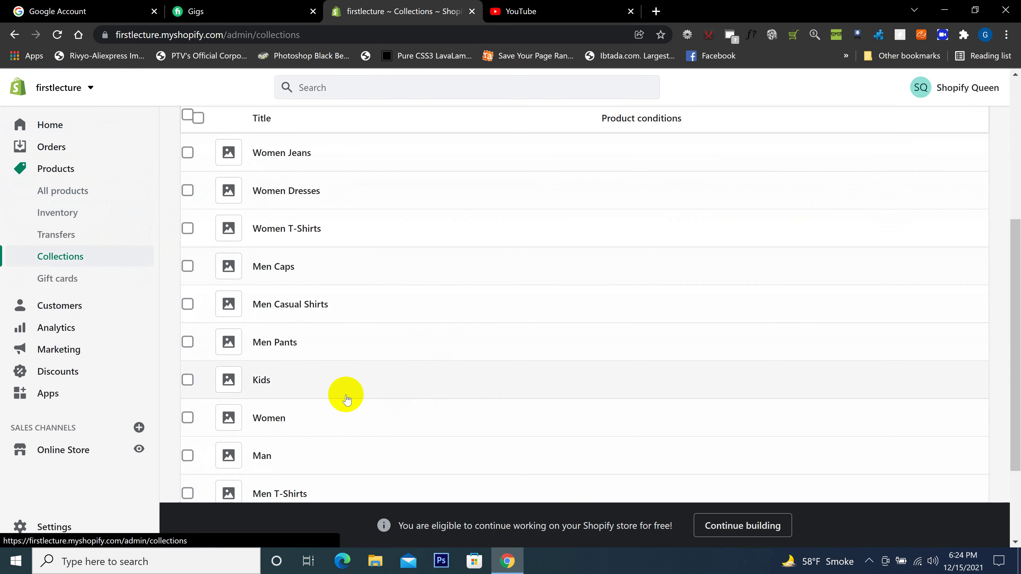
pyautogui.scroll(4, 342, 397)
pyautogui.scroll(-7, 341, 394)
pyautogui.scroll(6, 344, 396)
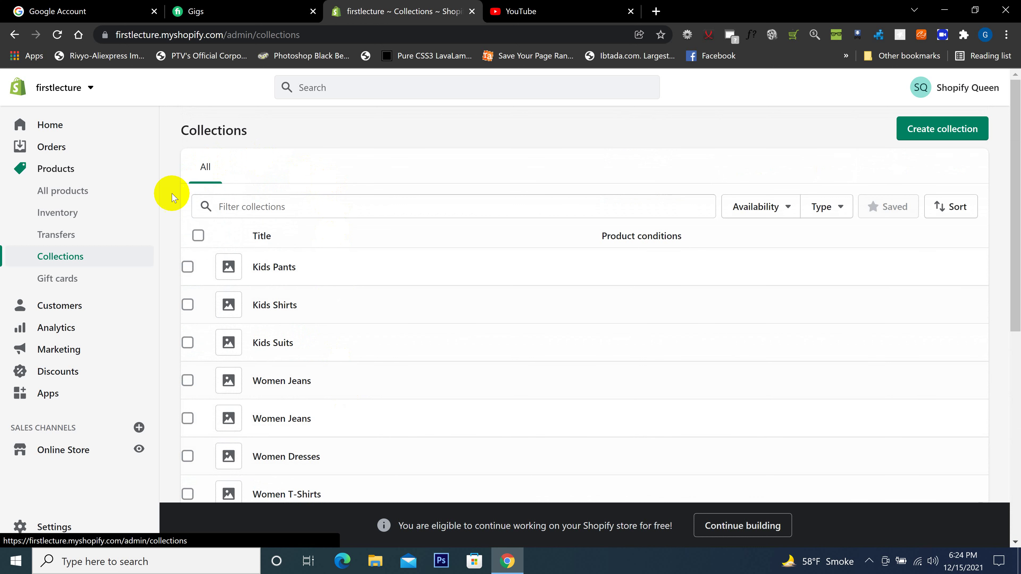
# Step: View the Customers page for managing customer details
pyautogui.click(56, 310)
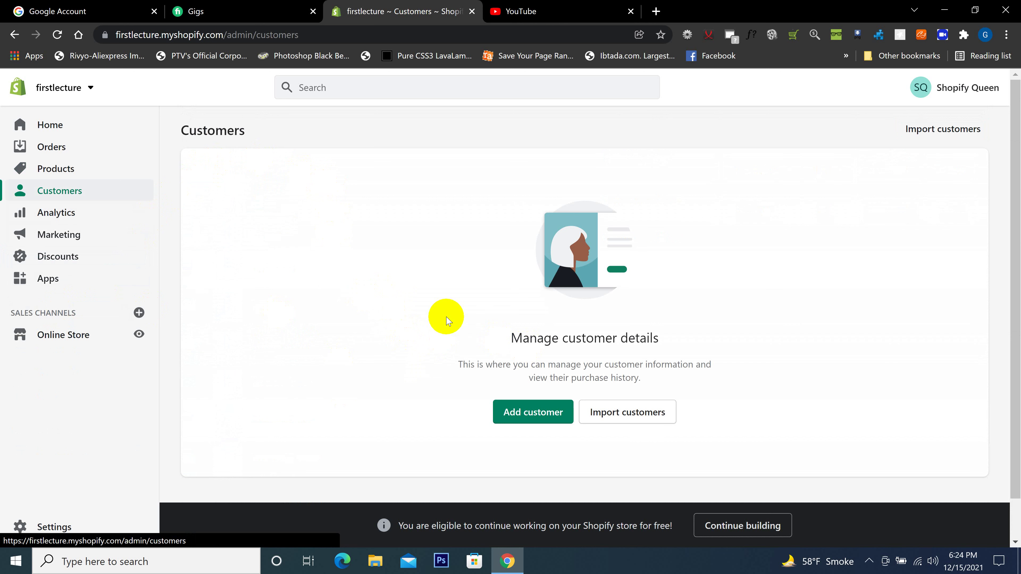
pyautogui.moveTo(508, 338); pyautogui.dragTo(428, 326)
pyautogui.click(429, 326)
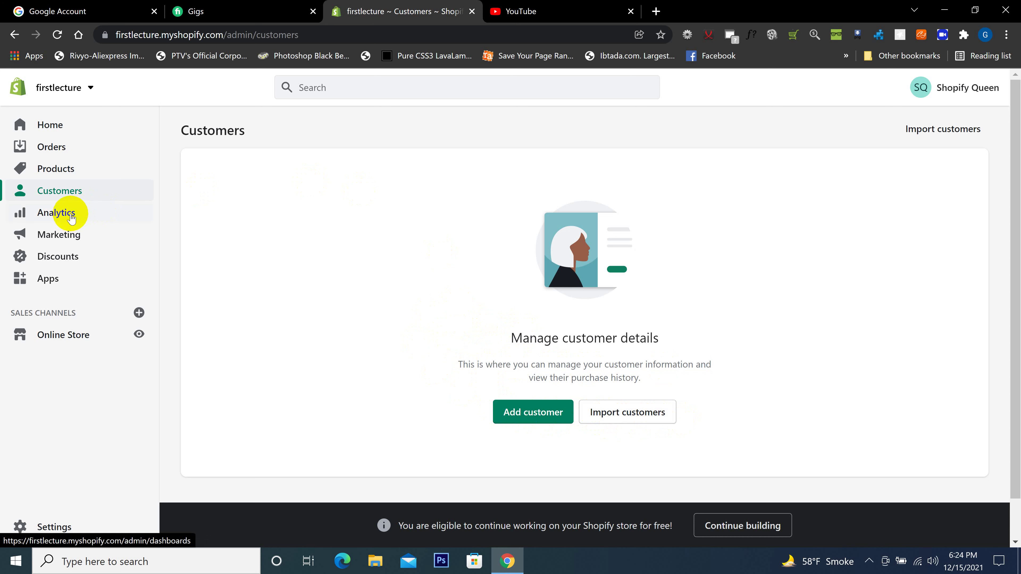
# Step: Open the analytics overview dashboard and review its sales, sessions, conversion, order and marketing cards
pyautogui.click(61, 217)
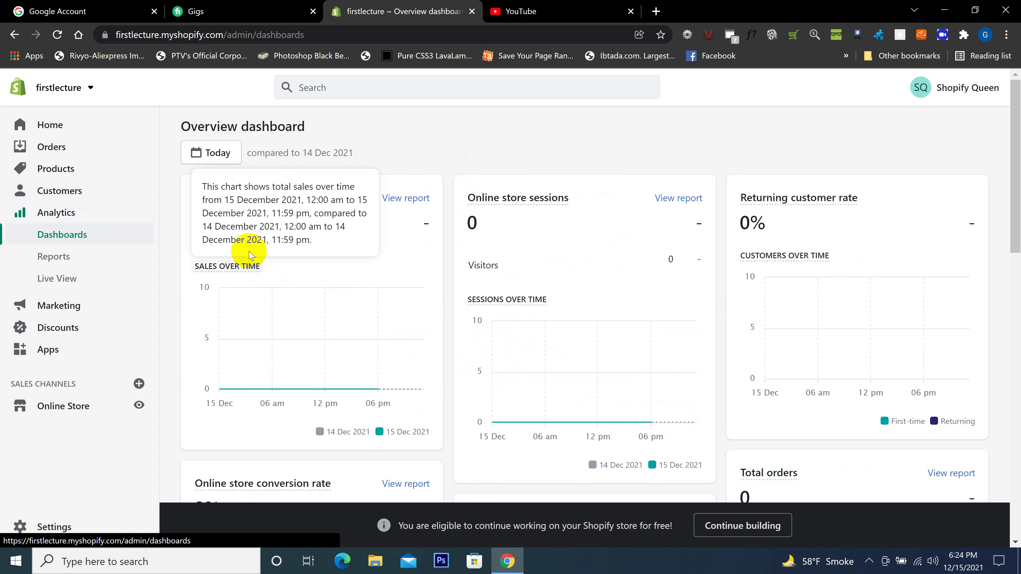
pyautogui.doubleClick(236, 223)
pyautogui.click(205, 223)
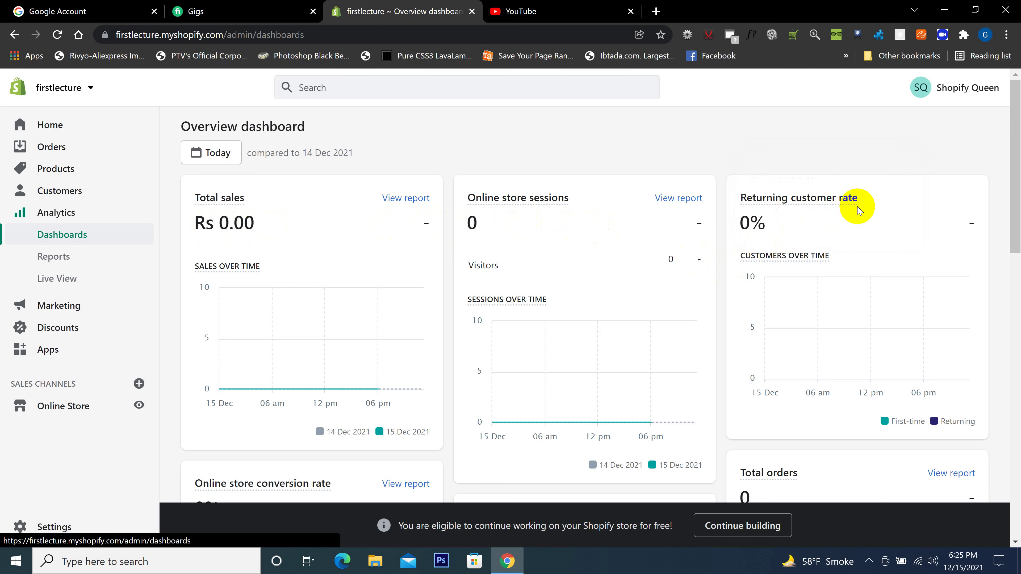
pyautogui.scroll(-3, 597, 289)
pyautogui.scroll(-2, 597, 289)
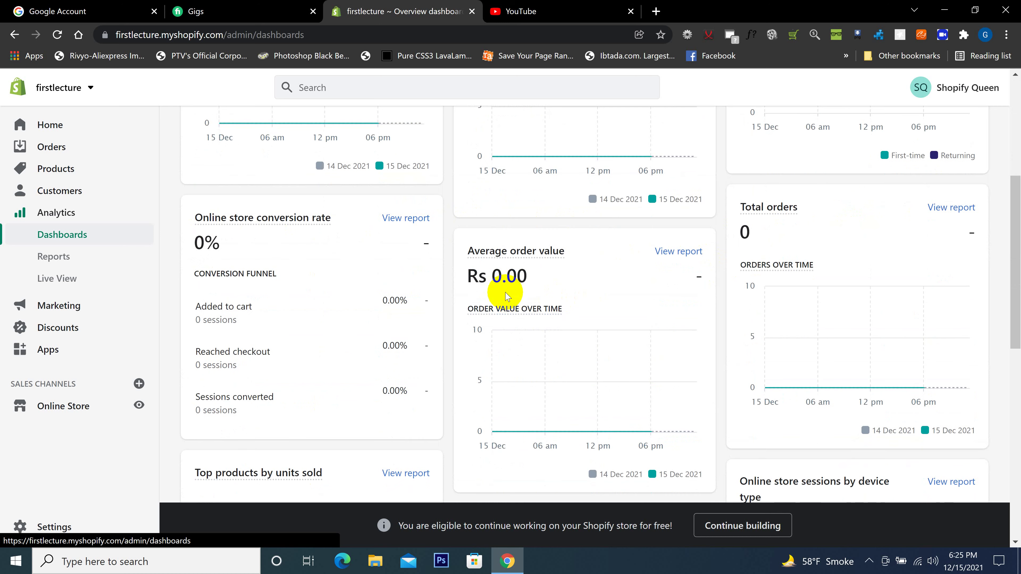
pyautogui.scroll(-6, 453, 297)
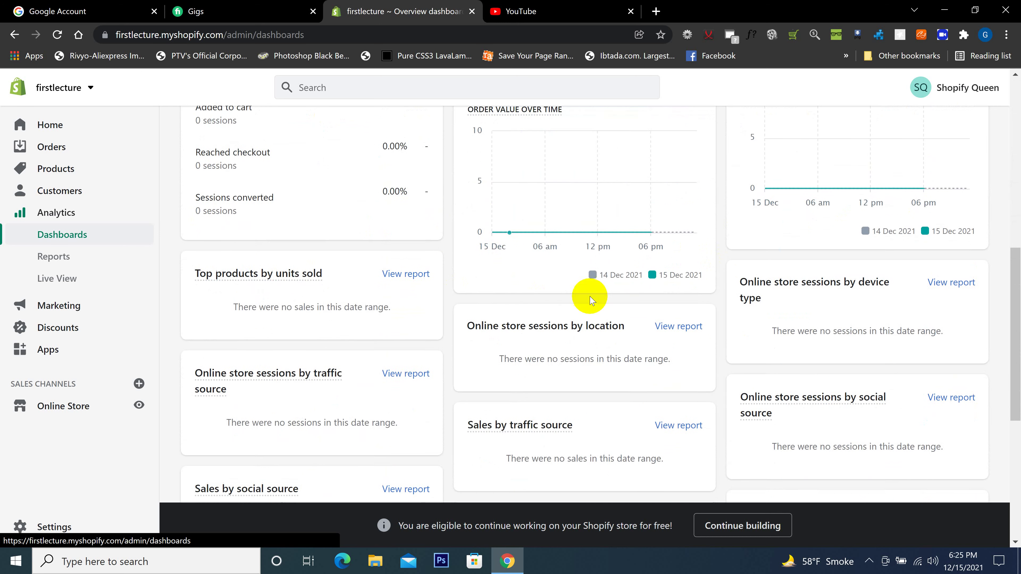
pyautogui.scroll(-2, 601, 296)
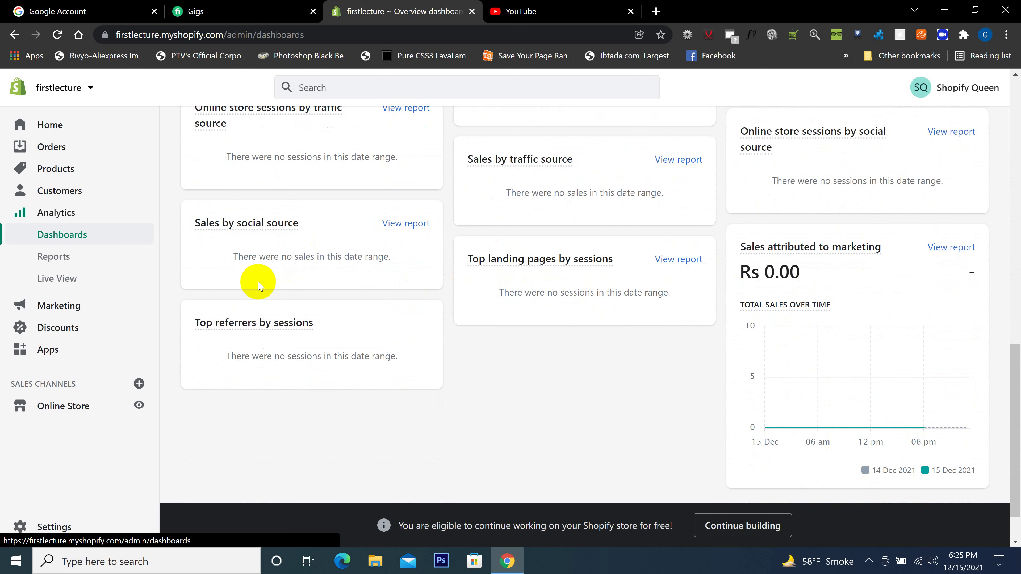
# Step: Open the analytics reports and examine the last-30-days total sales and the Acquisition session count
pyautogui.click(52, 257)
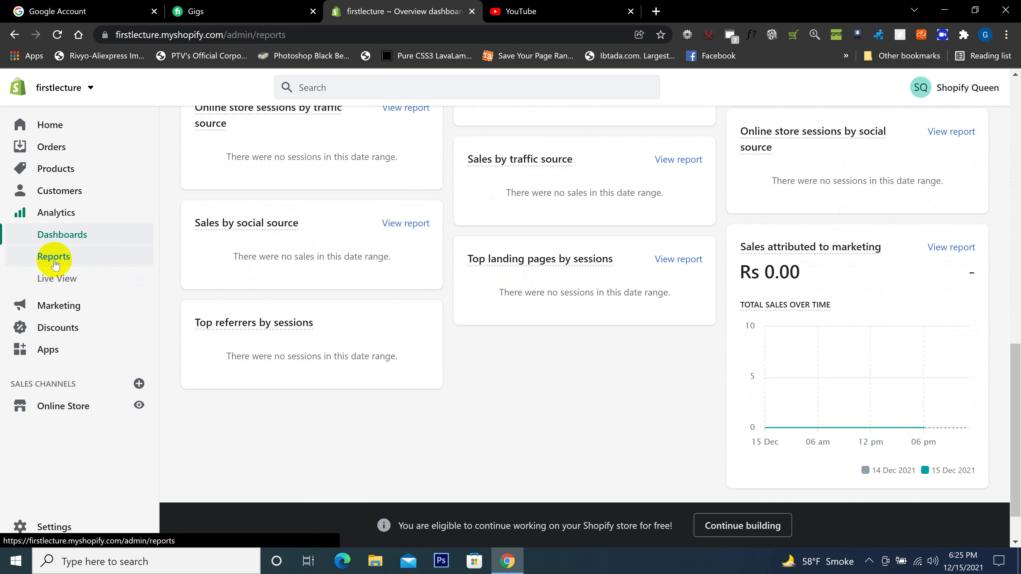
pyautogui.moveTo(354, 258); pyautogui.dragTo(255, 250)
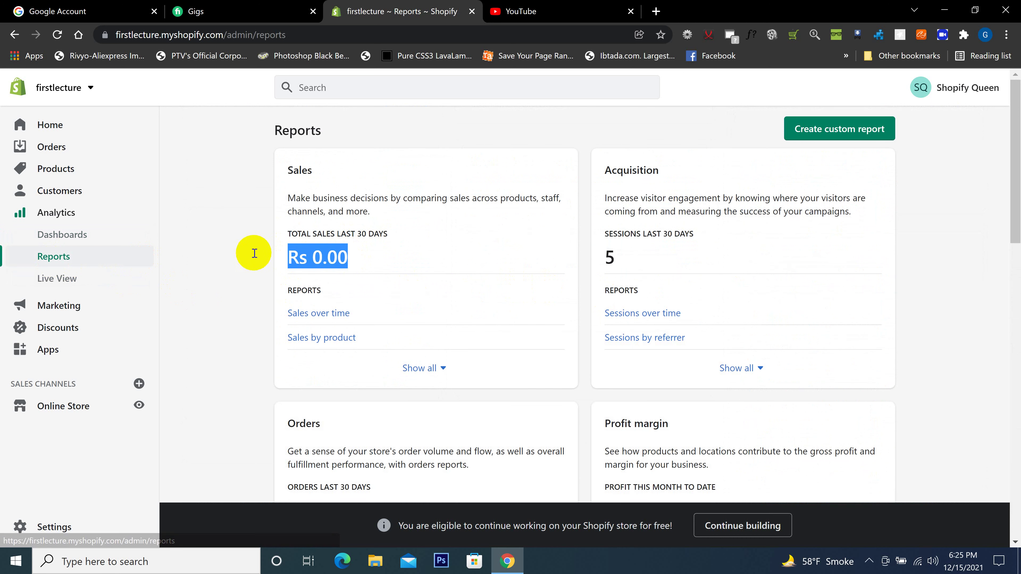
pyautogui.click(629, 259)
pyautogui.moveTo(628, 260); pyautogui.dragTo(602, 259)
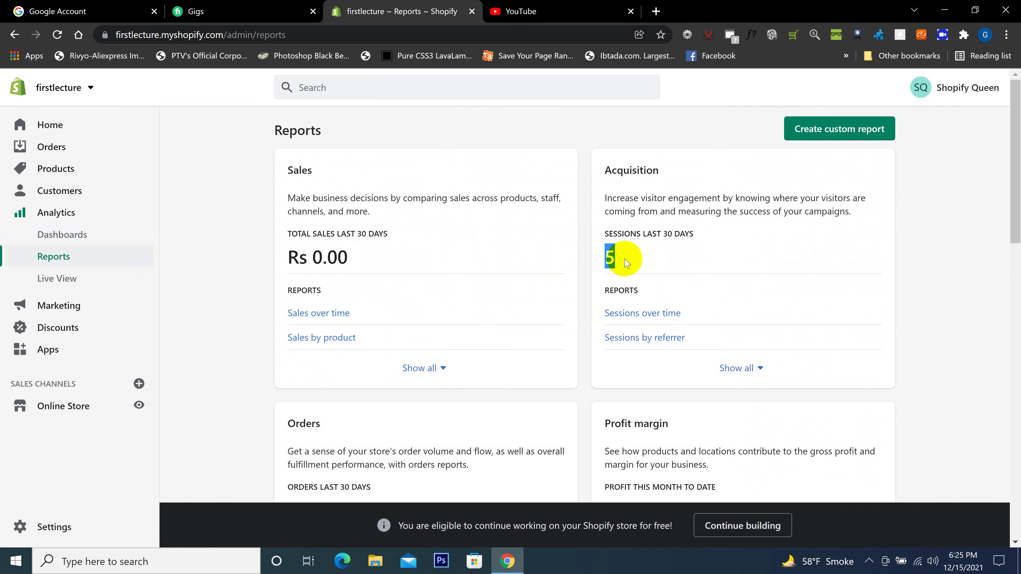
pyautogui.moveTo(703, 237); pyautogui.dragTo(580, 242)
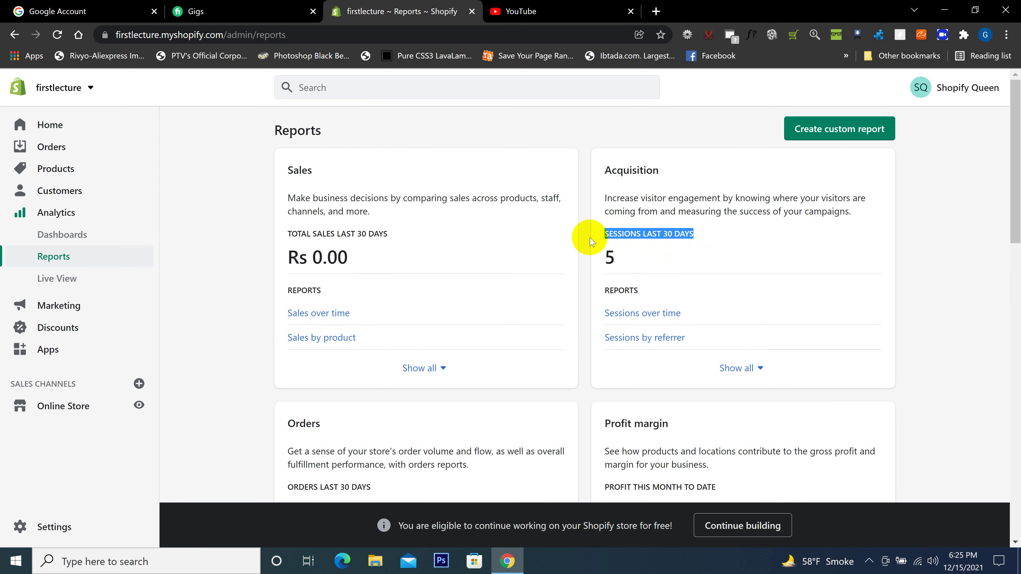
pyautogui.doubleClick(610, 256)
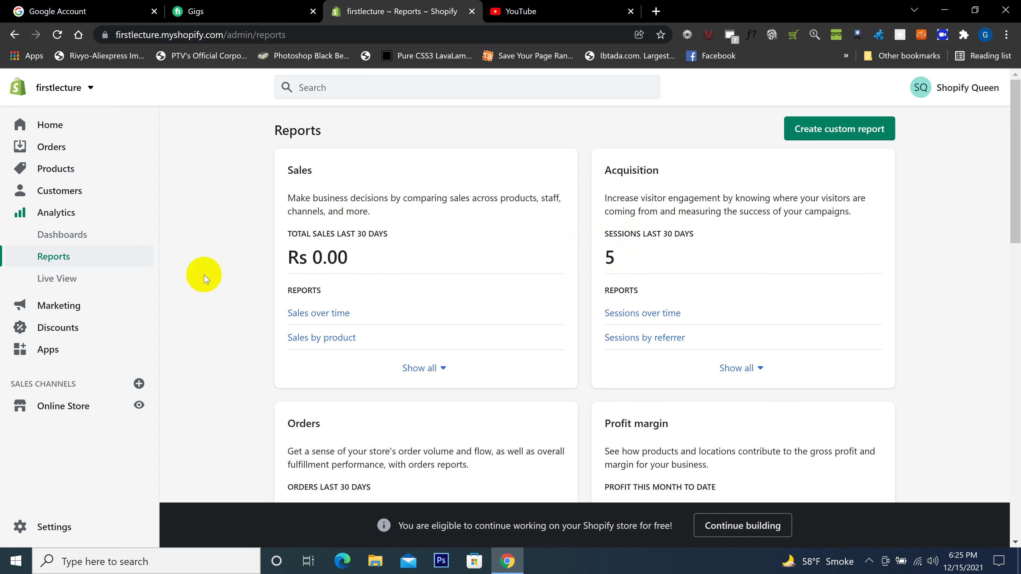
# Step: Open Live View, rotate the globe to inspect the store's location, and return to the analytics dashboard
pyautogui.click(52, 283)
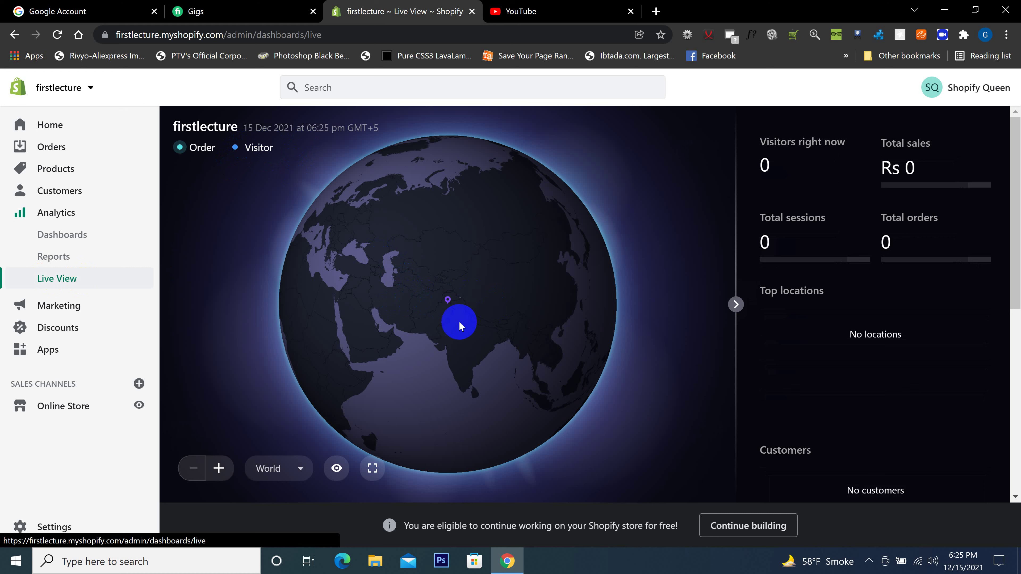
pyautogui.moveTo(501, 321); pyautogui.dragTo(397, 276)
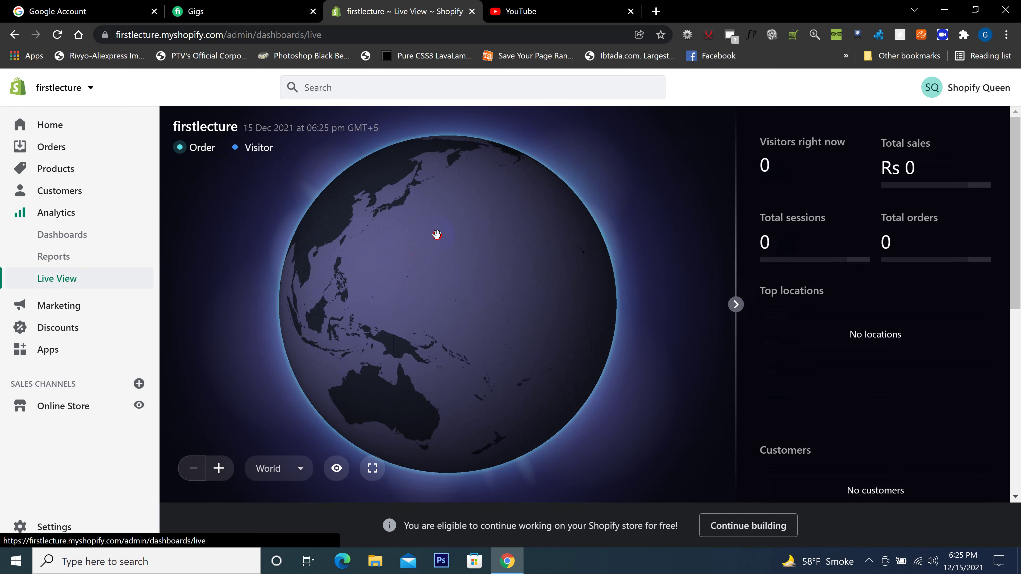
pyautogui.moveTo(437, 234); pyautogui.dragTo(554, 365)
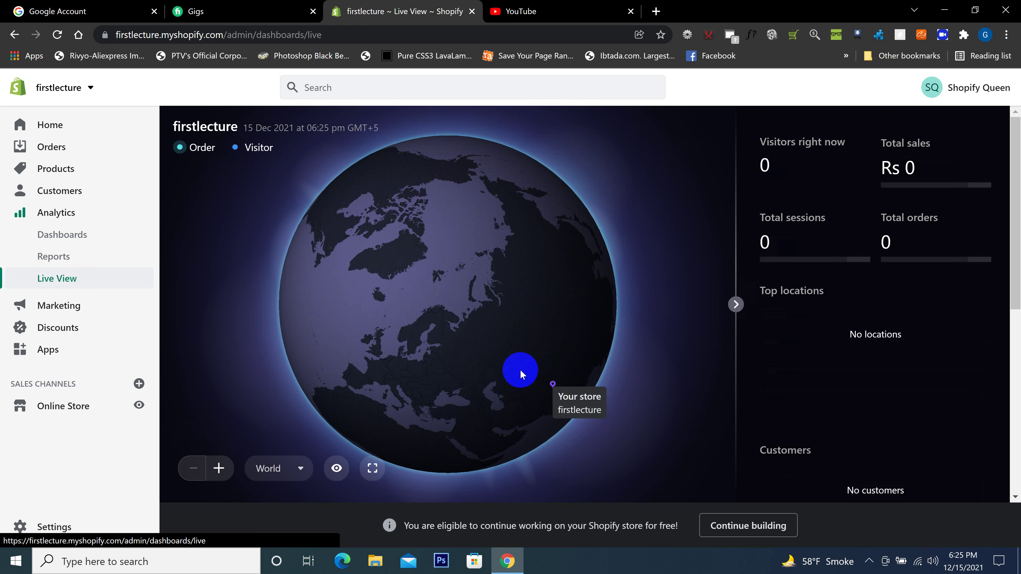
pyautogui.moveTo(522, 374); pyautogui.dragTo(210, 342)
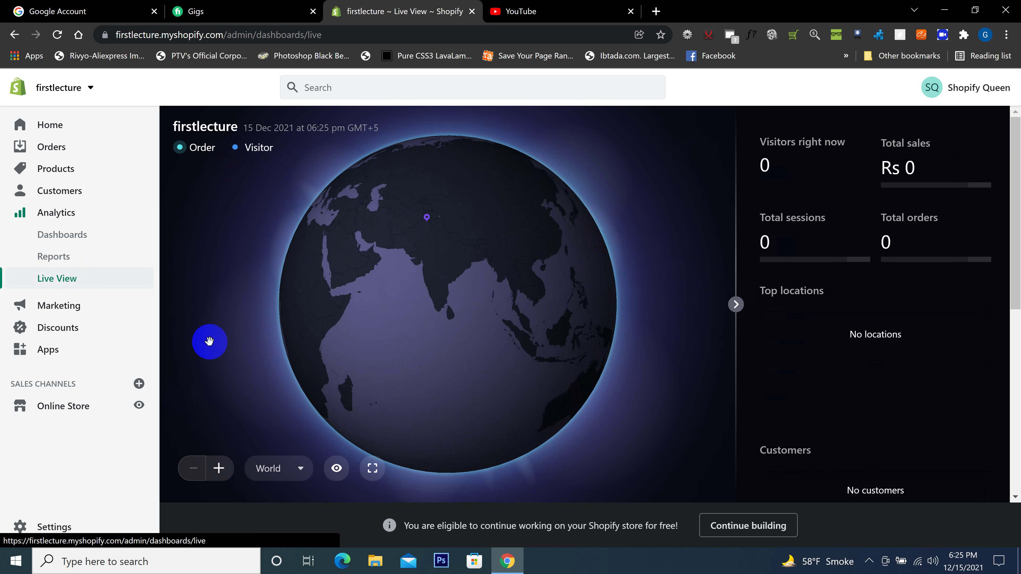
pyautogui.click(63, 219)
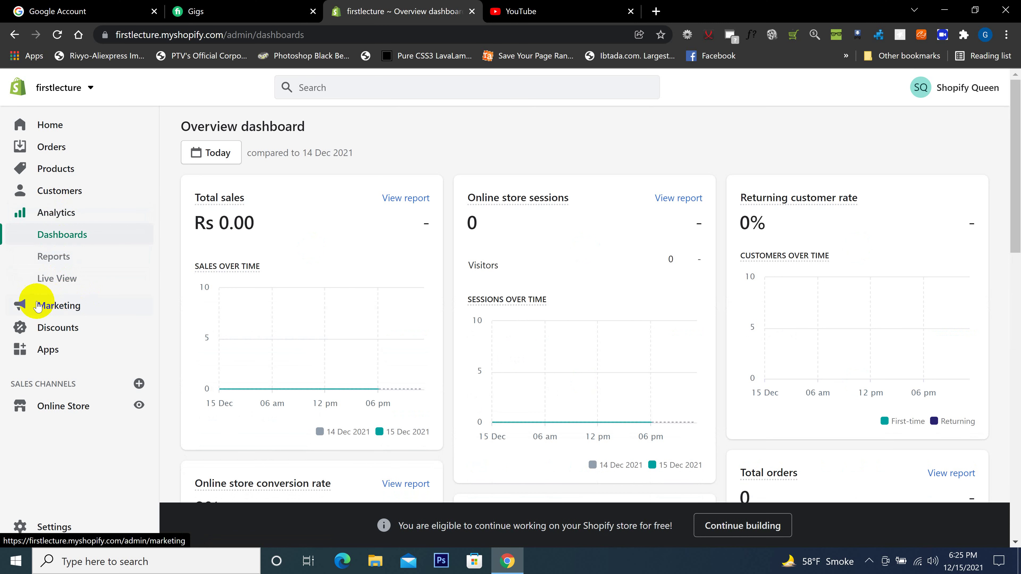
# Step: Review the marketing overview, check the settings behind the abandoned checkout emails entry, and return to the overview
pyautogui.click(43, 310)
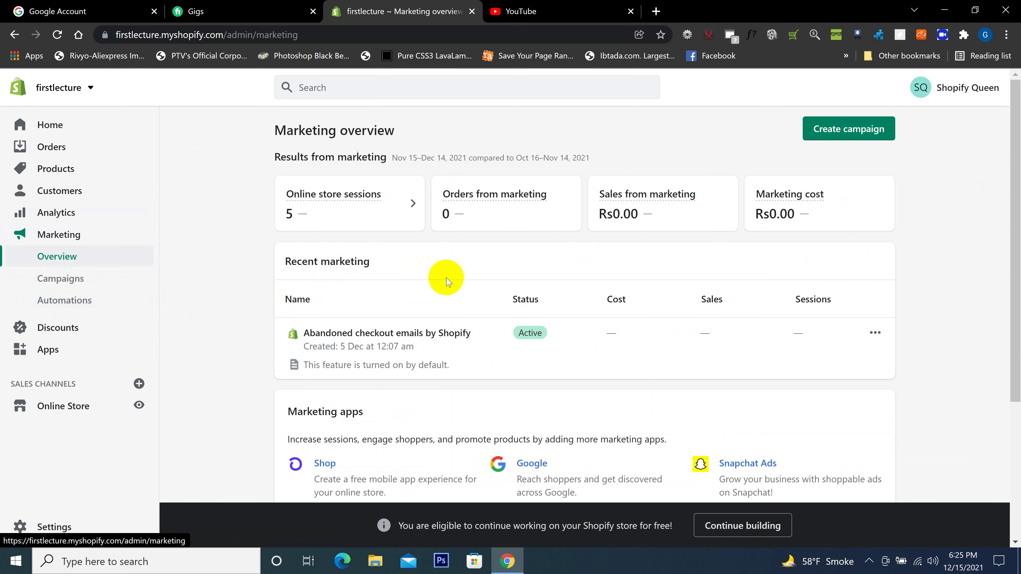
pyautogui.scroll(-1, 450, 311)
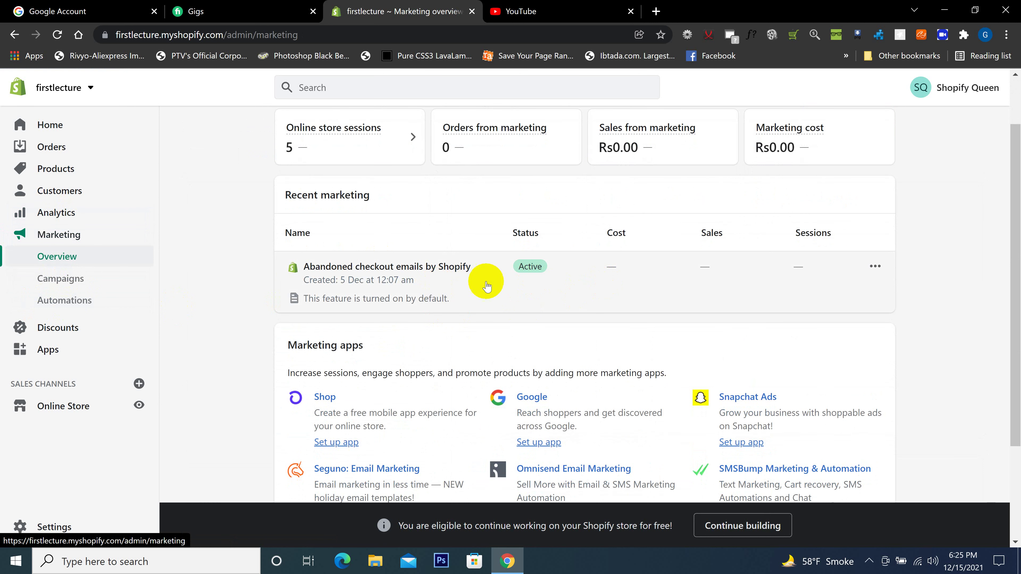
pyautogui.moveTo(487, 277); pyautogui.dragTo(297, 269)
pyautogui.click(306, 267)
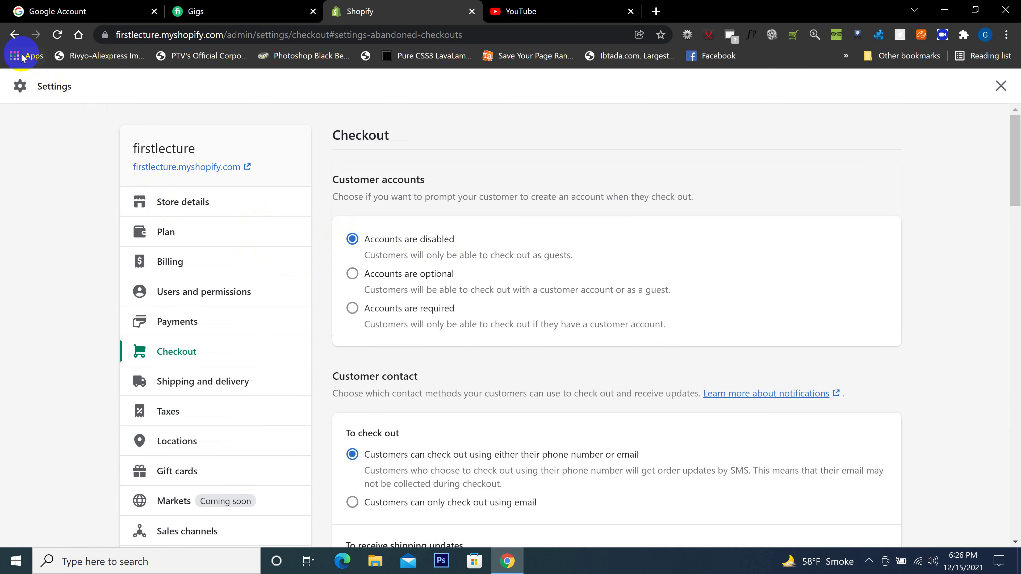
pyautogui.click(14, 35)
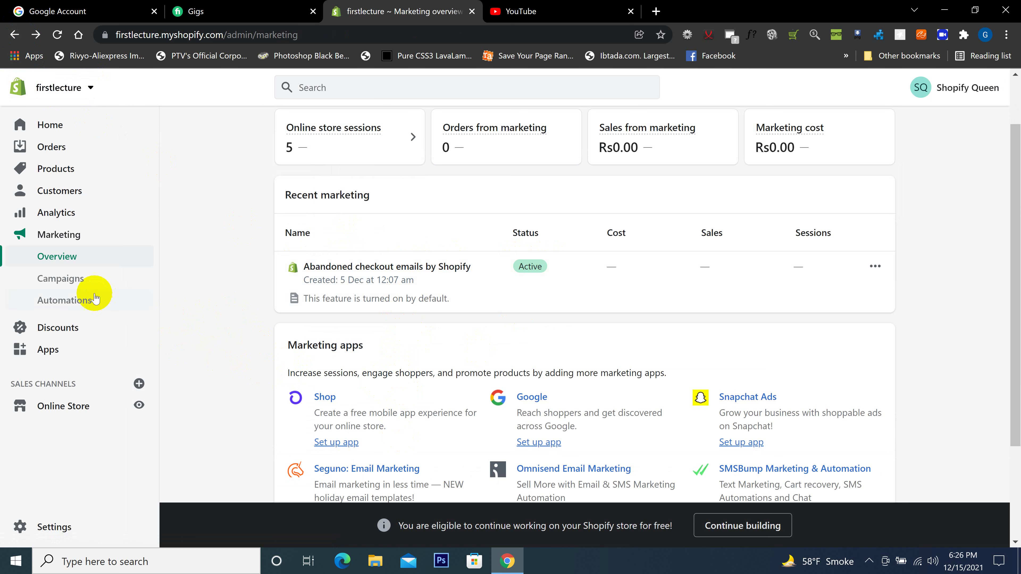
# Step: View the marketing campaigns page and the marketing automations page
pyautogui.click(79, 284)
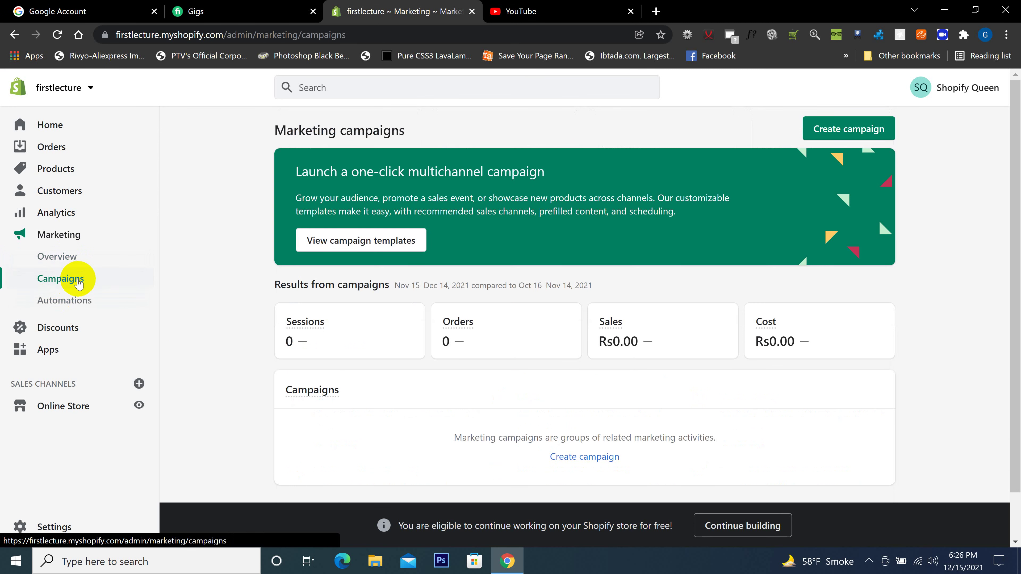
pyautogui.click(61, 310)
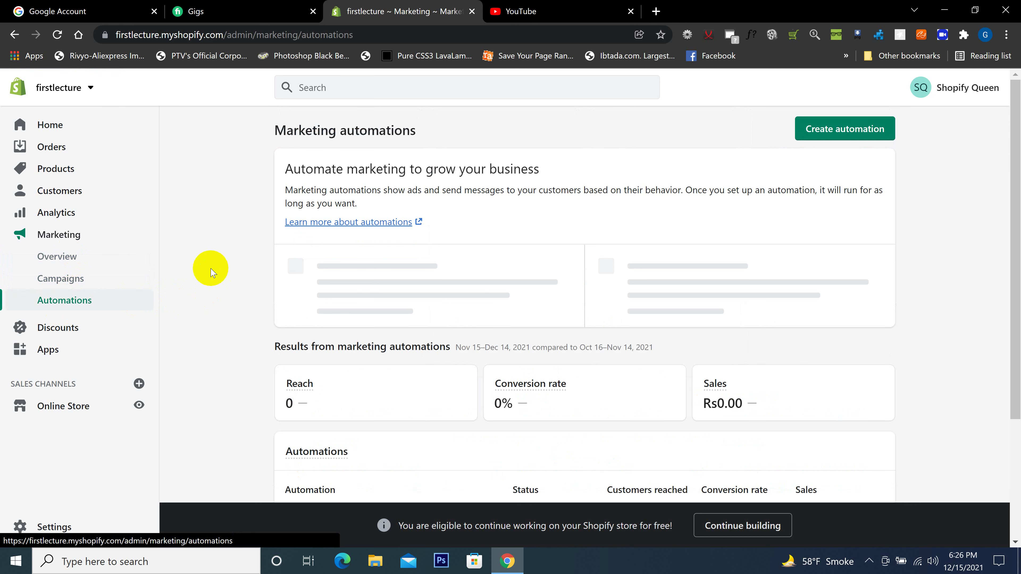
# Step: Open the store's discounts, compare the discount codes and automatic discounts views, and examine the discount code creation option
pyautogui.click(67, 332)
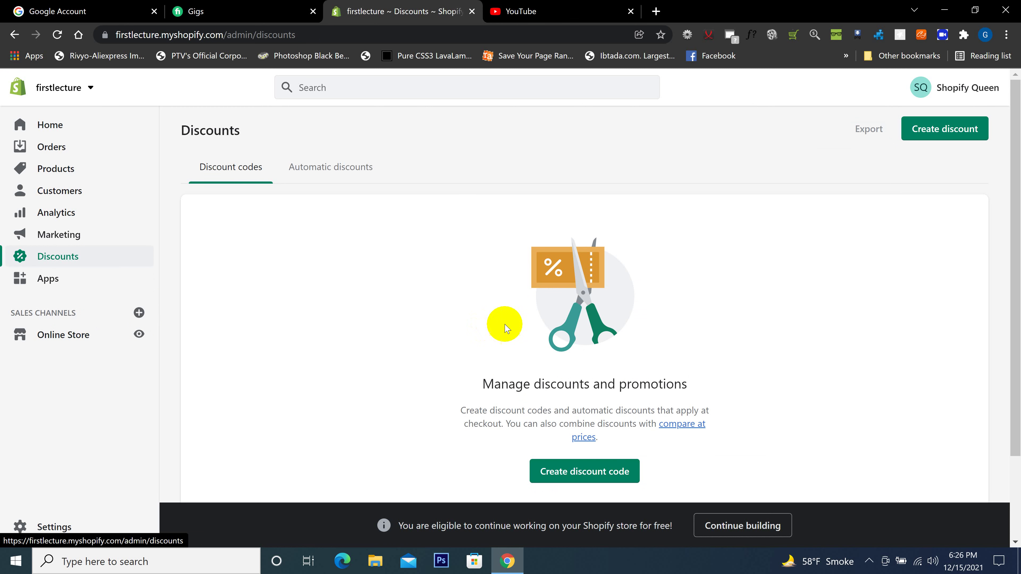
pyautogui.click(320, 171)
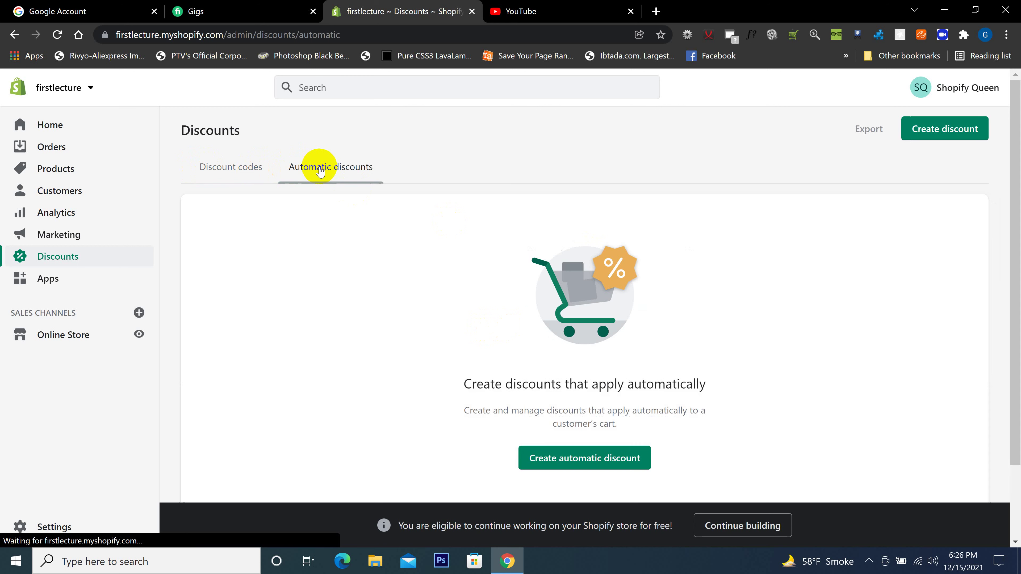
pyautogui.click(231, 177)
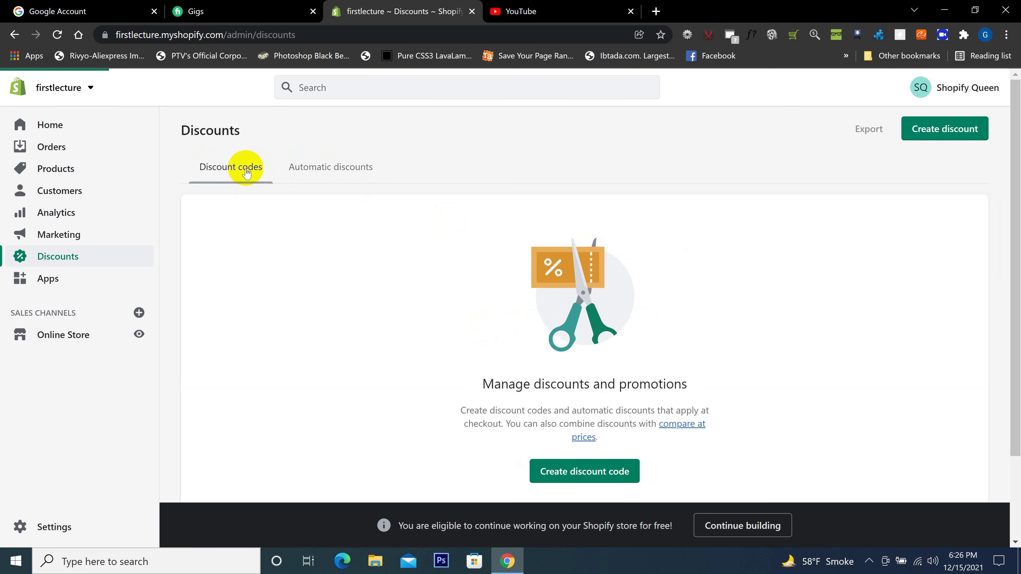
pyautogui.click(303, 169)
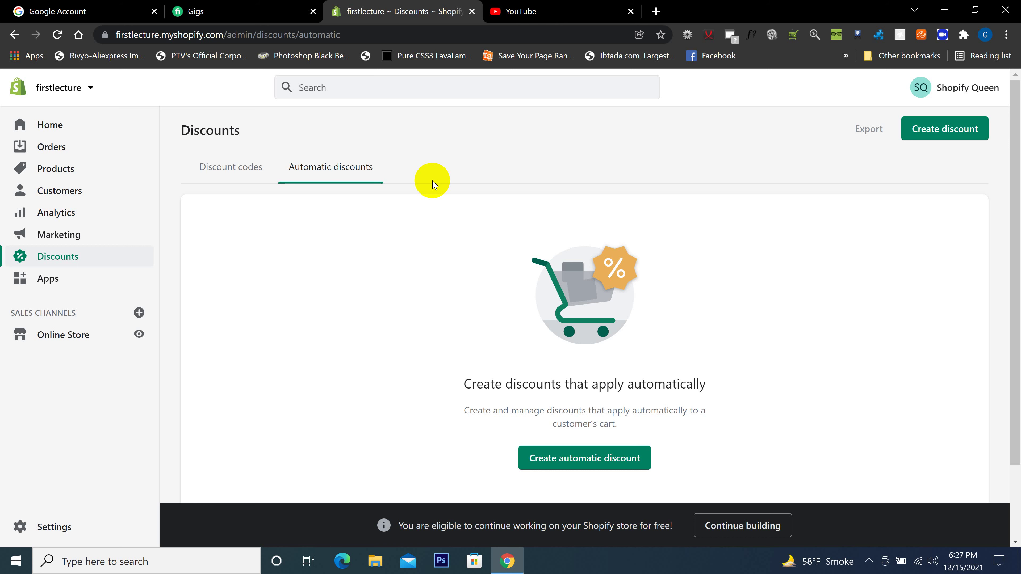
pyautogui.click(230, 166)
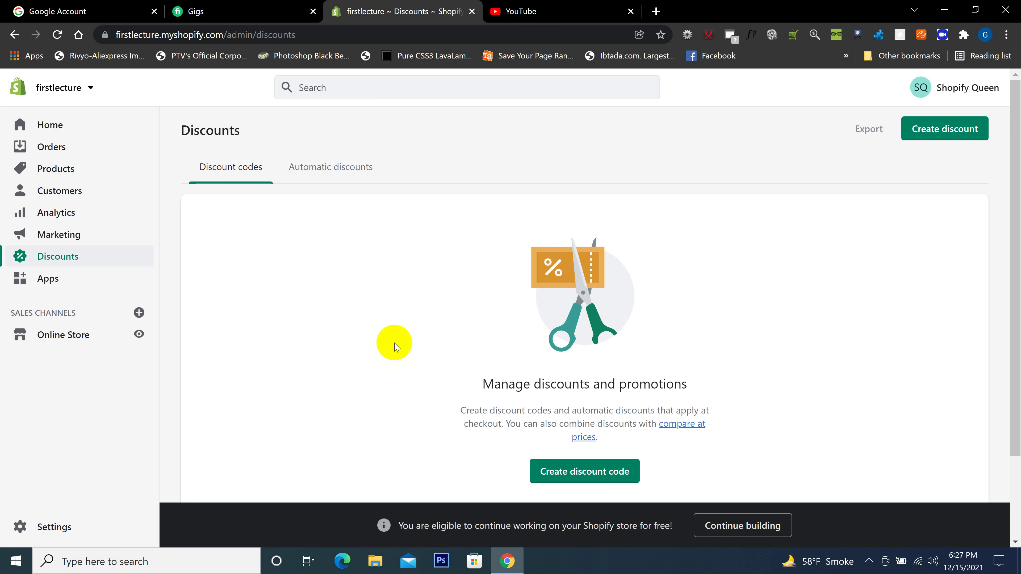
pyautogui.scroll(-3, 405, 370)
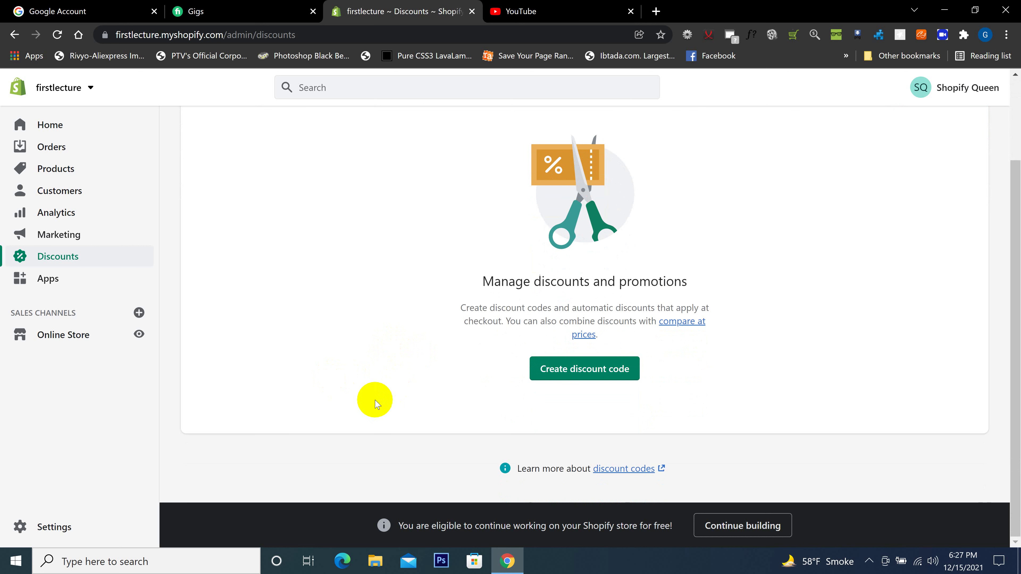
pyautogui.scroll(3, 362, 382)
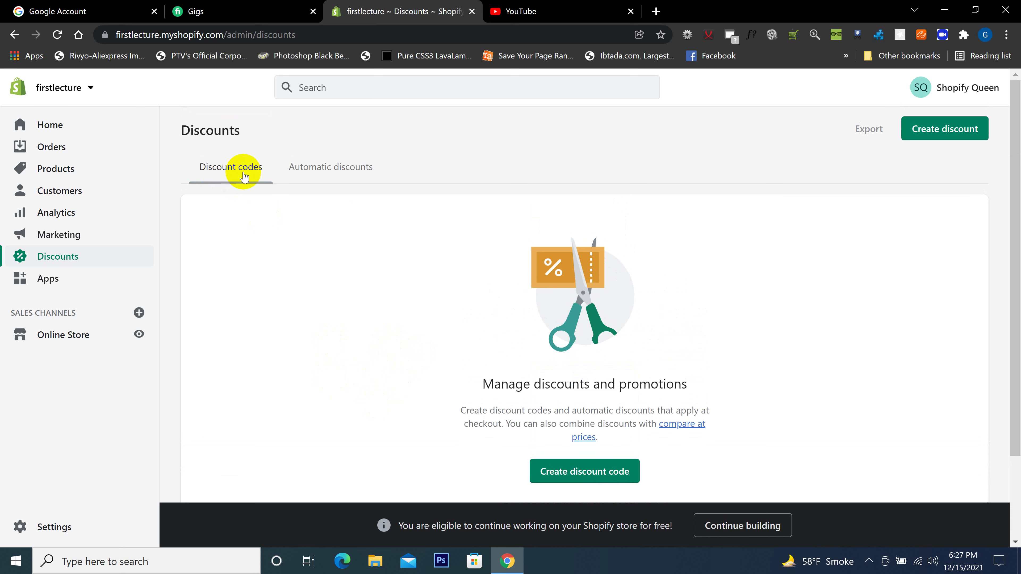
pyautogui.scroll(-3, 502, 398)
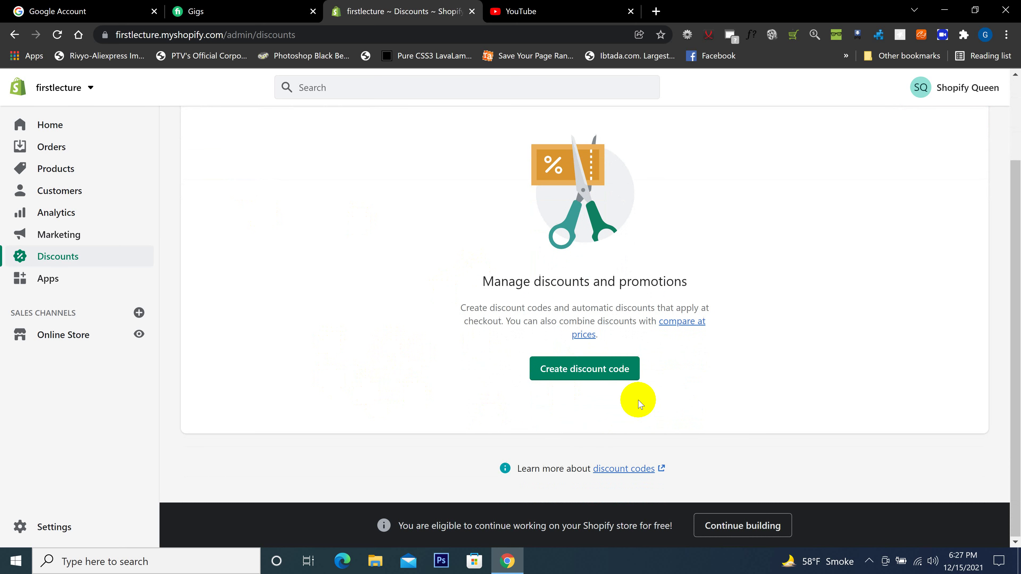
# Step: Start creating a discount code and name it EIDSALE123
pyautogui.click(597, 376)
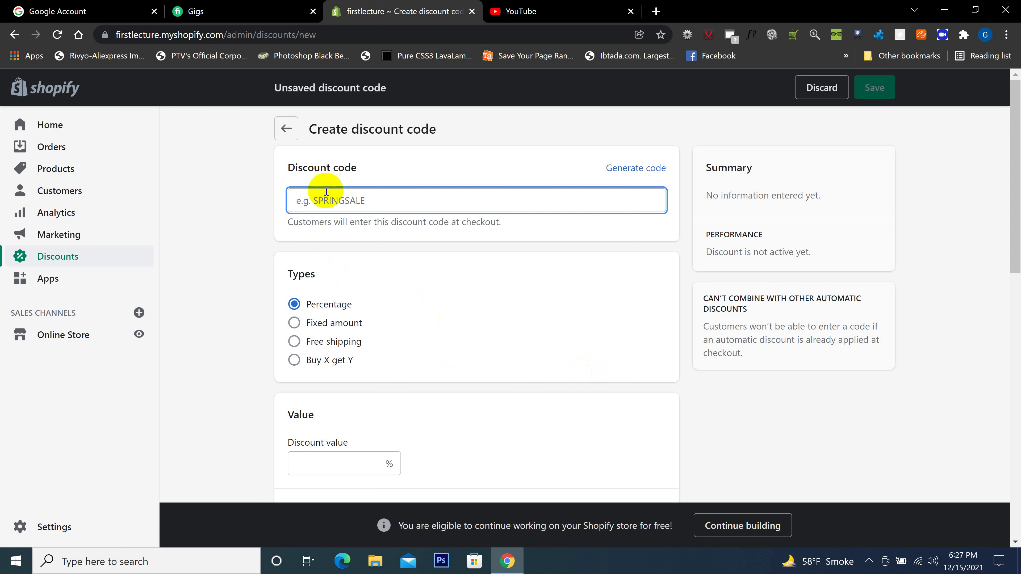
pyautogui.moveTo(363, 165); pyautogui.dragTo(278, 165)
pyautogui.click(337, 201)
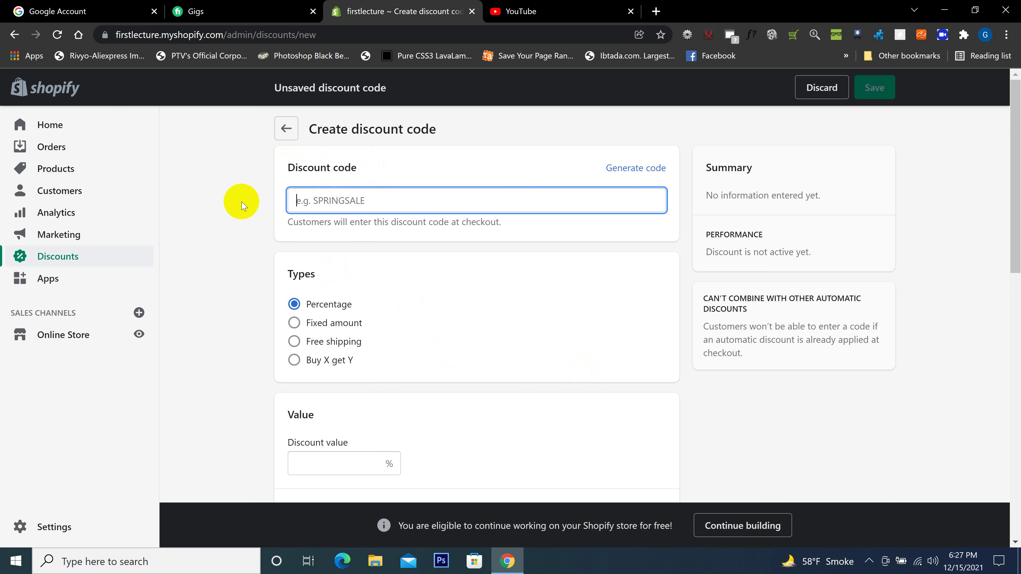
pyautogui.write('EIDSALE123')
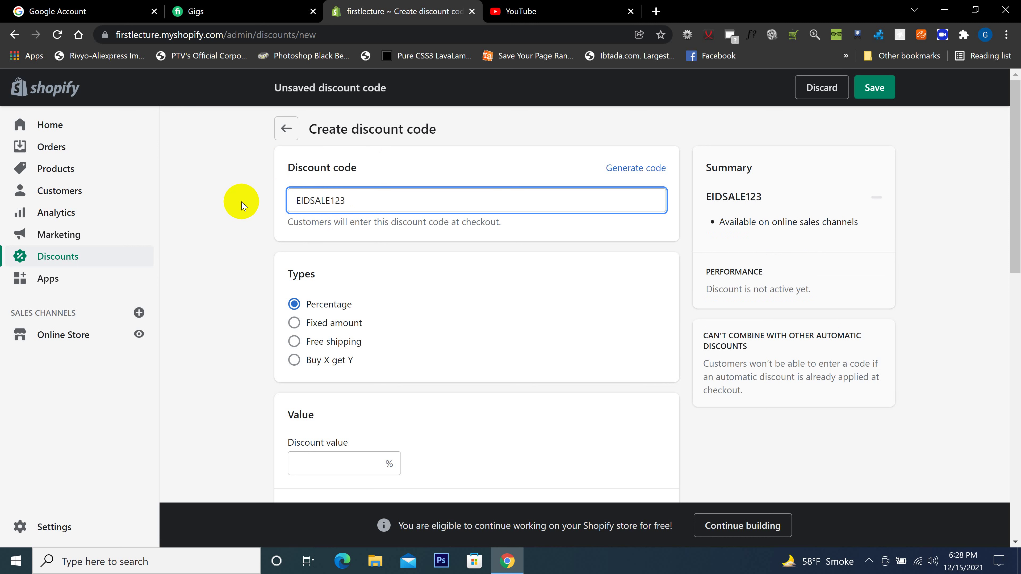
pyautogui.moveTo(354, 200); pyautogui.dragTo(268, 201)
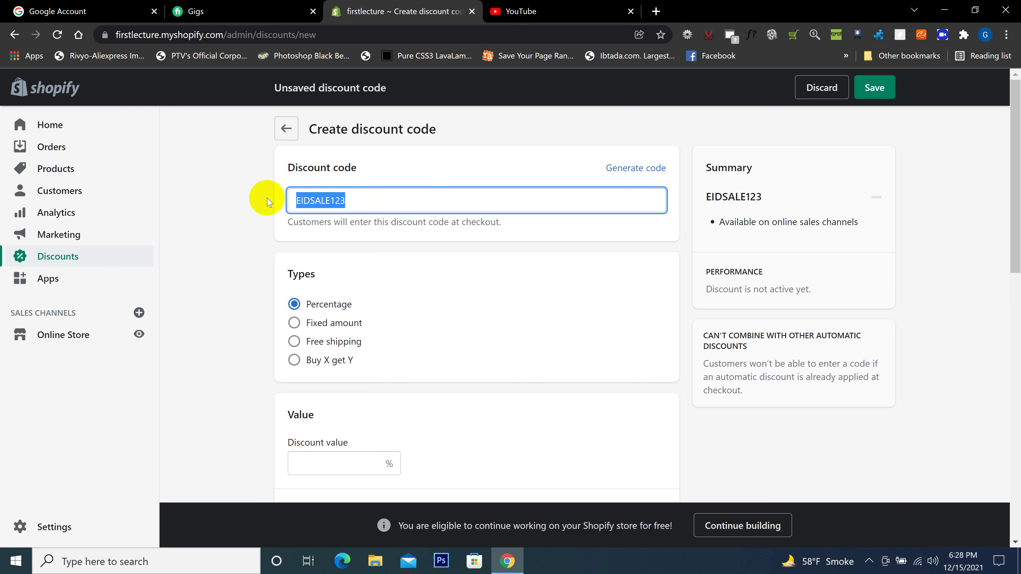
pyautogui.click(269, 201)
pyautogui.moveTo(358, 196); pyautogui.dragTo(288, 205)
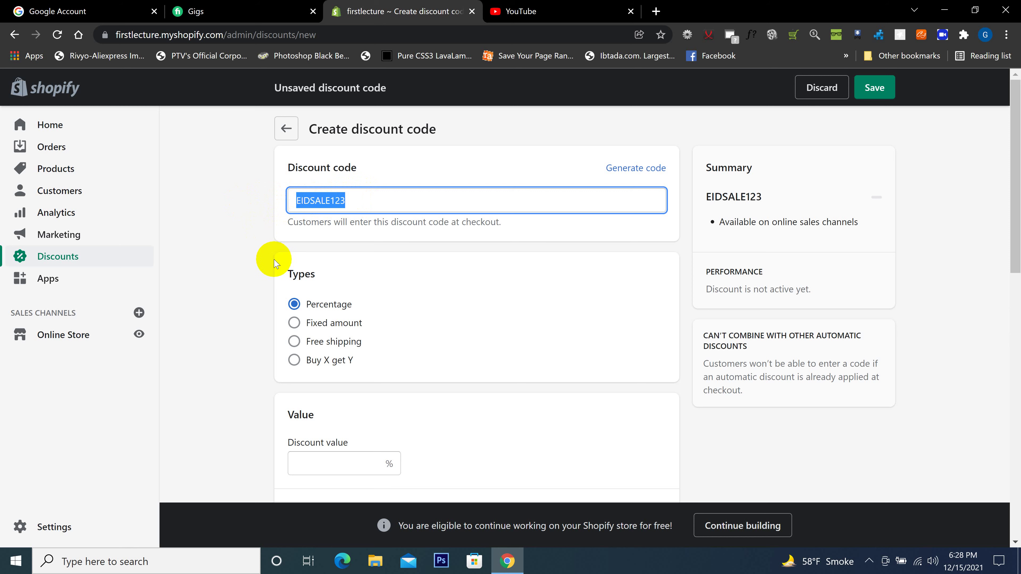
# Step: Examine the available discount types: Percentage, Fixed amount, Free shipping and Buy X get Y
pyautogui.scroll(-1, 269, 254)
pyautogui.moveTo(321, 210); pyautogui.dragTo(267, 219)
pyautogui.moveTo(352, 238); pyautogui.dragTo(312, 238)
pyautogui.click(364, 257)
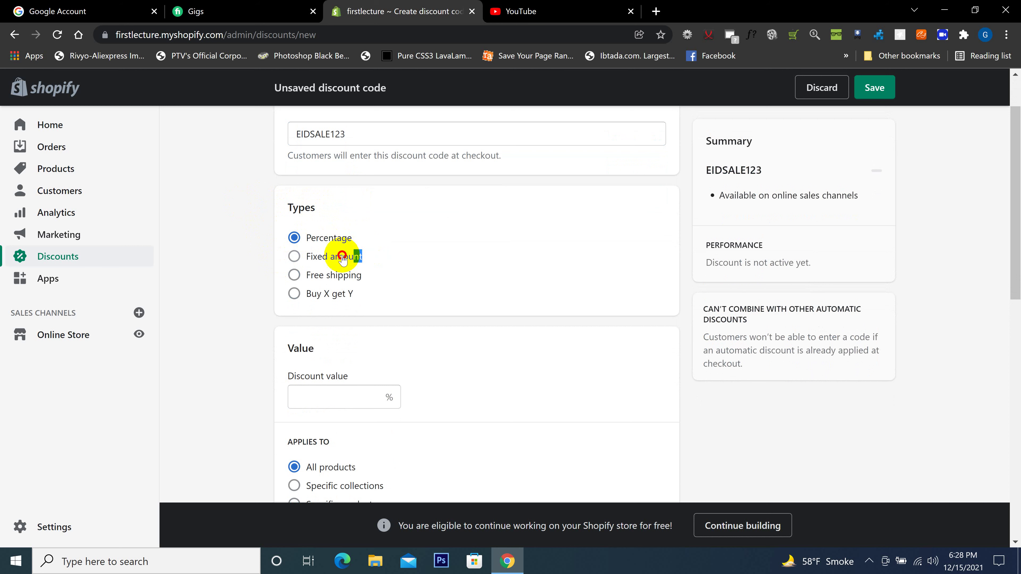
pyautogui.tripleClick(348, 257)
pyautogui.moveTo(369, 276); pyautogui.dragTo(308, 278)
pyautogui.moveTo(362, 294); pyautogui.dragTo(296, 292)
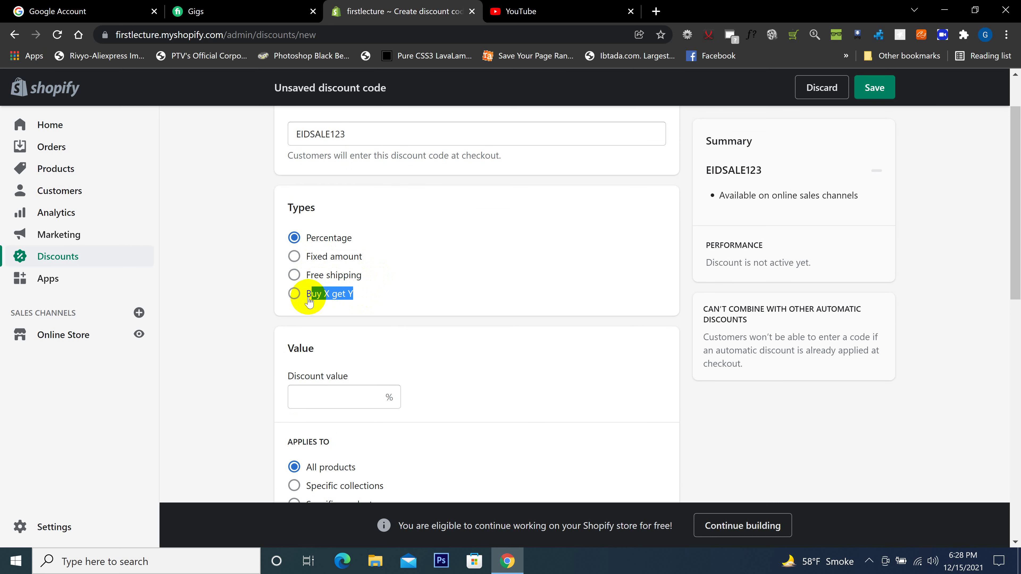
pyautogui.click(259, 277)
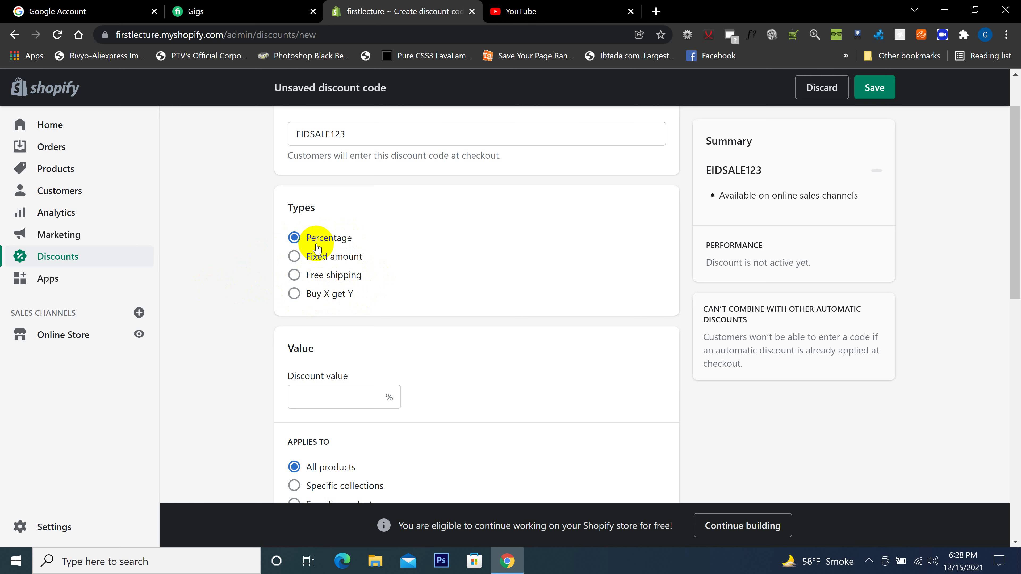
# Step: Set the percentage discount value to 30% for the EIDSALE123 code
pyautogui.scroll(-2, 320, 333)
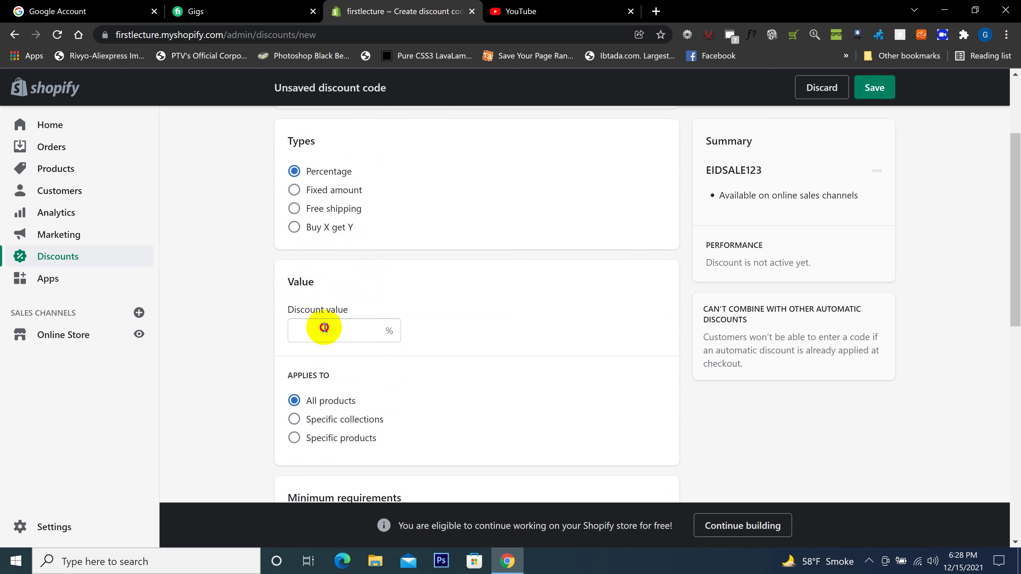
pyautogui.click(325, 328)
pyautogui.write('30')
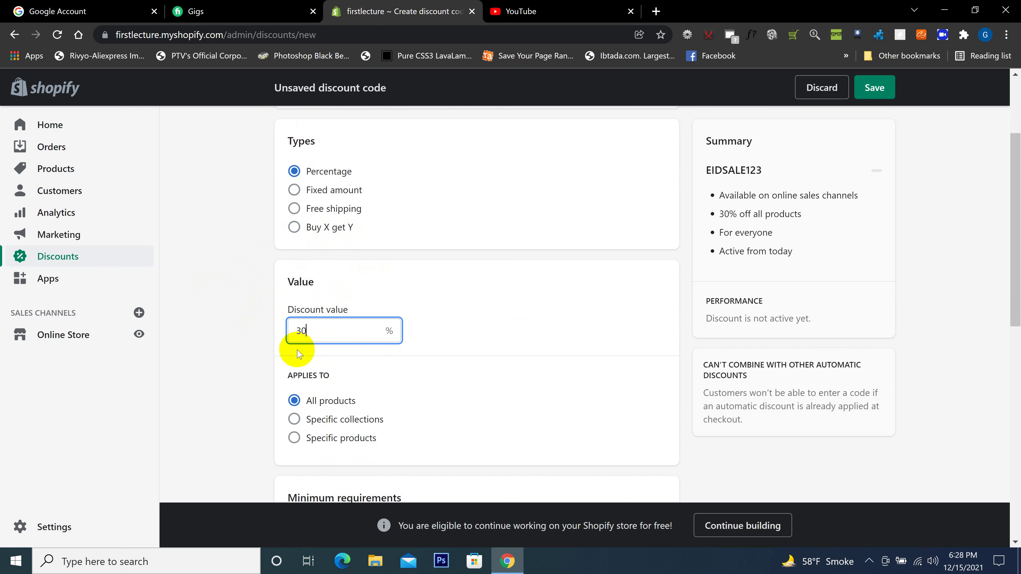
pyautogui.scroll(3, 310, 338)
pyautogui.moveTo(345, 201); pyautogui.dragTo(235, 194)
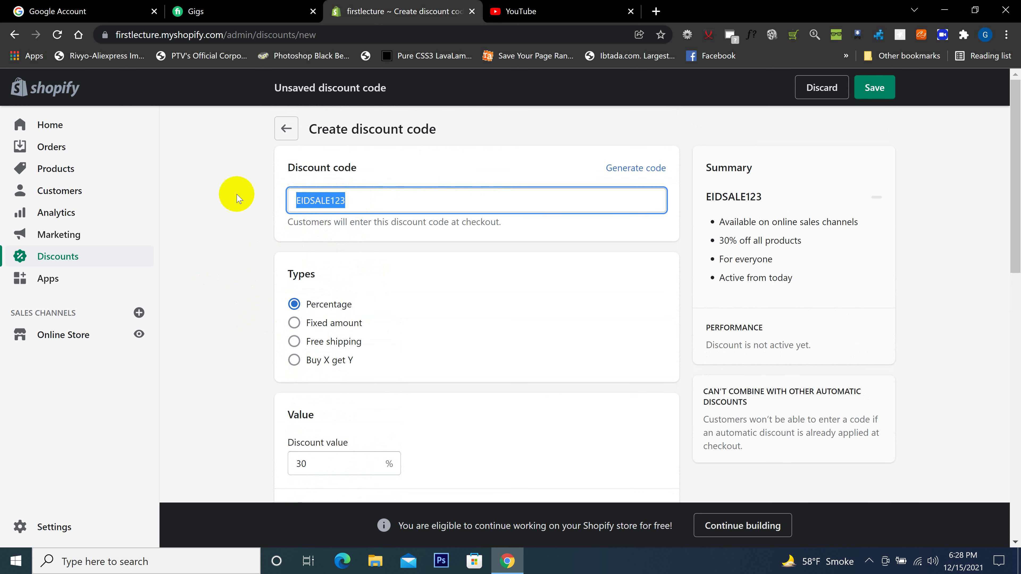
pyautogui.scroll(-3, 258, 288)
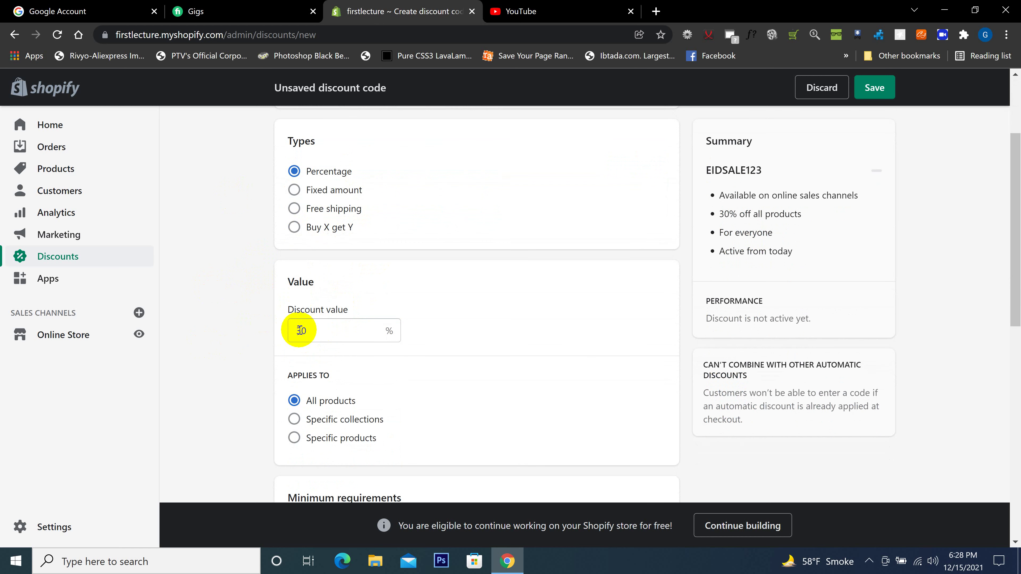
pyautogui.moveTo(304, 329); pyautogui.dragTo(258, 337)
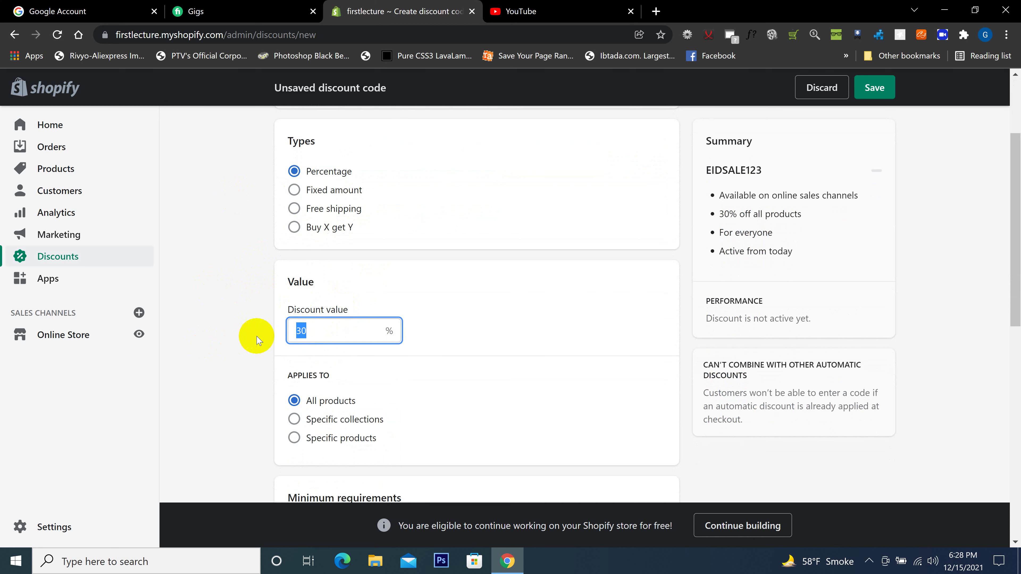
# Step: Switch the discount type to Fixed amount and set the discount value to Rs 10
pyautogui.click(294, 190)
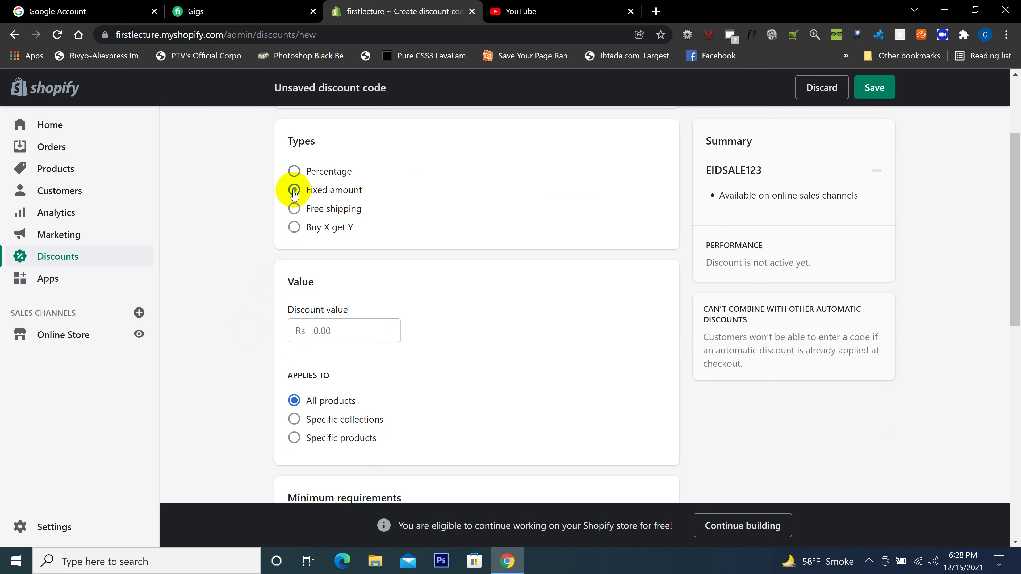
pyautogui.click(334, 331)
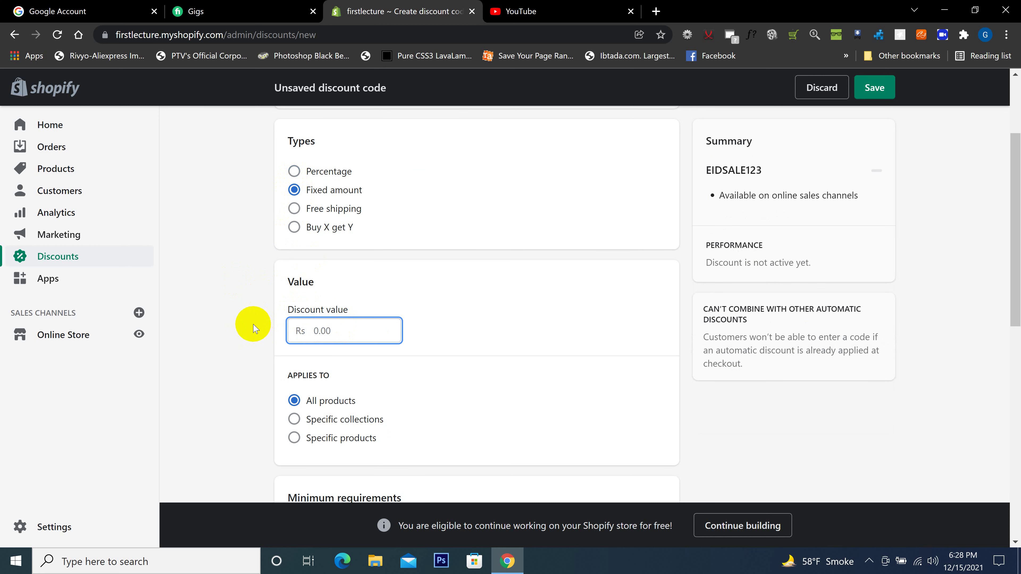
pyautogui.write('10')
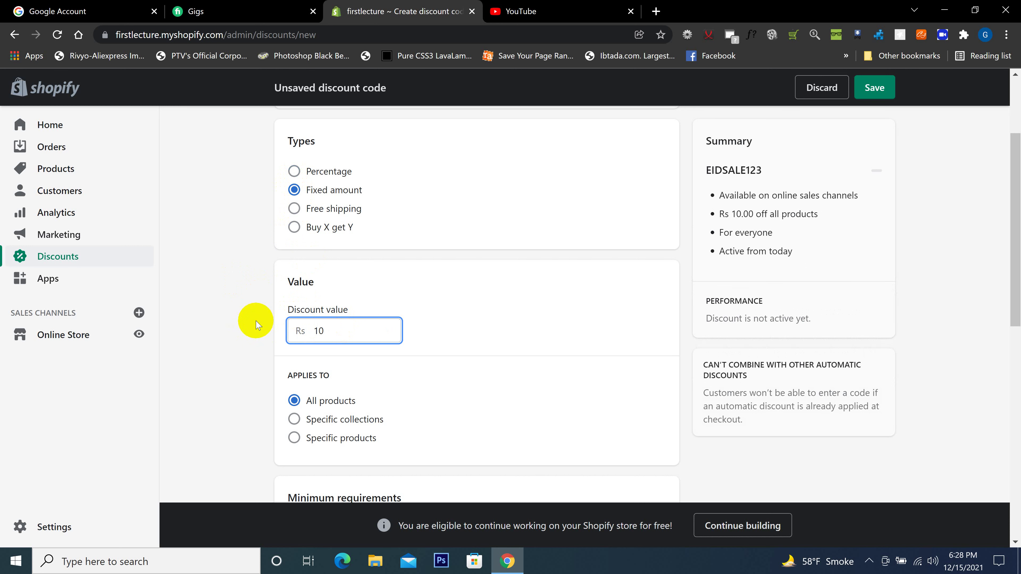
pyautogui.scroll(2, 318, 241)
pyautogui.scroll(-1, 297, 261)
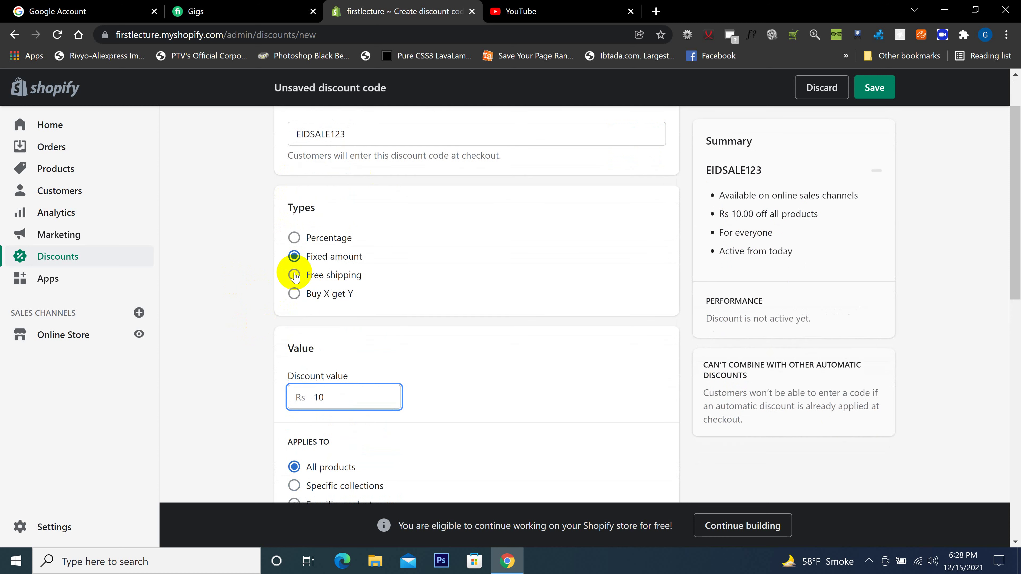
pyautogui.scroll(-1, 294, 279)
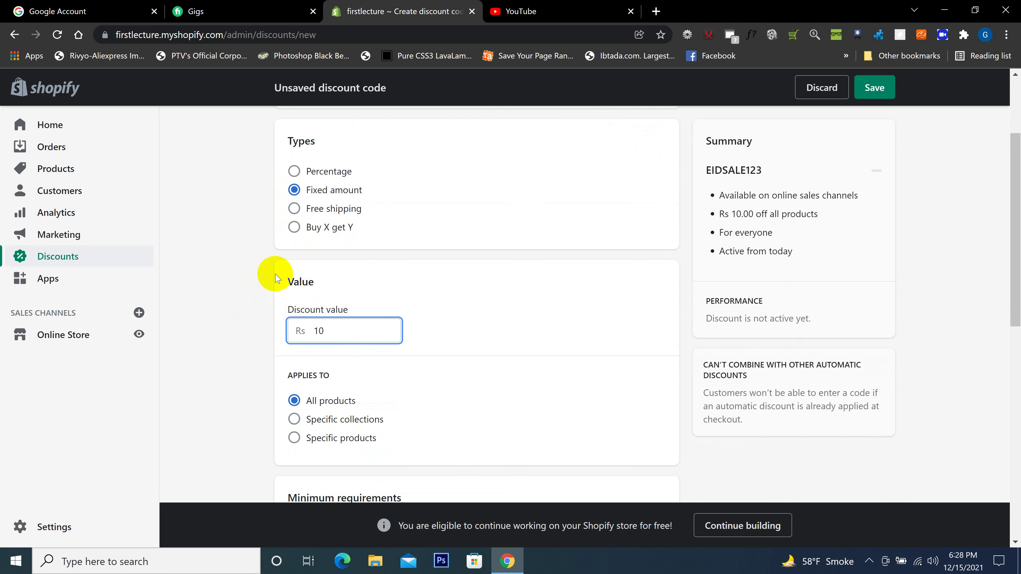
# Step: Switch the discount type to Free shipping and examine that option
pyautogui.click(293, 212)
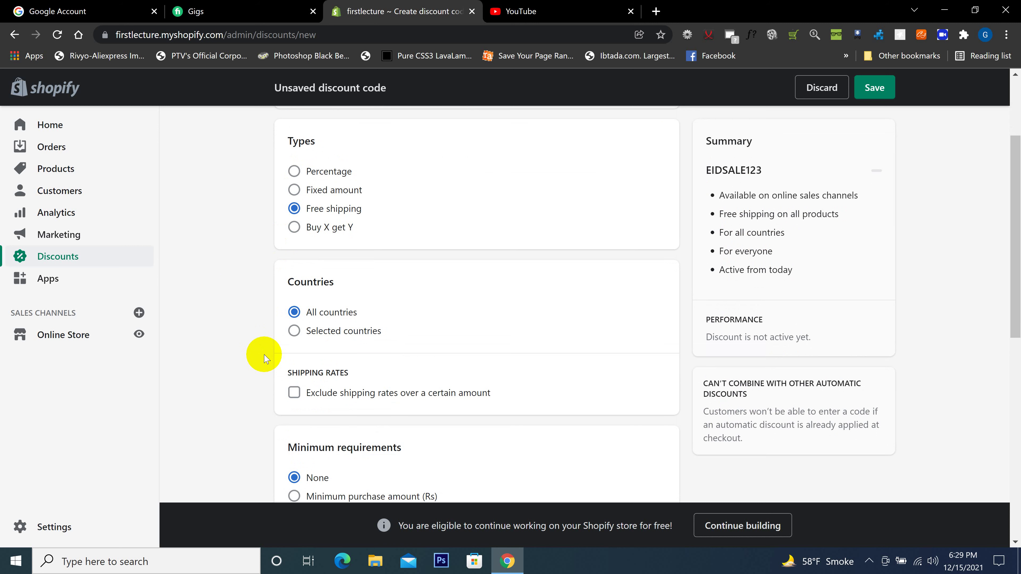
pyautogui.moveTo(363, 208); pyautogui.dragTo(276, 210)
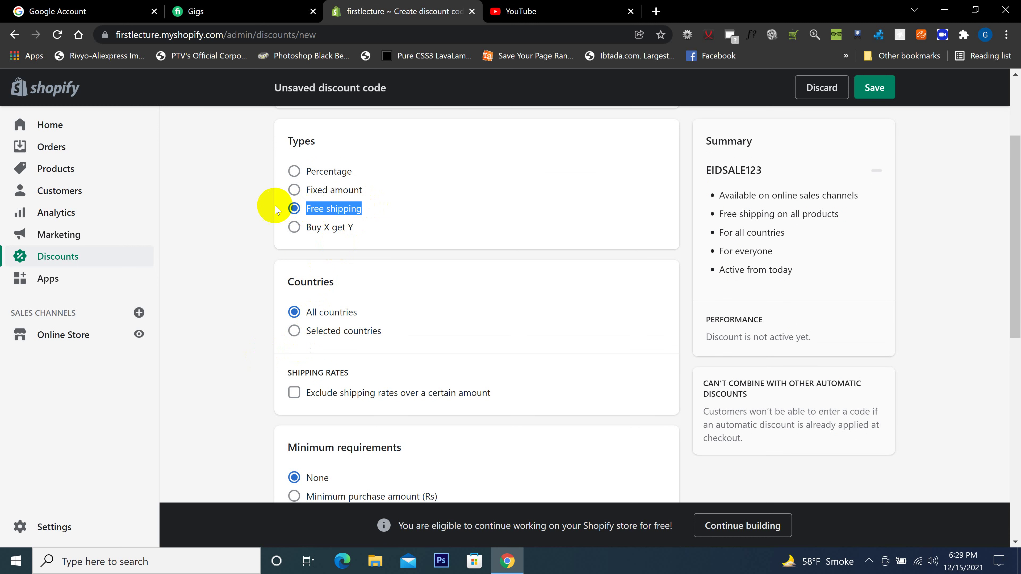
pyautogui.click(268, 210)
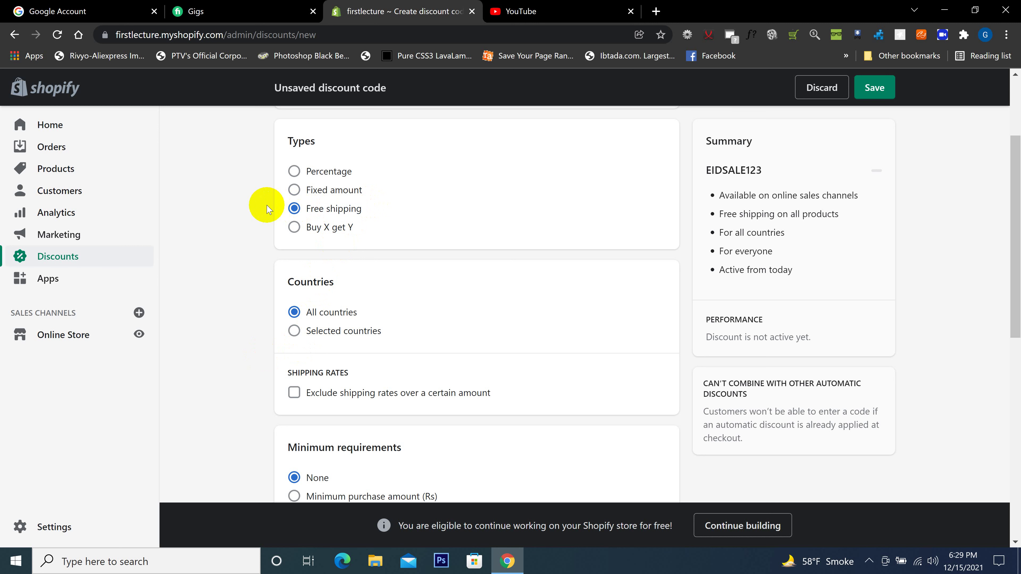
pyautogui.moveTo(360, 209); pyautogui.dragTo(308, 205)
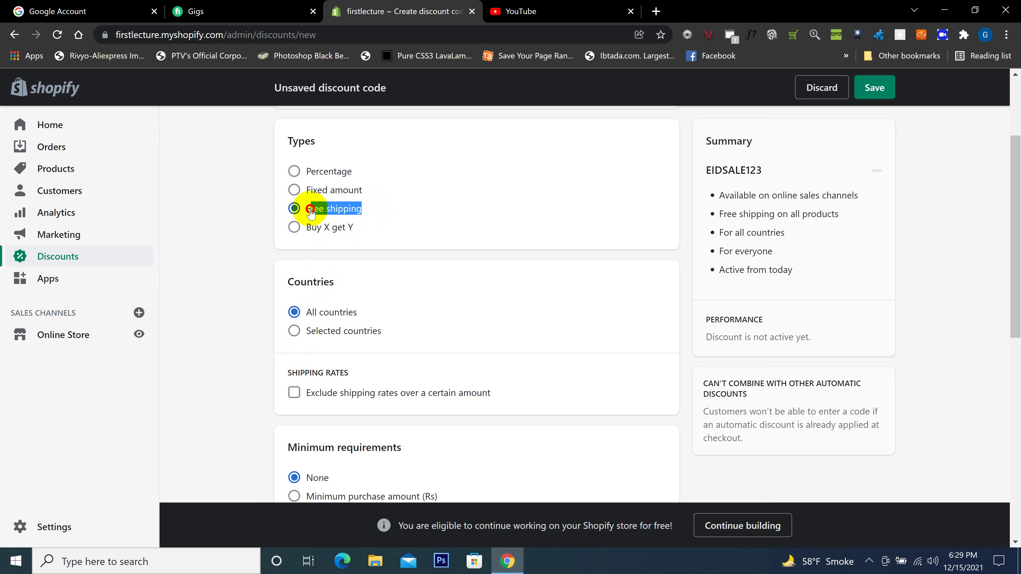
pyautogui.click(270, 223)
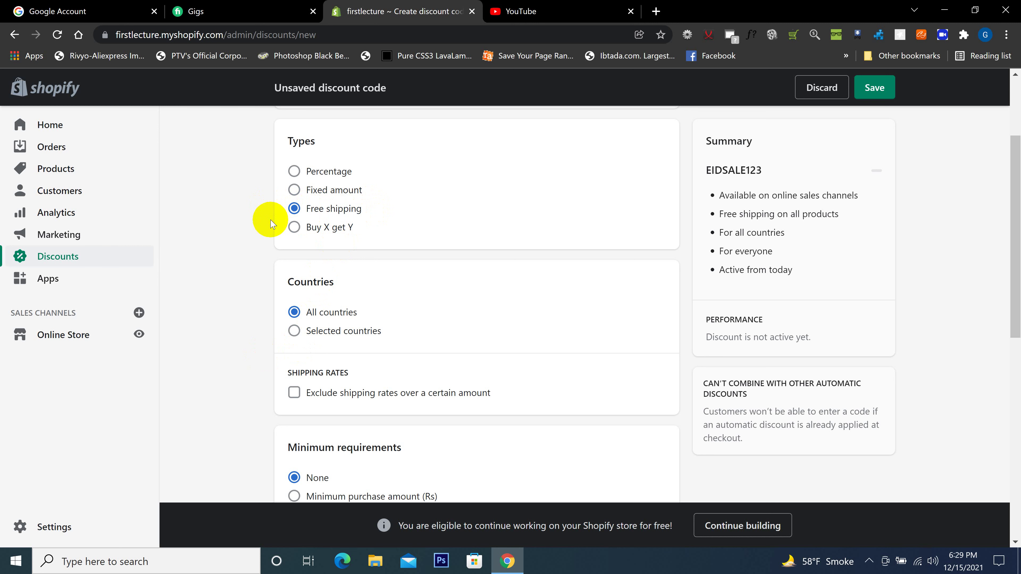
# Step: Change the discount type to Buy X get Y and require a minimum purchase amount of Rs 15,000
pyautogui.click(293, 228)
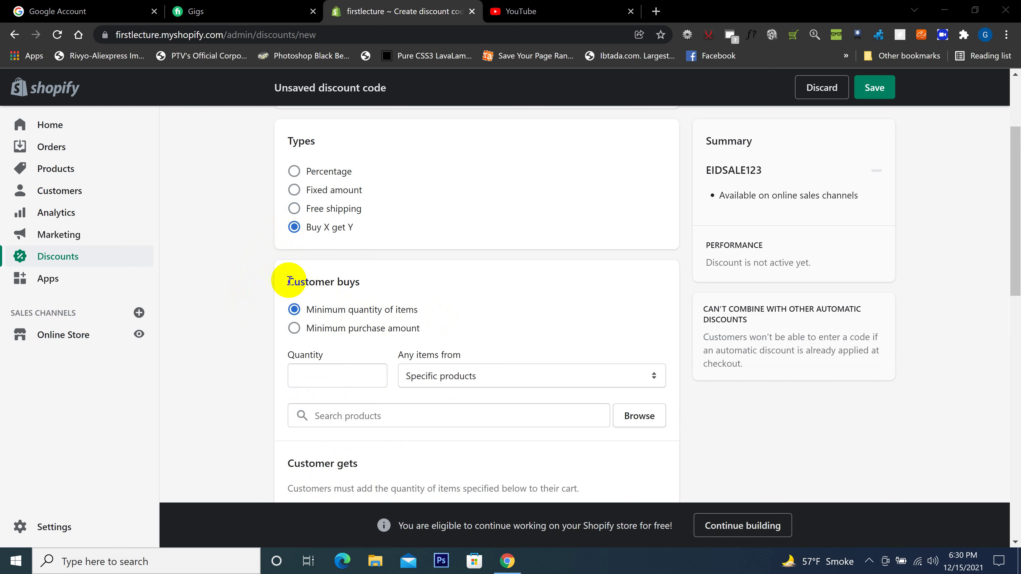
pyautogui.moveTo(287, 280); pyautogui.dragTo(380, 281)
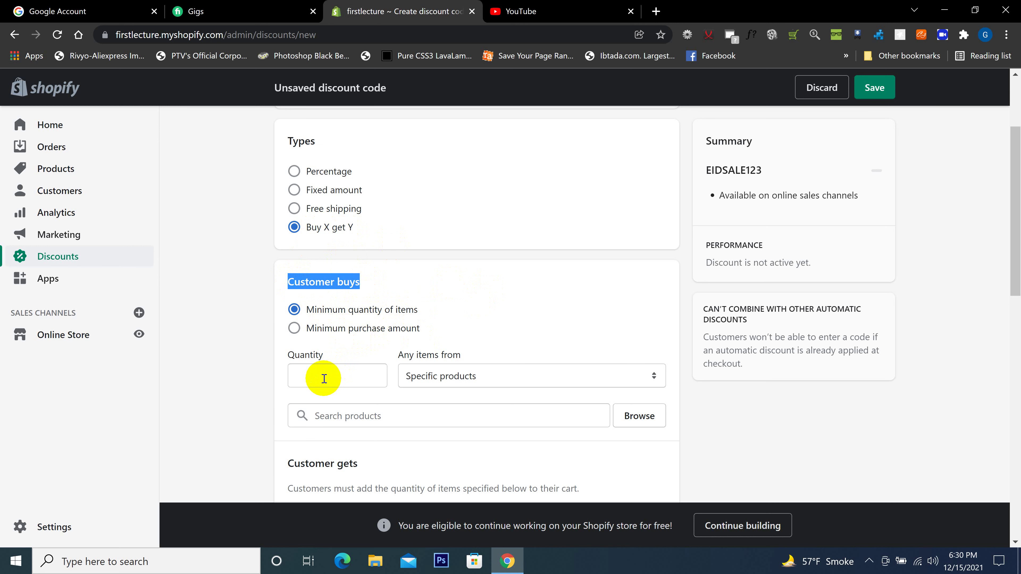
pyautogui.moveTo(306, 328); pyautogui.dragTo(420, 329)
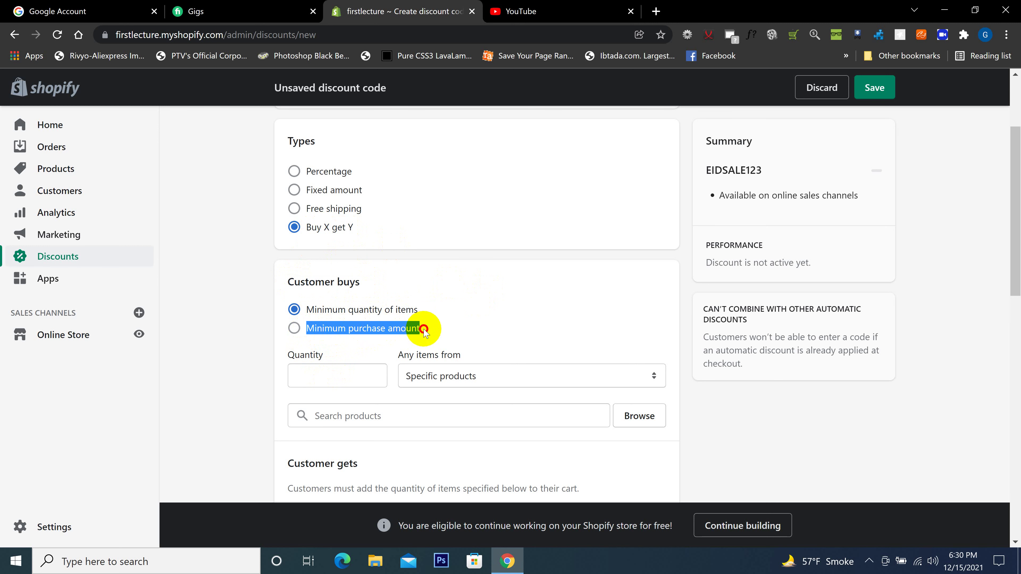
pyautogui.click(296, 328)
pyautogui.click(315, 376)
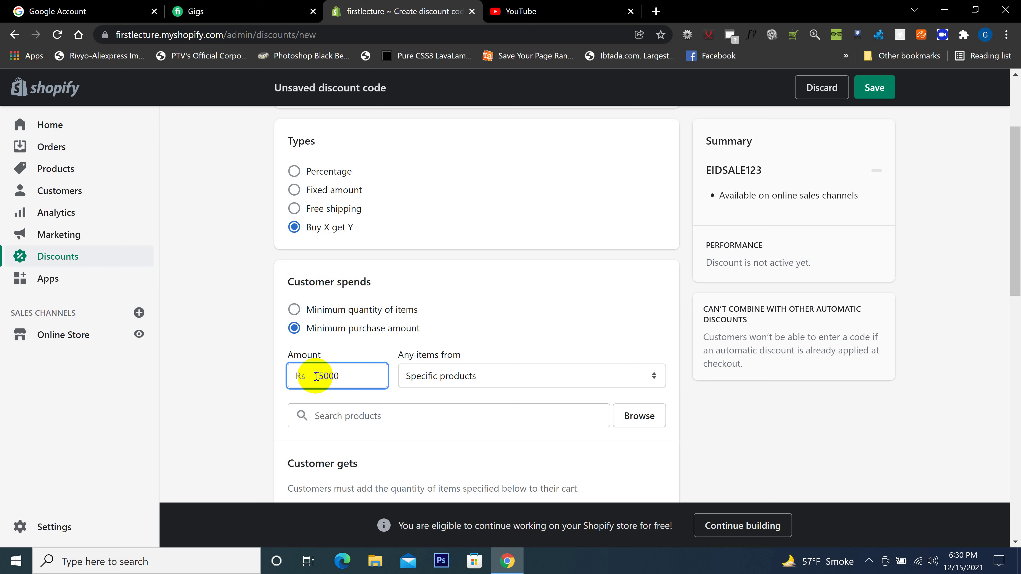
pyautogui.click(358, 232)
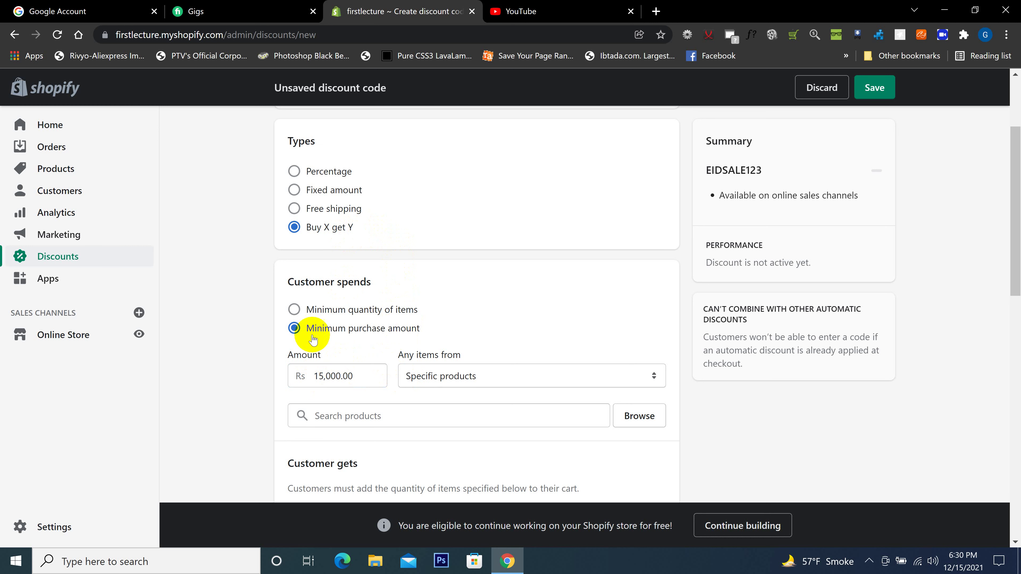
# Step: Base the customer's purchase condition on a minimum quantity of 3 items from specific collections
pyautogui.click(294, 309)
pyautogui.click(325, 369)
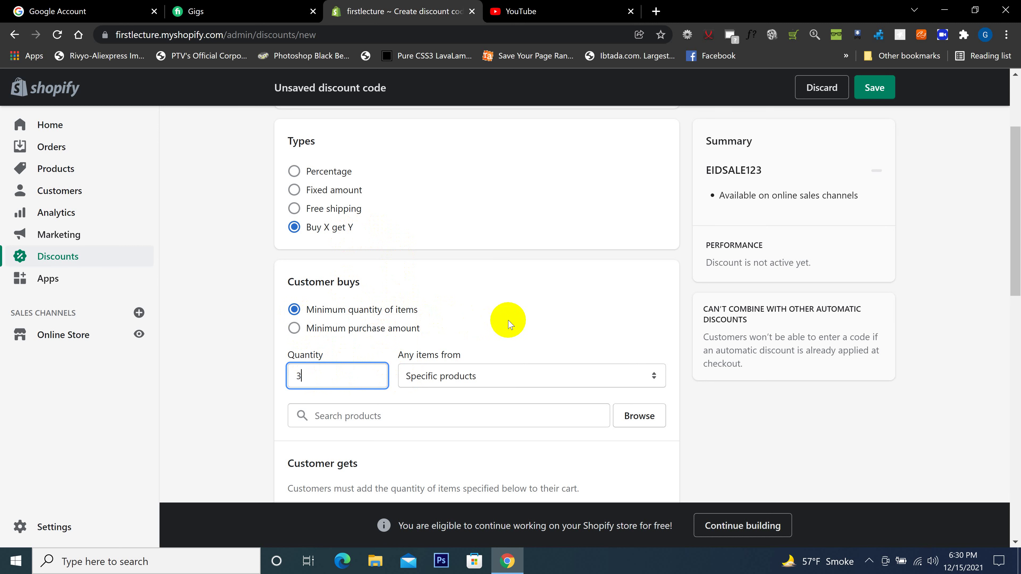
pyautogui.click(618, 375)
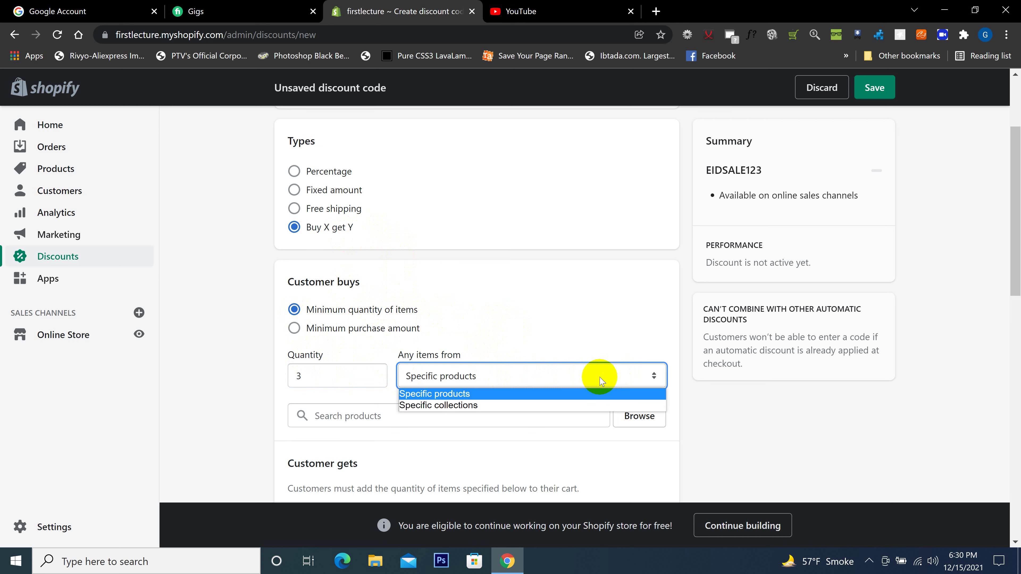
pyautogui.click(489, 406)
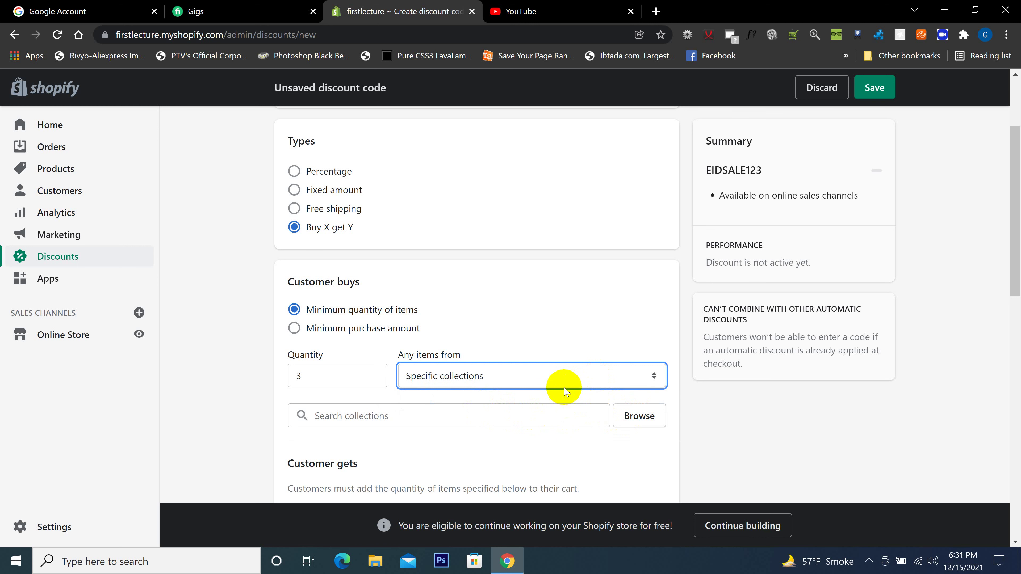
# Step: Browse the store's collections available for the customer's purchase condition and leave the picker without adding any
pyautogui.click(625, 418)
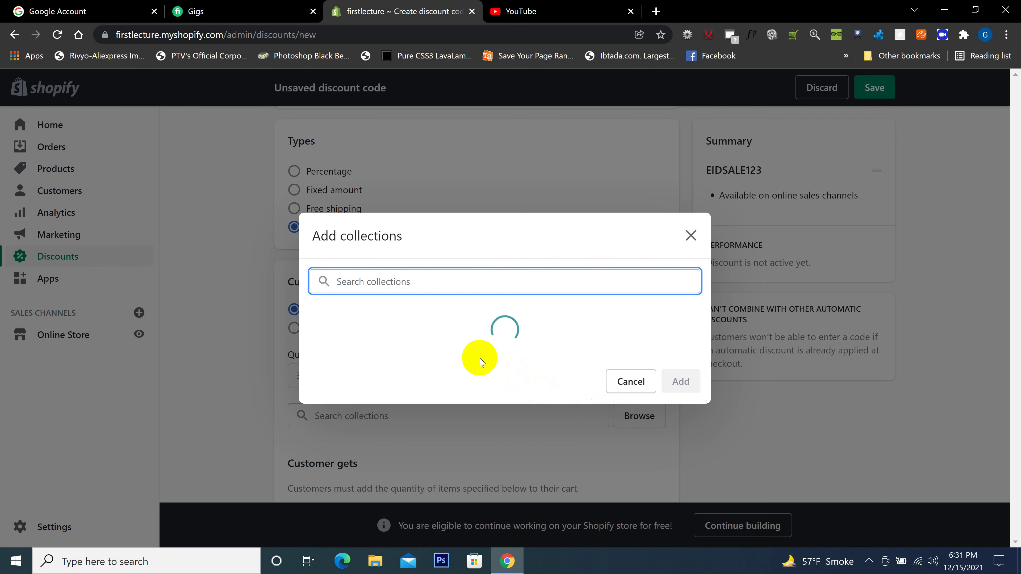
pyautogui.scroll(-2, 454, 254)
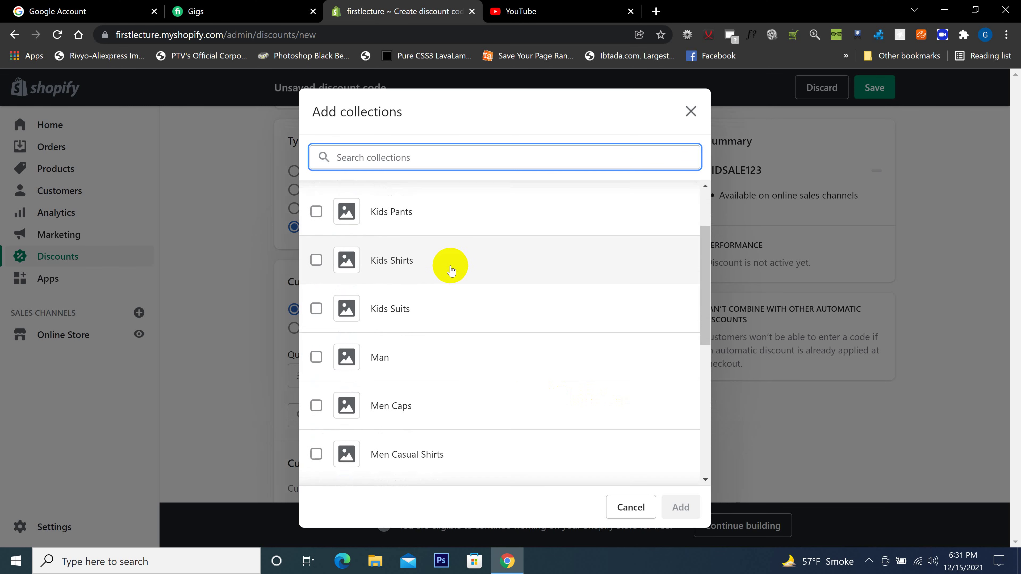
pyautogui.scroll(-6, 451, 271)
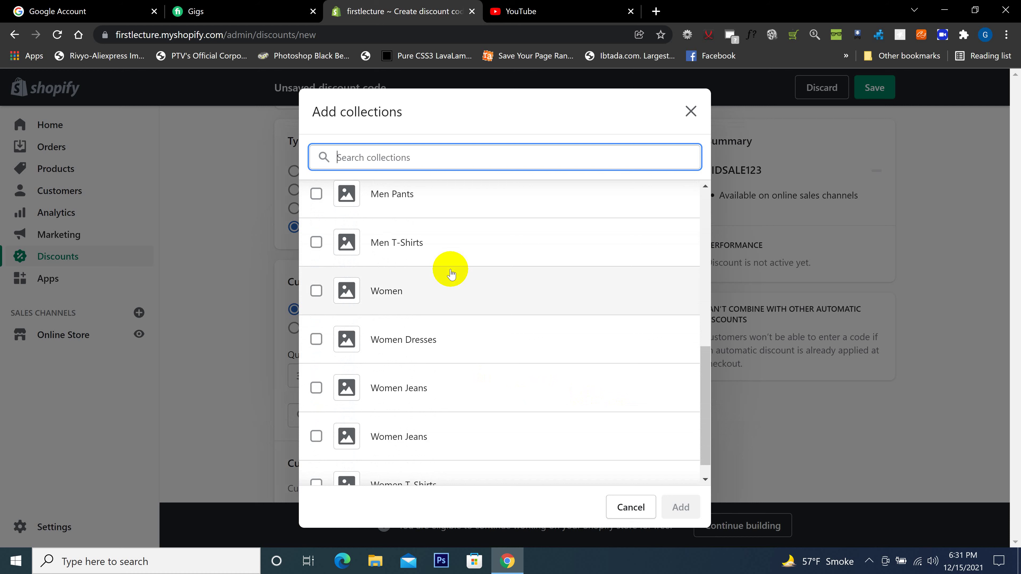
pyautogui.scroll(-1, 451, 290)
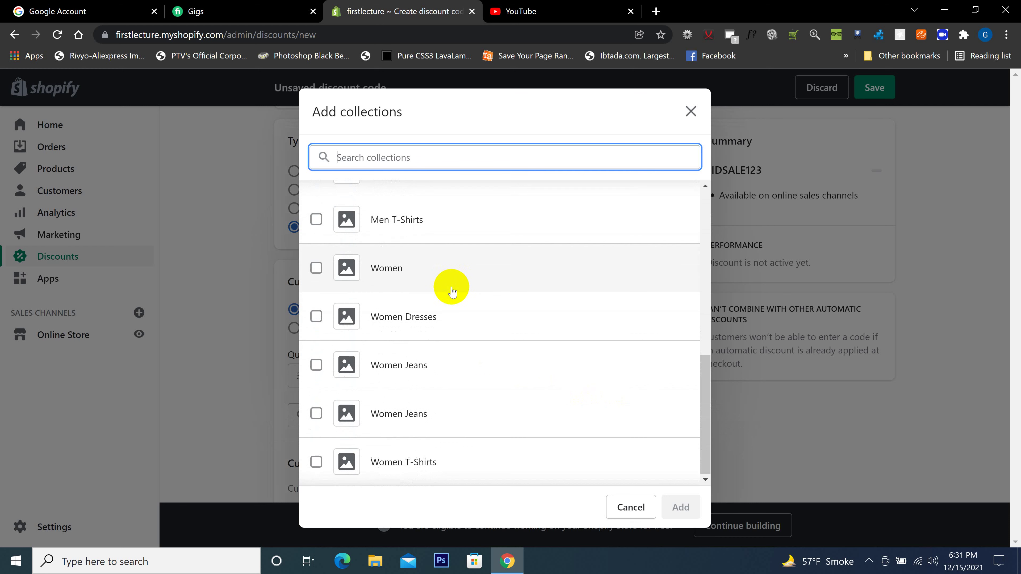
pyautogui.scroll(9, 442, 424)
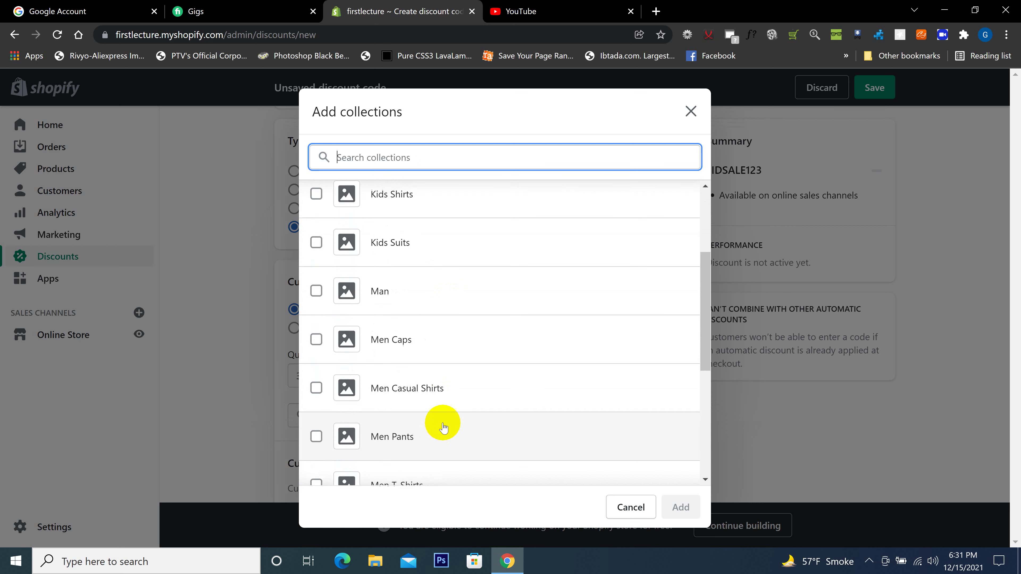
pyautogui.scroll(-7, 449, 412)
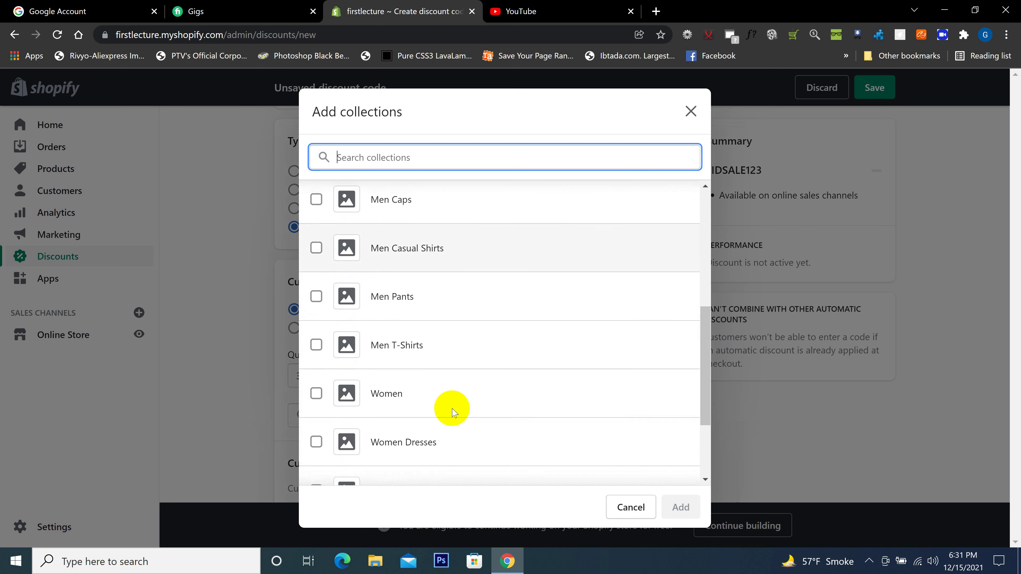
pyautogui.click(623, 509)
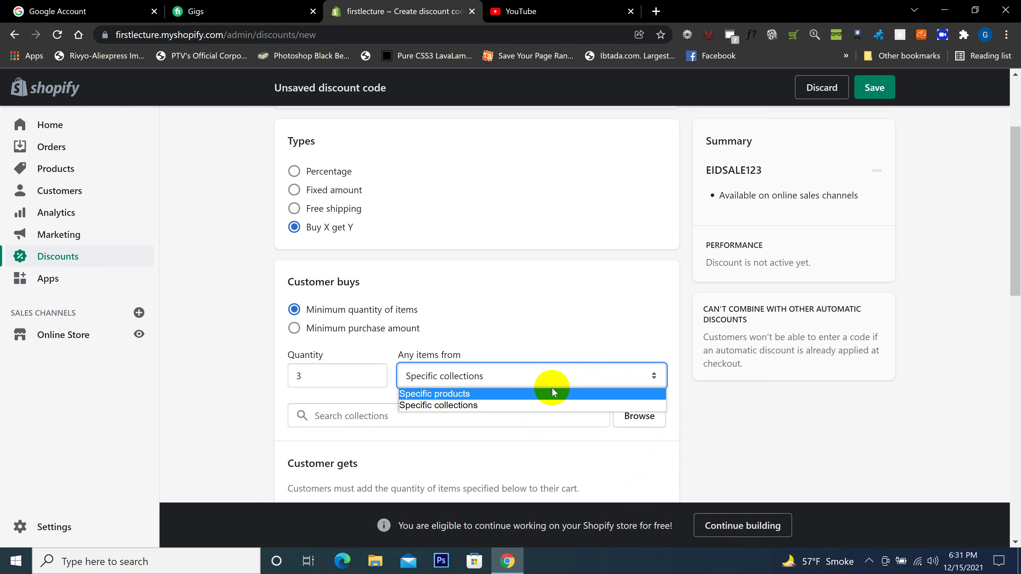
# Step: Base the purchase condition on specific products and try selecting the entire Half Sleeve T-Shirt with all its variants
pyautogui.click(467, 395)
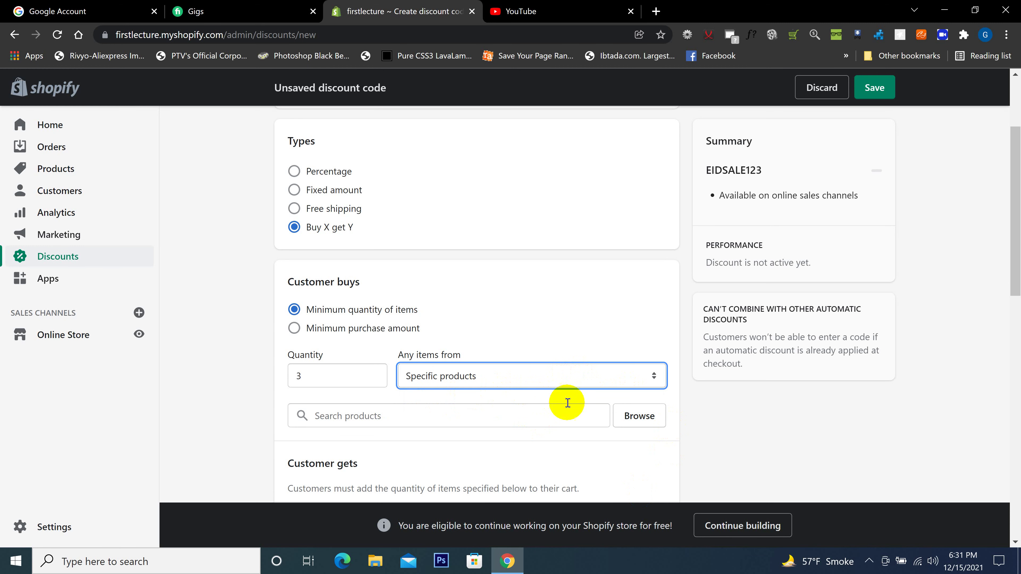
pyautogui.click(640, 418)
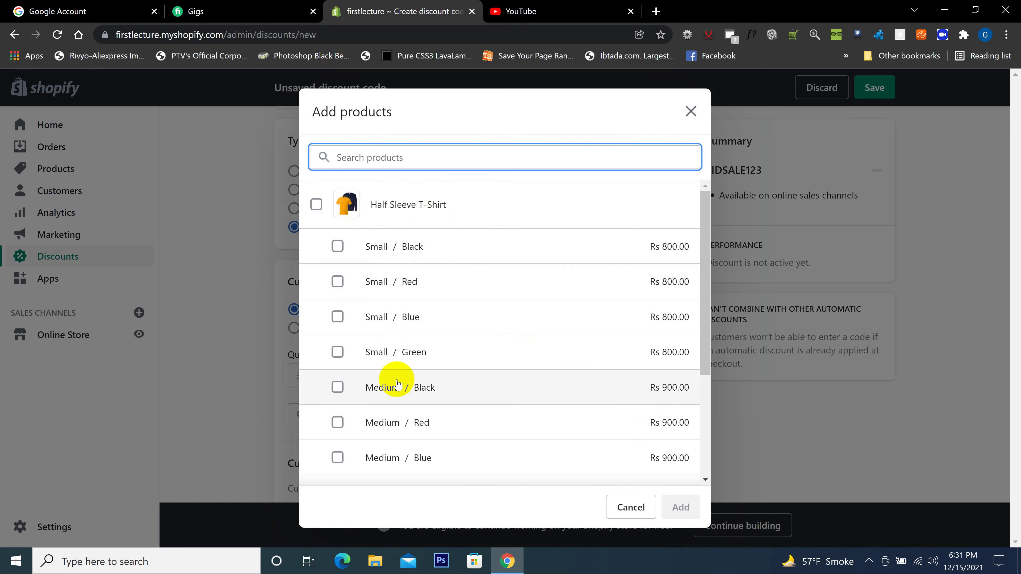
pyautogui.click(316, 205)
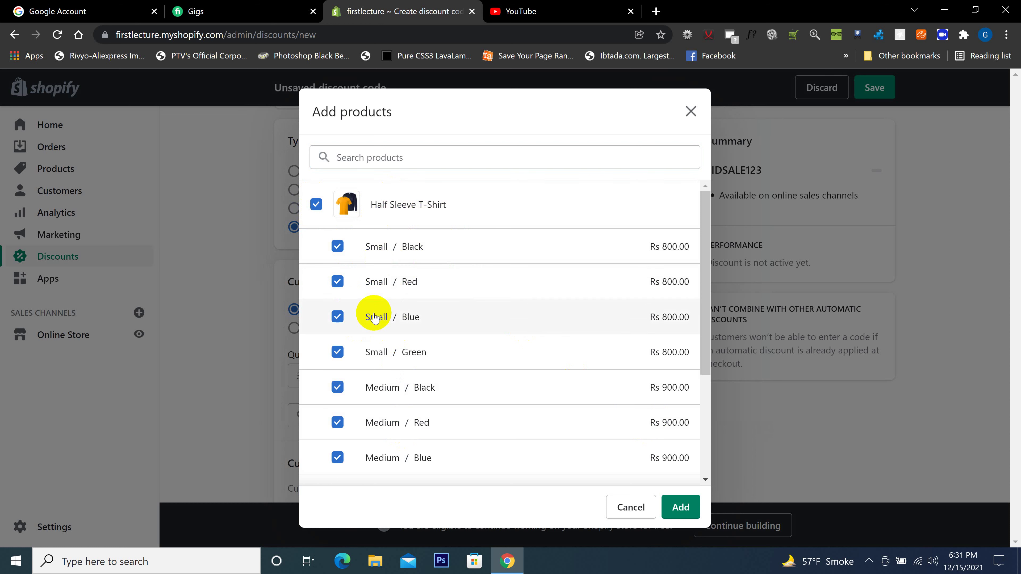
pyautogui.click(317, 205)
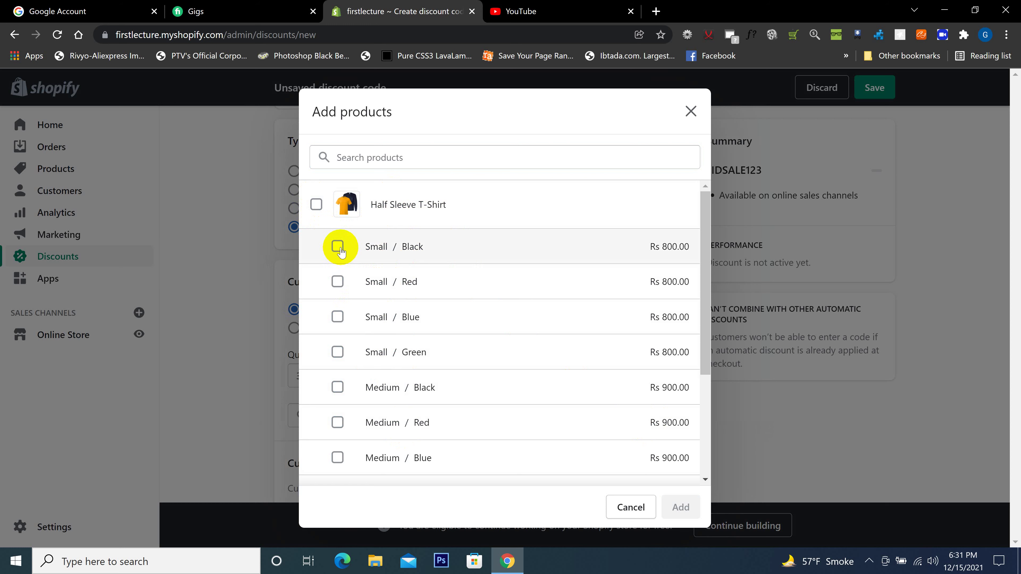
# Step: Try selecting the Small Black, Red, Blue and Green variants of the Half Sleeve T-Shirt, and close the product picker without adding them
pyautogui.click(341, 251)
pyautogui.click(338, 282)
pyautogui.click(337, 317)
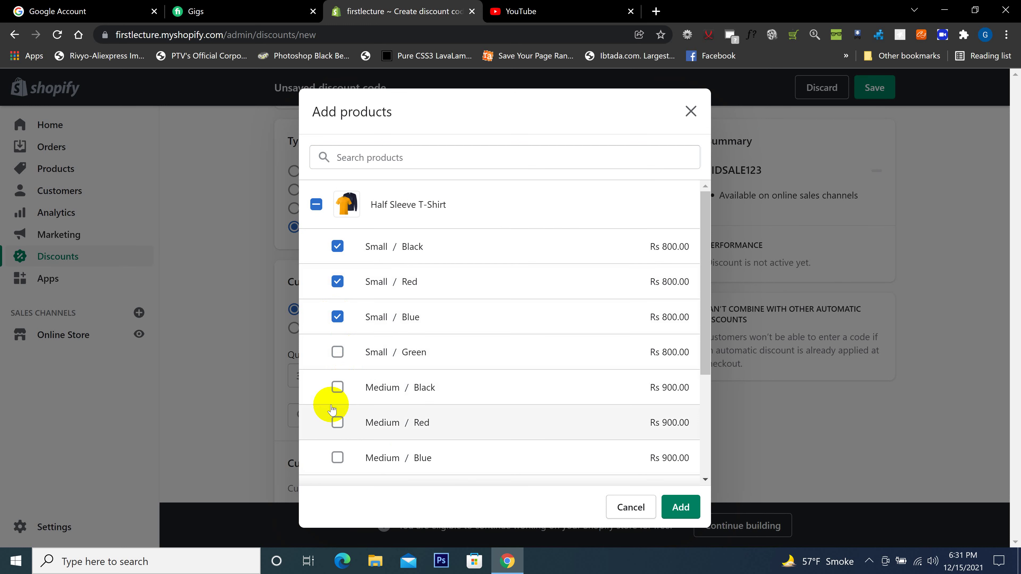
pyautogui.click(338, 354)
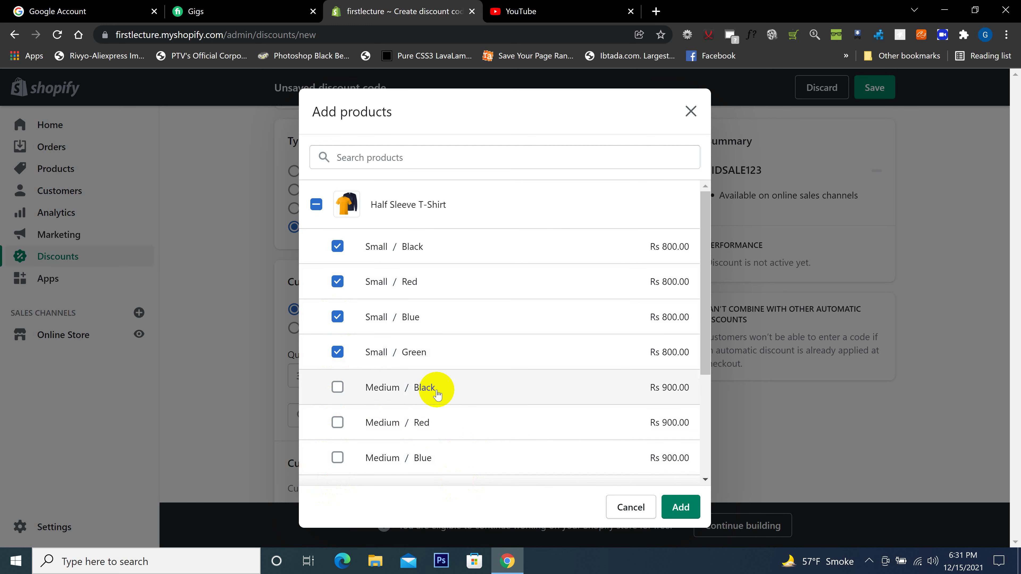
pyautogui.click(687, 111)
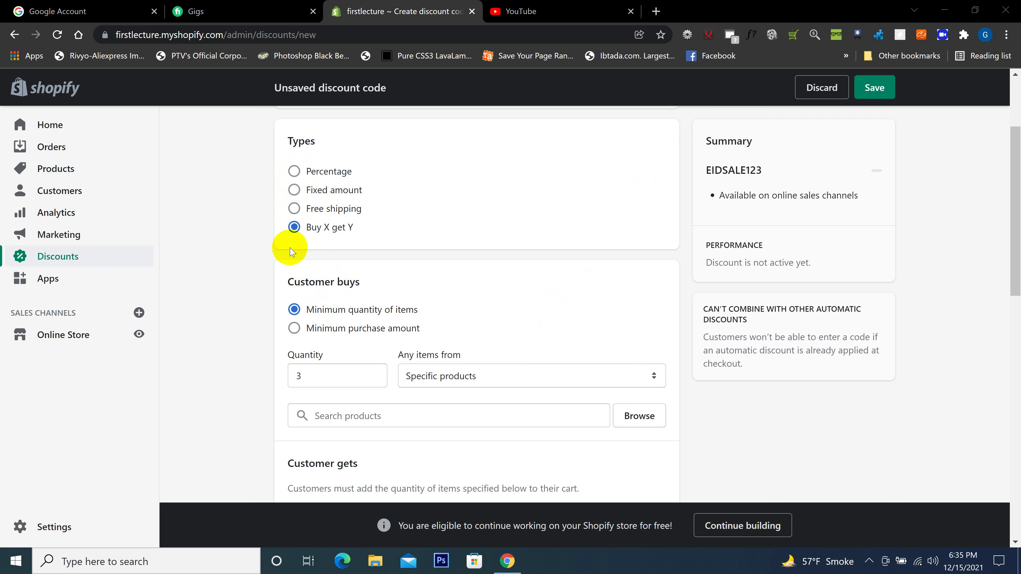
# Step: Change the discount type to Percentage and set the discount value to 50%
pyautogui.click(299, 175)
pyautogui.scroll(-1, 317, 307)
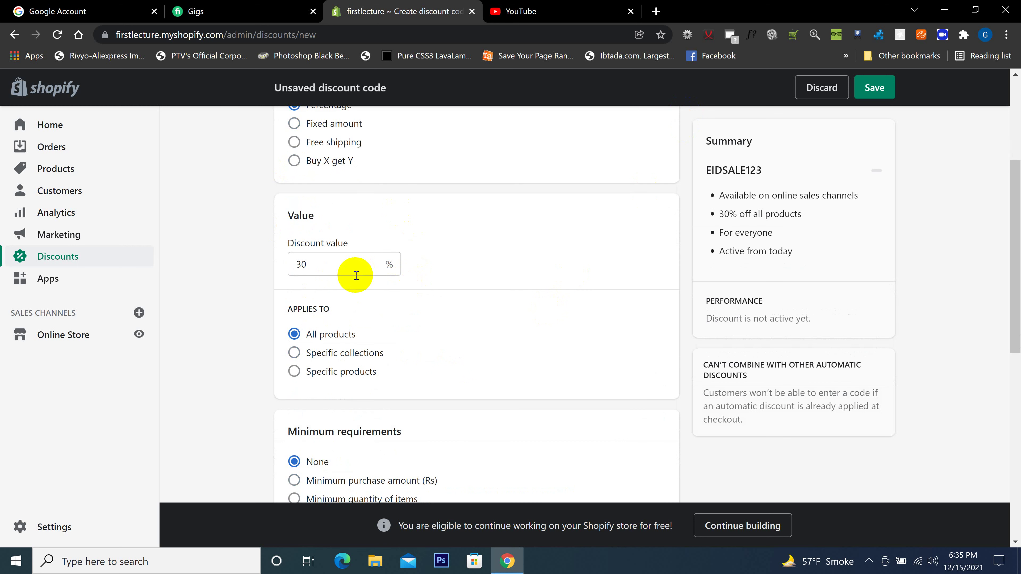
pyautogui.scroll(1, 354, 269)
pyautogui.doubleClick(293, 333)
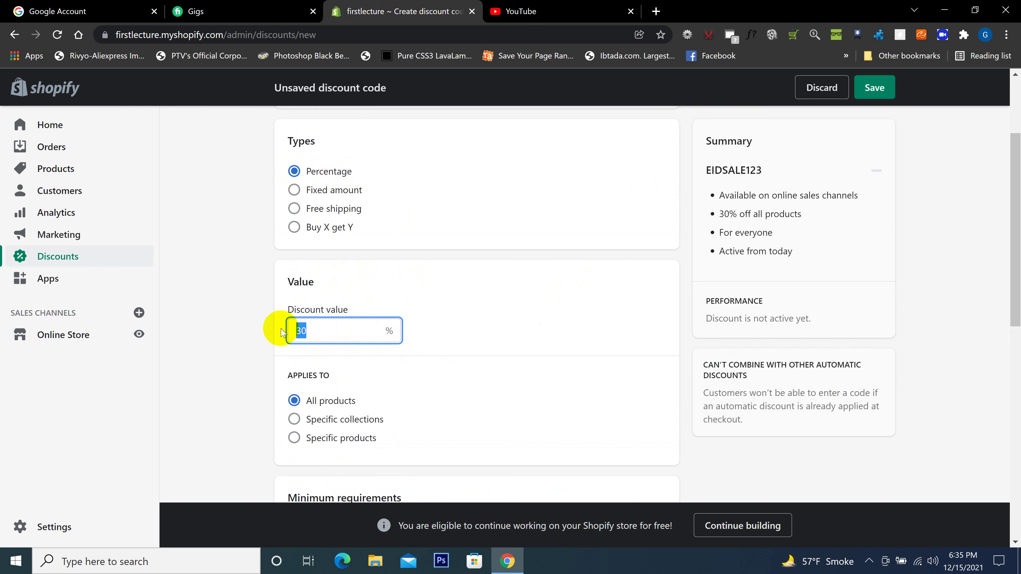
pyautogui.click(316, 331)
pyautogui.moveTo(319, 338); pyautogui.dragTo(248, 345)
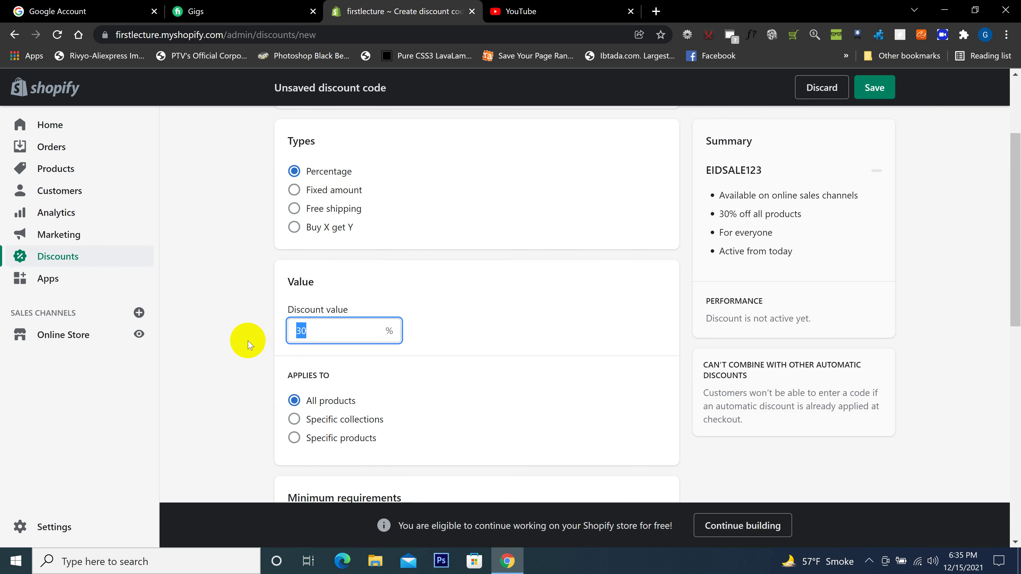
pyautogui.scroll(-3, 212, 348)
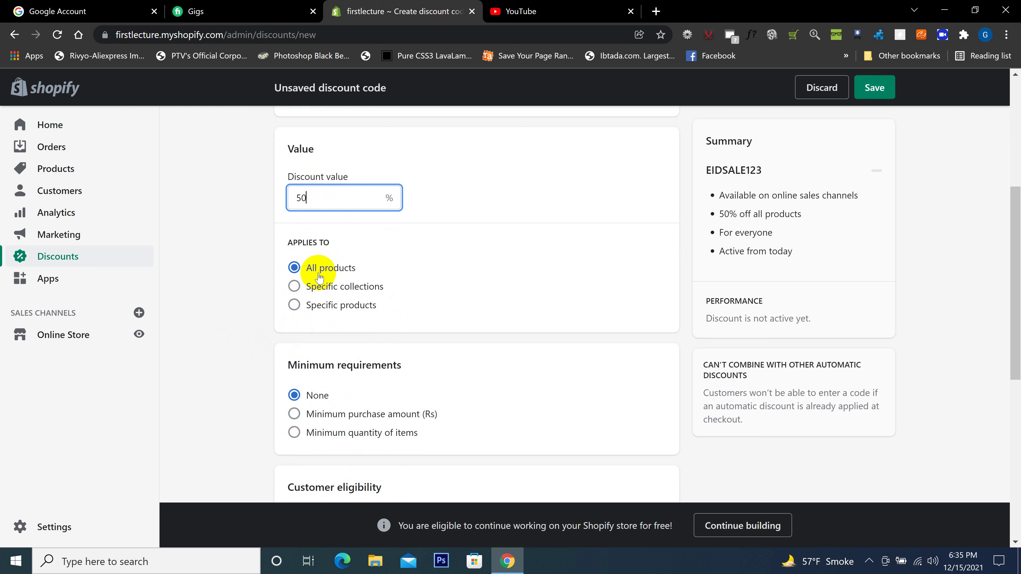
# Step: Try limiting the discount to the Men T-Shirts, Women Dresses and Women Jeans collections, and return it to all products
pyautogui.click(295, 288)
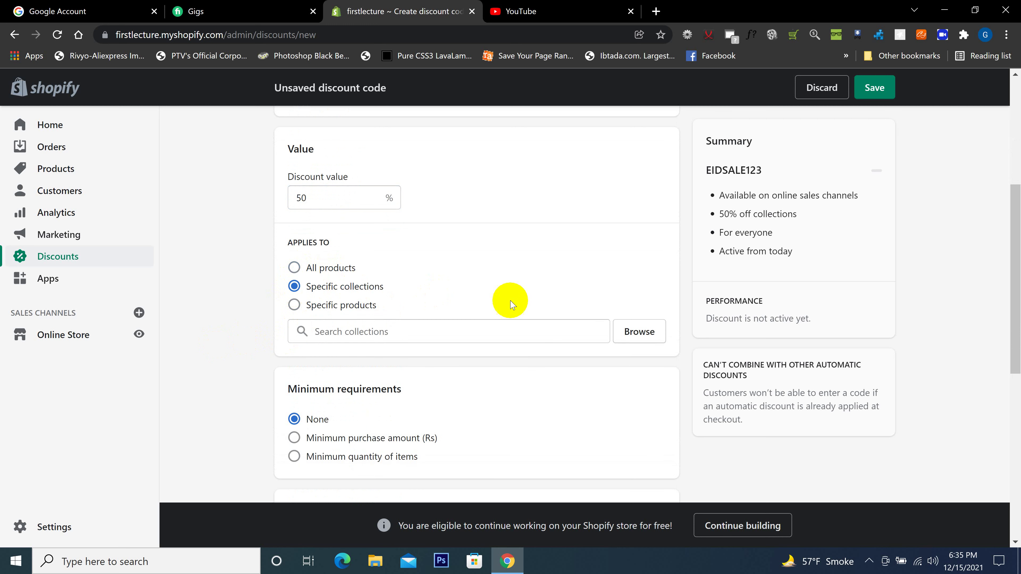
pyautogui.click(638, 332)
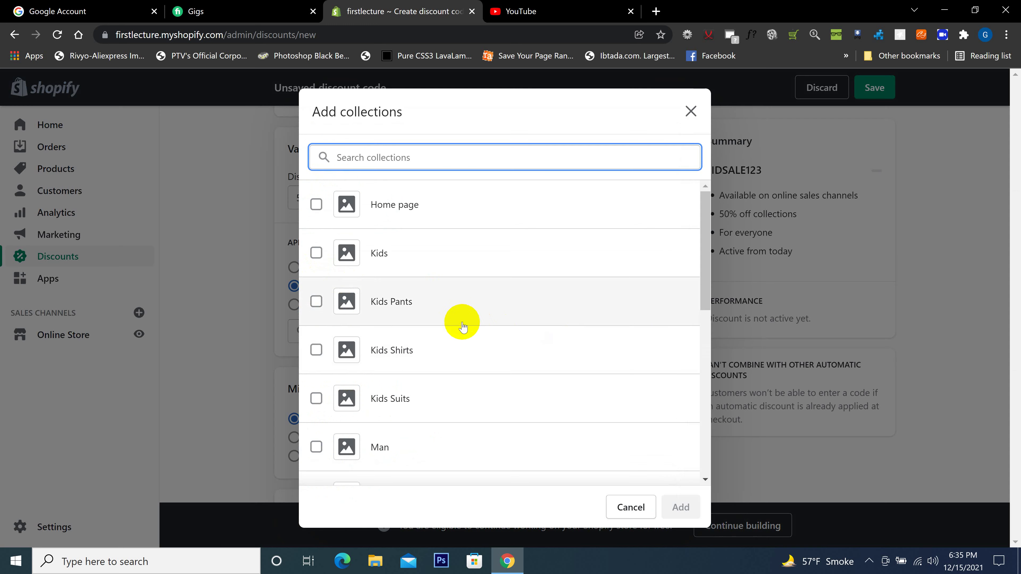
pyautogui.scroll(-1, 459, 327)
pyautogui.scroll(-6, 458, 331)
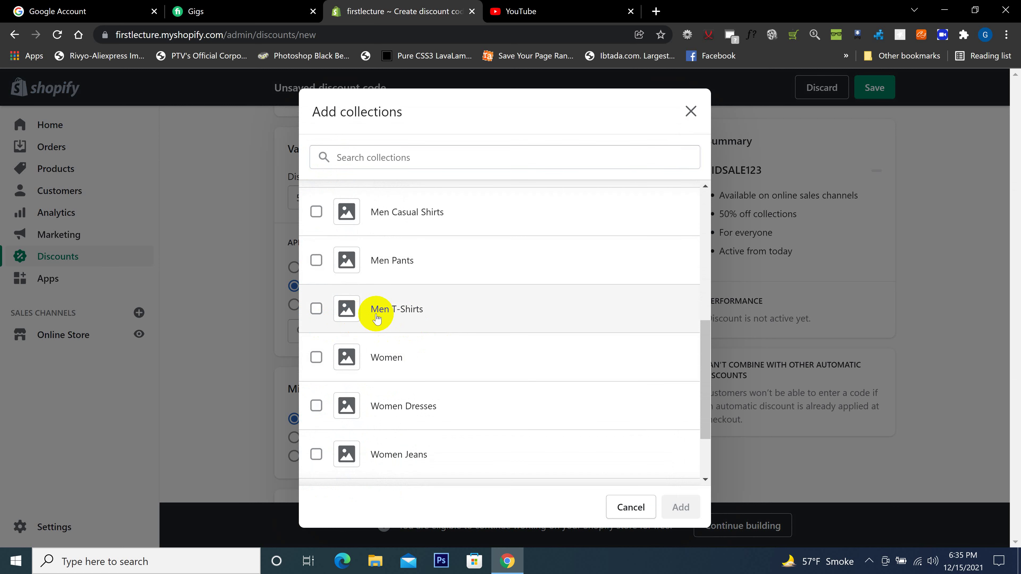
pyautogui.click(378, 314)
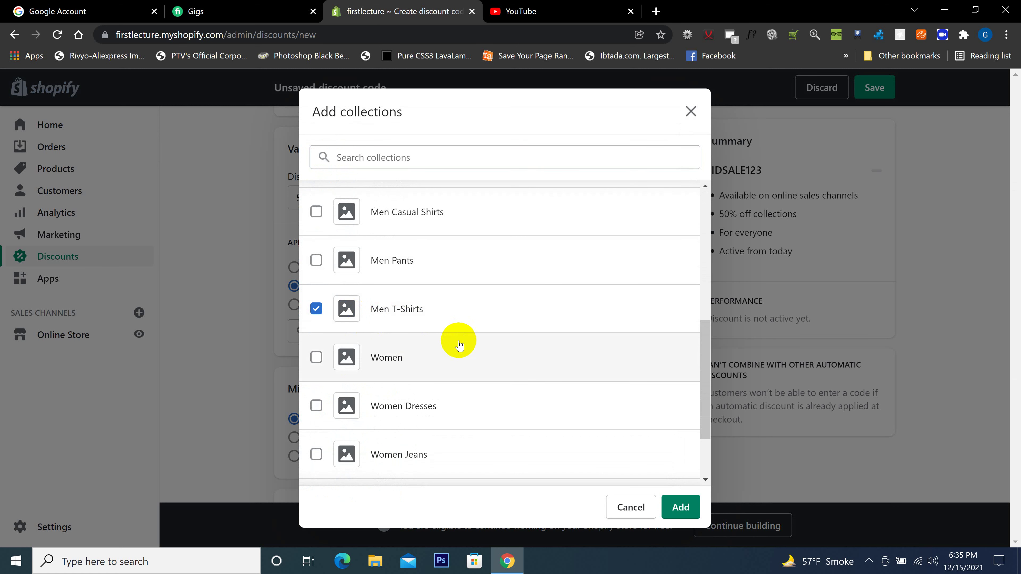
pyautogui.scroll(-2, 389, 370)
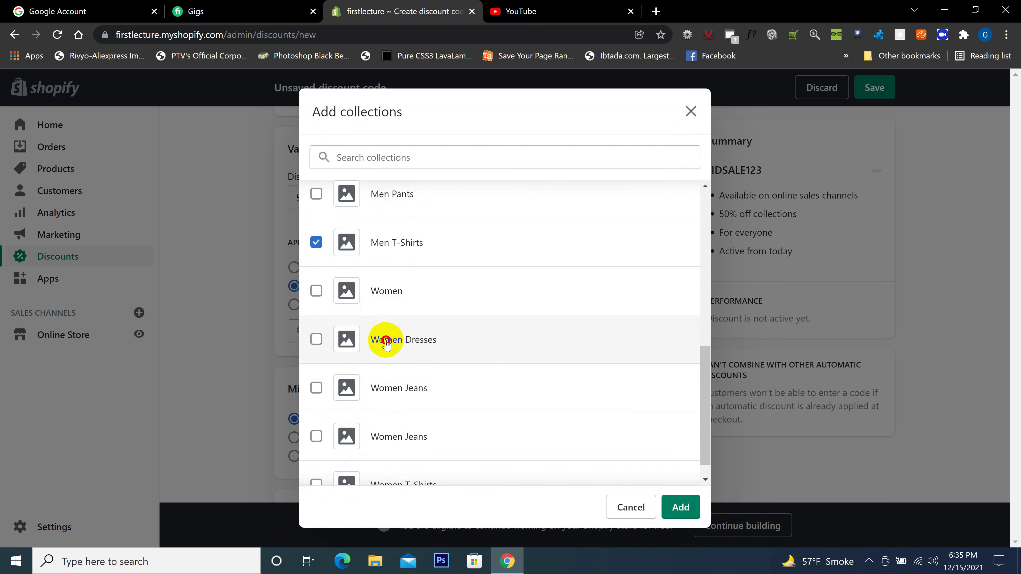
pyautogui.click(386, 343)
pyautogui.click(390, 396)
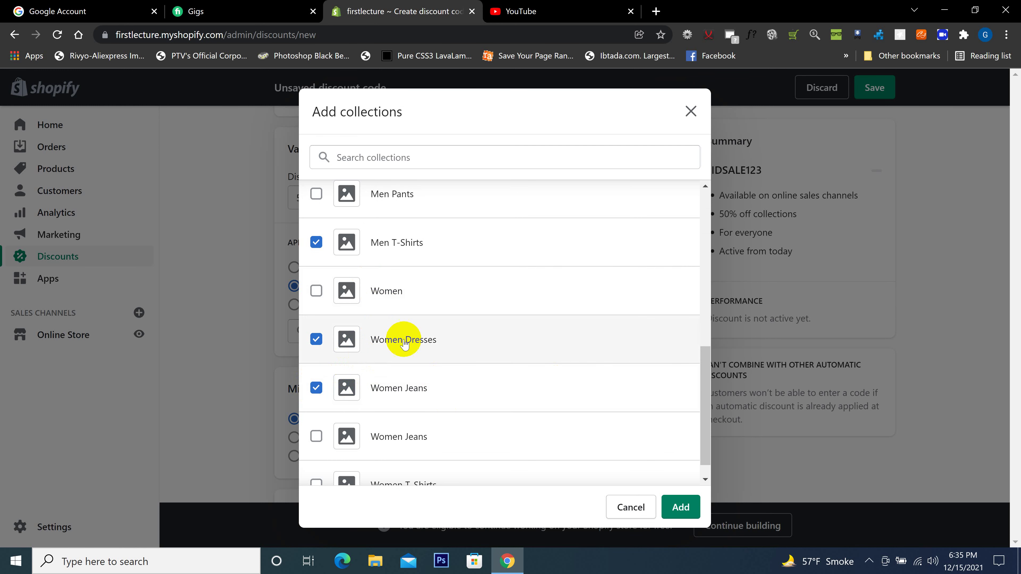
pyautogui.click(684, 508)
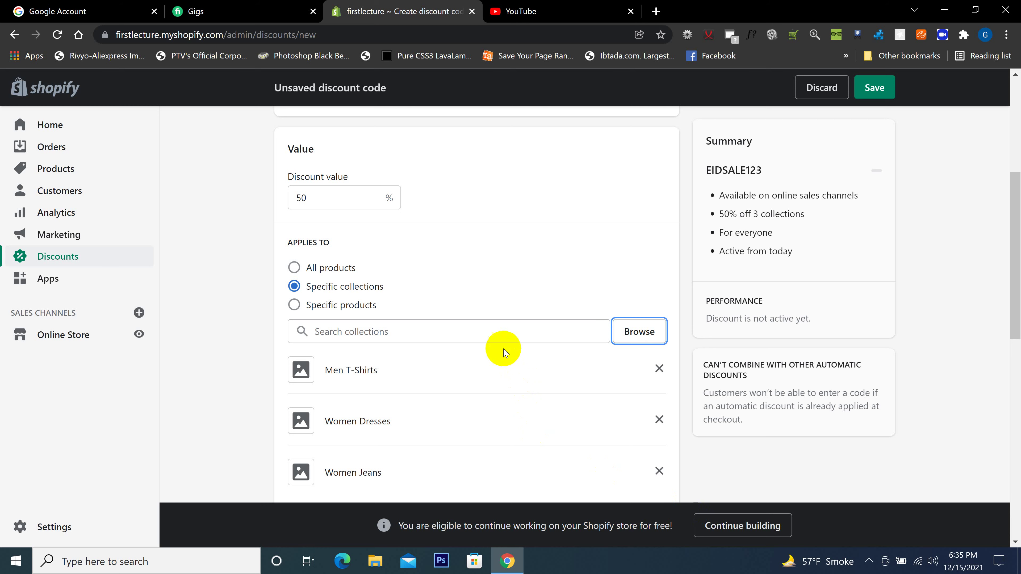
pyautogui.scroll(-5, 478, 337)
pyautogui.scroll(5, 371, 282)
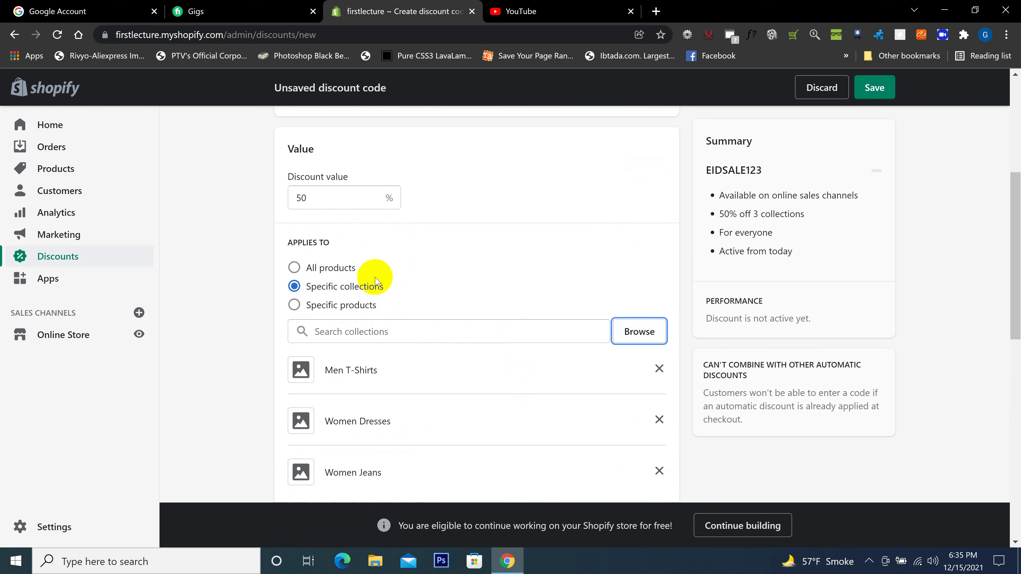
pyautogui.click(294, 268)
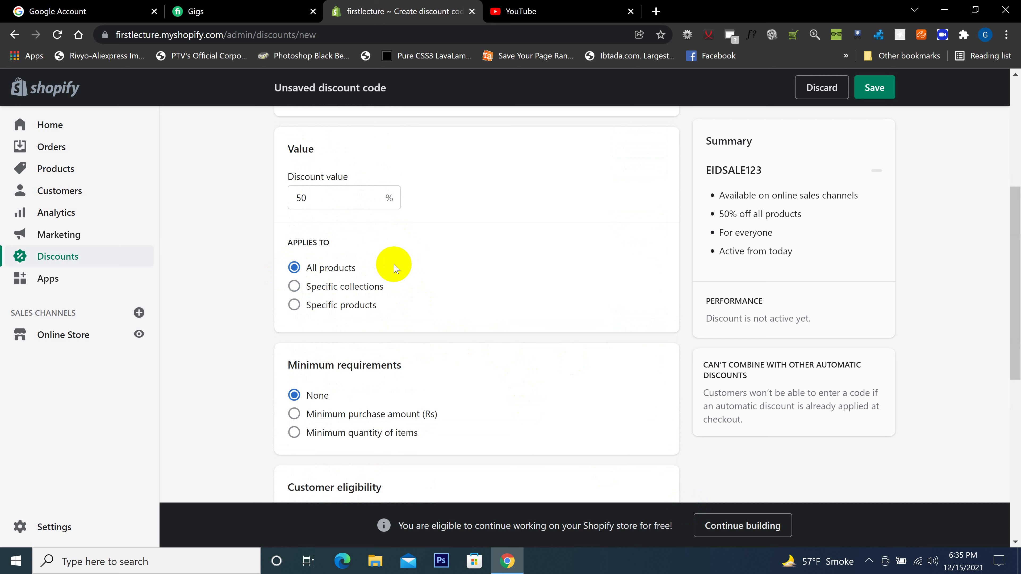
# Step: Try the specific products option, view its product picker without adding anything, and set the discount back to all products
pyautogui.scroll(-2, 396, 270)
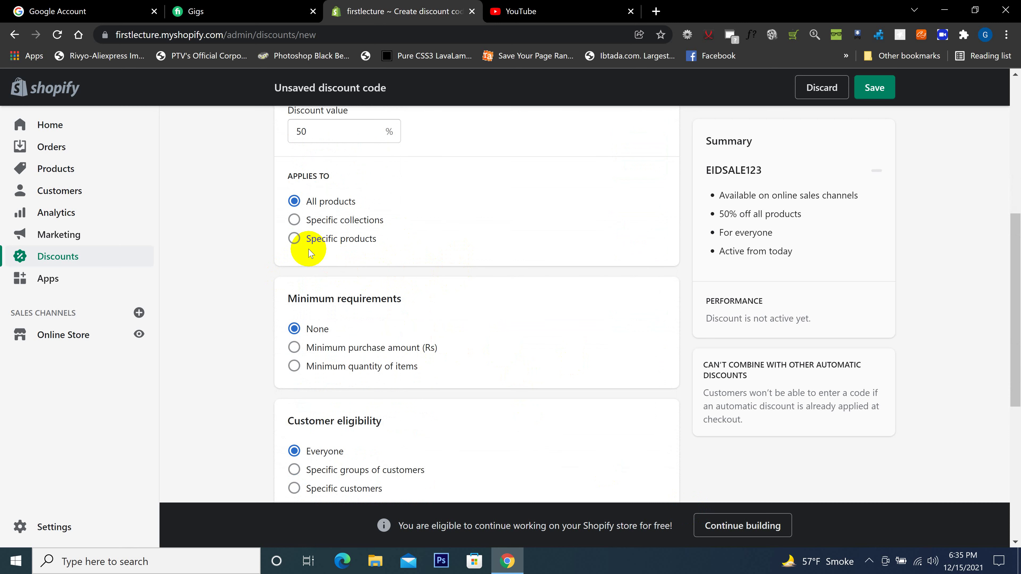
pyautogui.click(318, 242)
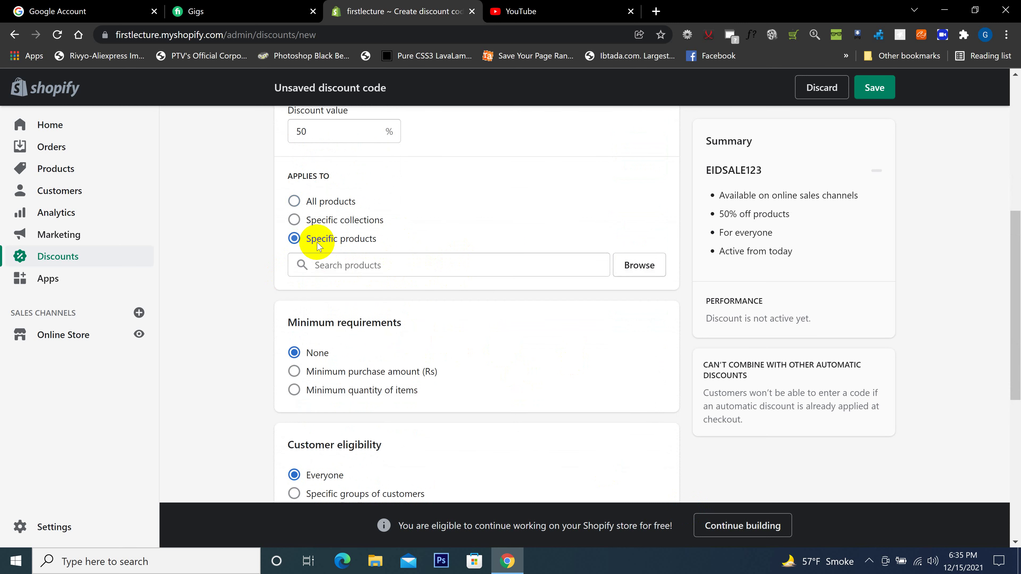
pyautogui.click(638, 264)
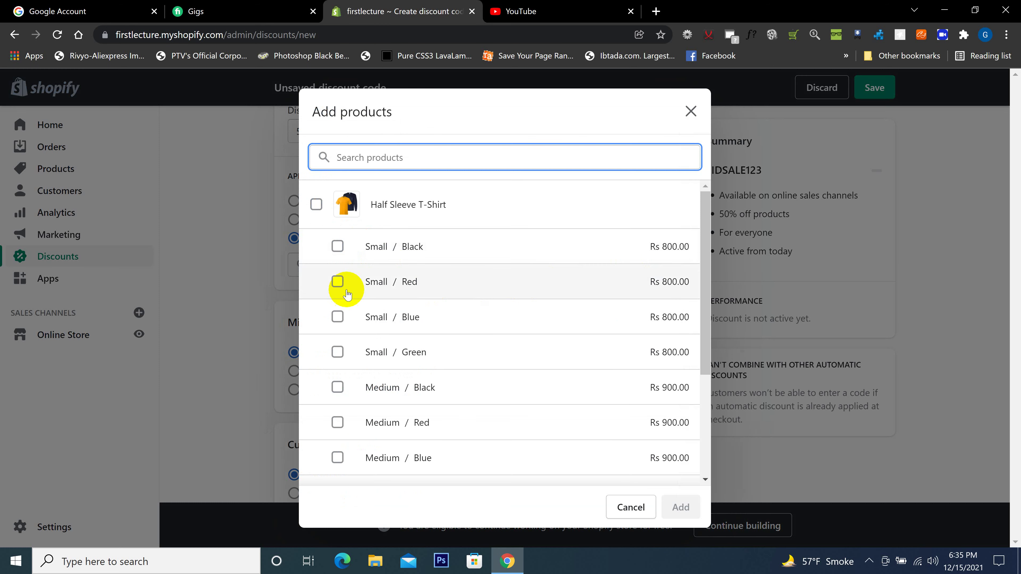
pyautogui.click(691, 111)
pyautogui.scroll(-1, 474, 269)
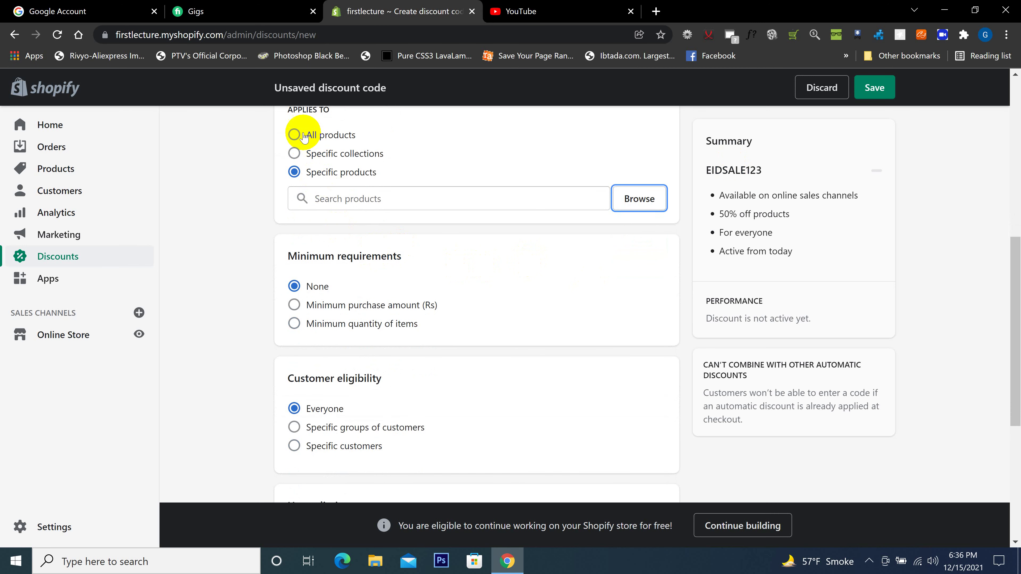
pyautogui.click(295, 135)
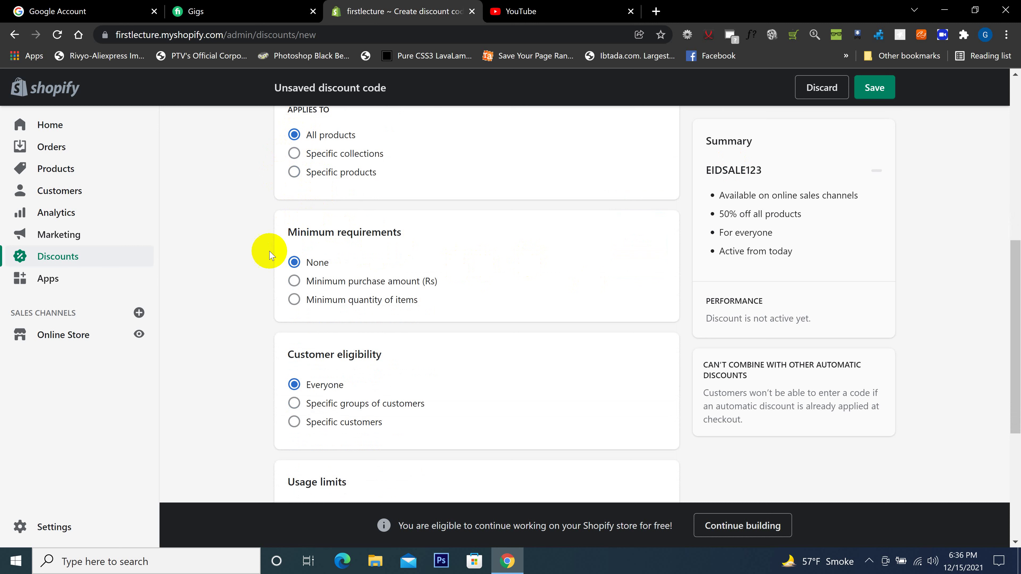
# Step: Set the minimum requirement to a minimum purchase amount of Rs 2000
pyautogui.moveTo(407, 233); pyautogui.dragTo(233, 250)
pyautogui.scroll(-2, 233, 260)
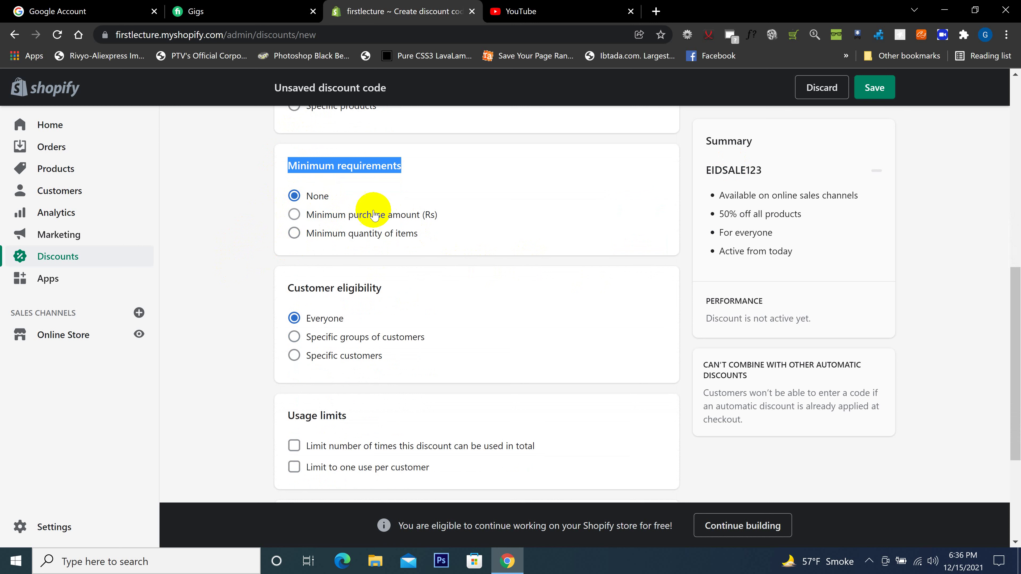
pyautogui.click(297, 215)
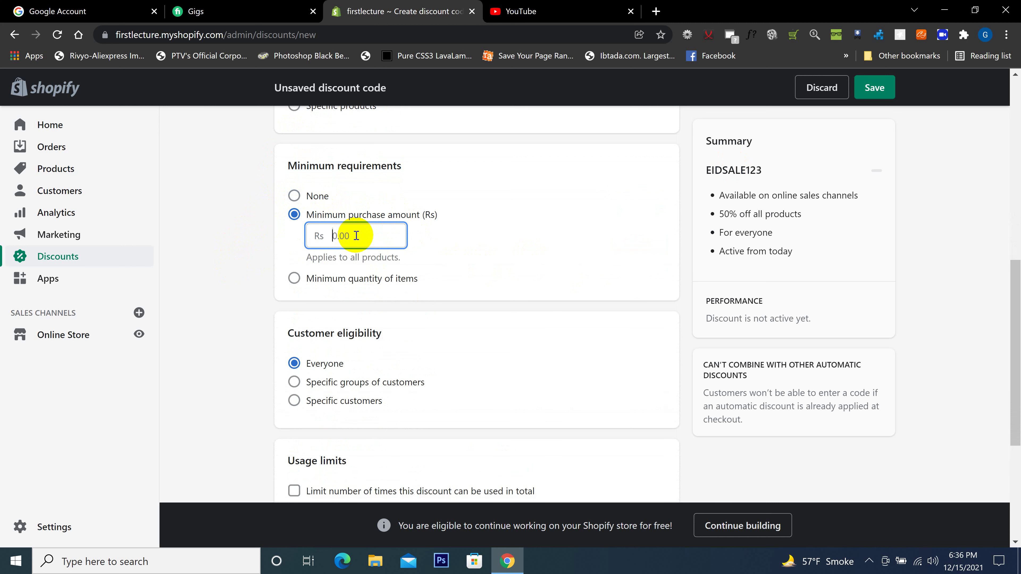
pyautogui.write('2000')
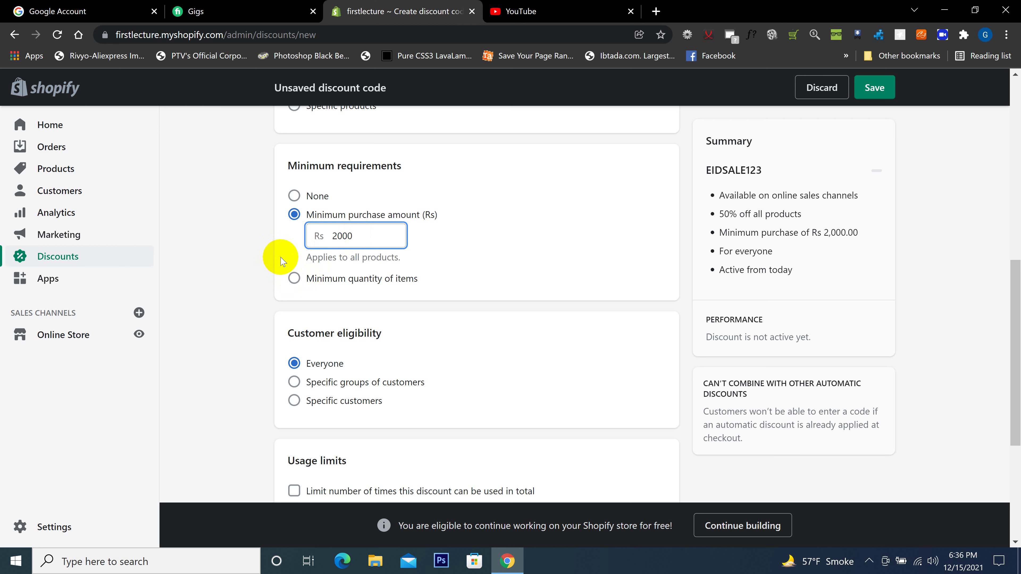
# Step: Try a minimum quantity of 5 items as the minimum requirement for the 50% discount
pyautogui.scroll(5, 295, 261)
pyautogui.doubleClick(303, 198)
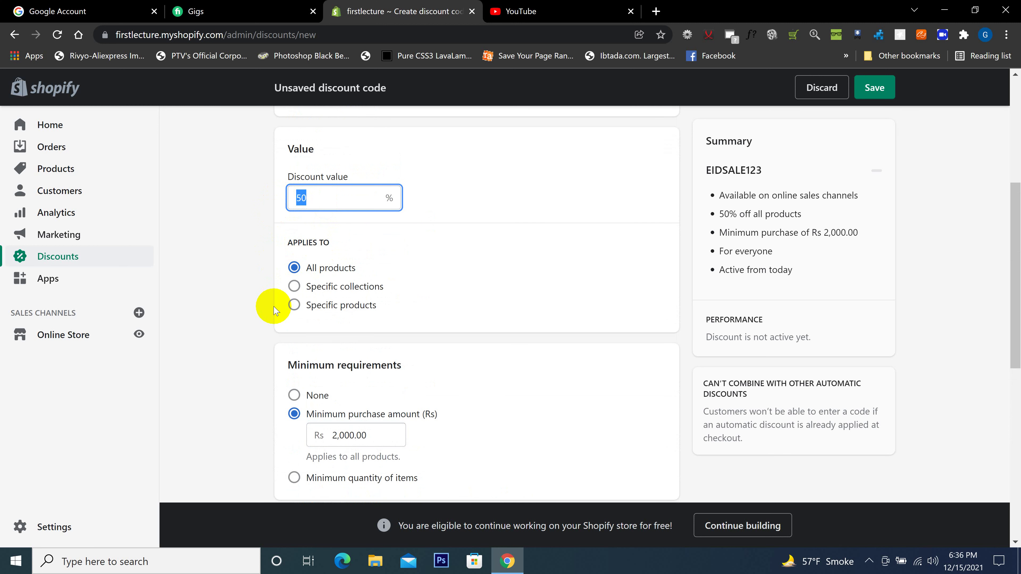
pyautogui.click(327, 507)
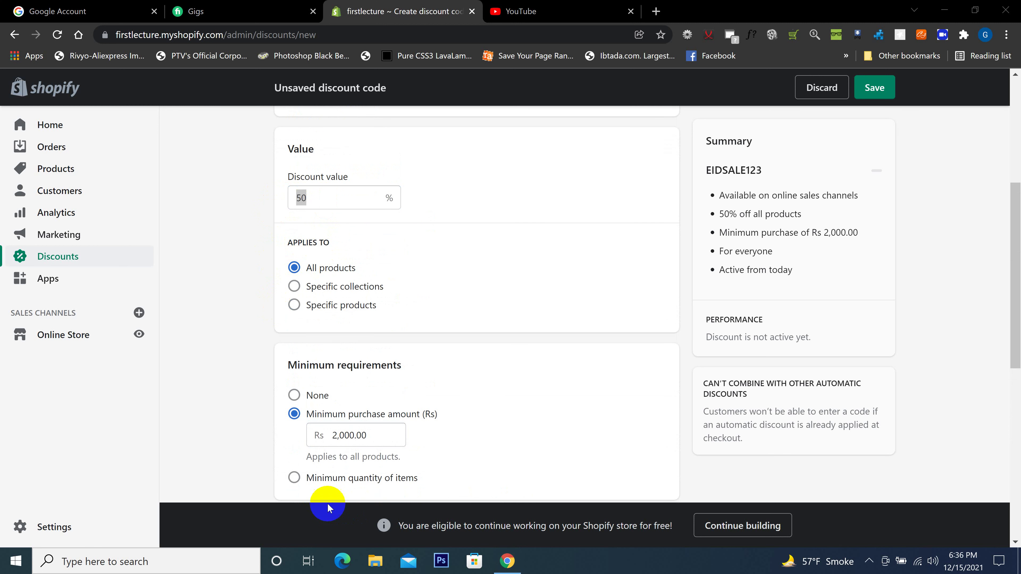
pyautogui.click(294, 479)
pyautogui.scroll(-3, 474, 430)
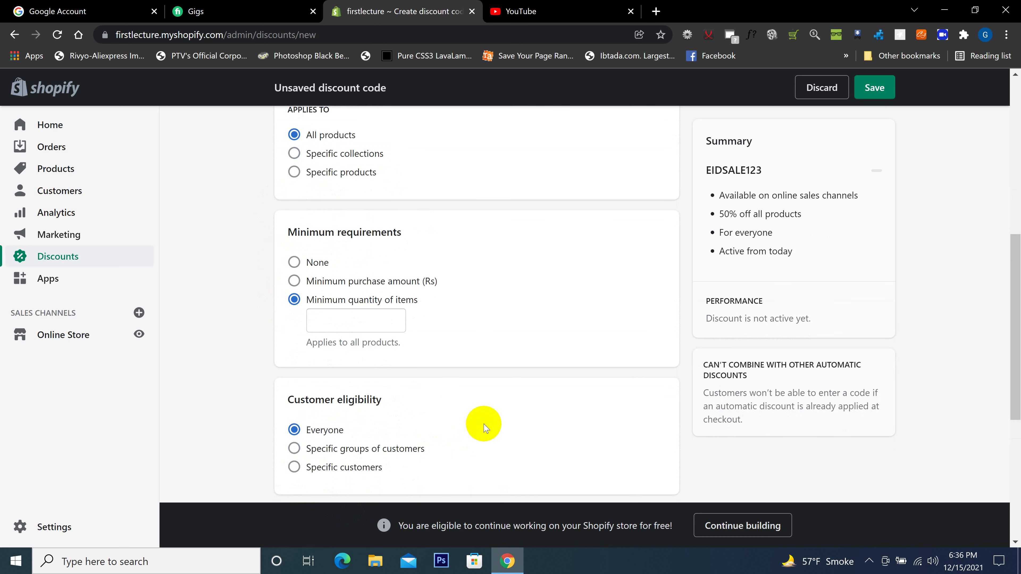
pyautogui.click(386, 329)
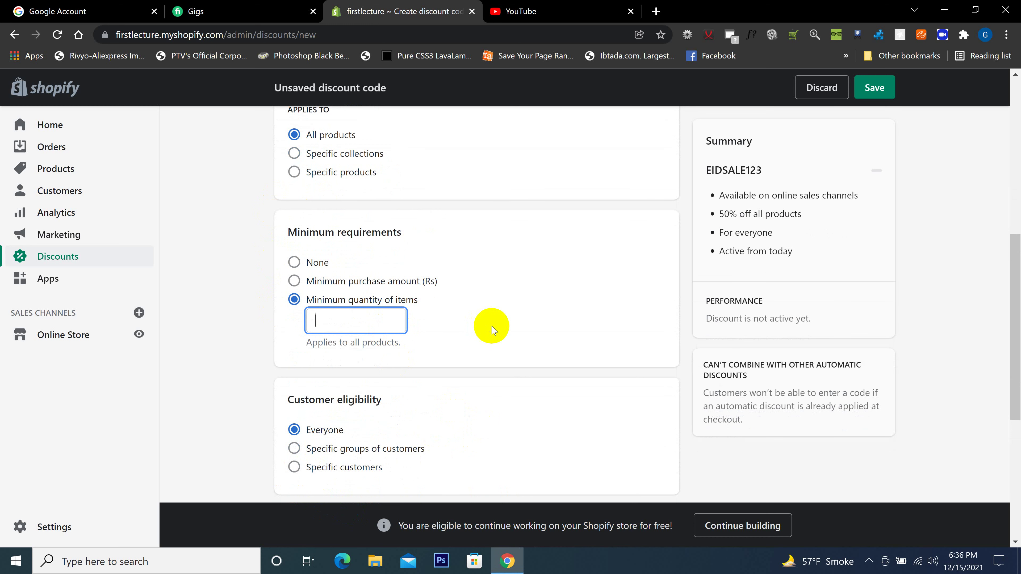
pyautogui.write('5')
pyautogui.scroll(2, 482, 342)
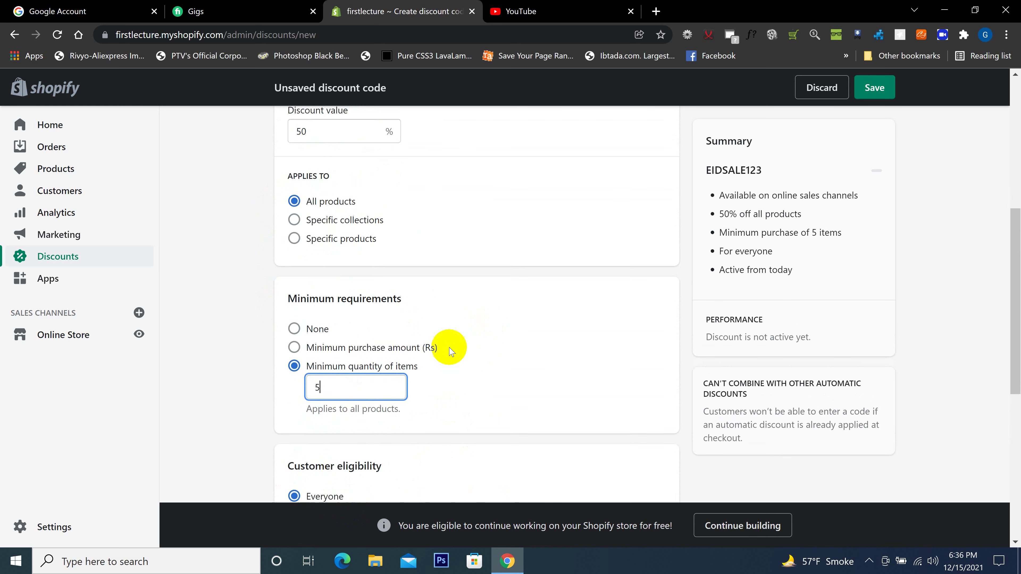
pyautogui.scroll(1, 362, 306)
pyautogui.doubleClick(303, 199)
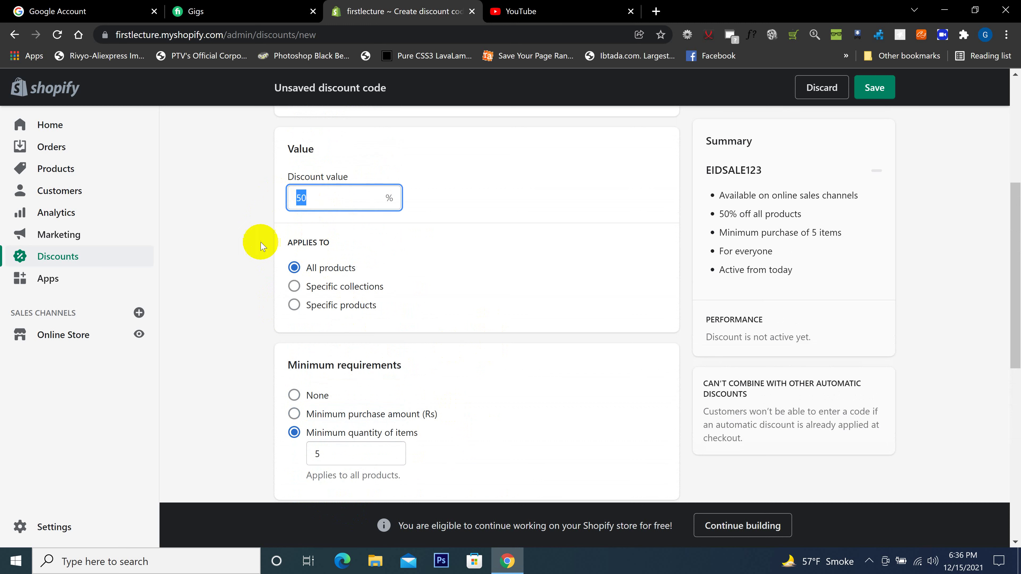
pyautogui.scroll(-2, 249, 281)
pyautogui.scroll(-2, 241, 390)
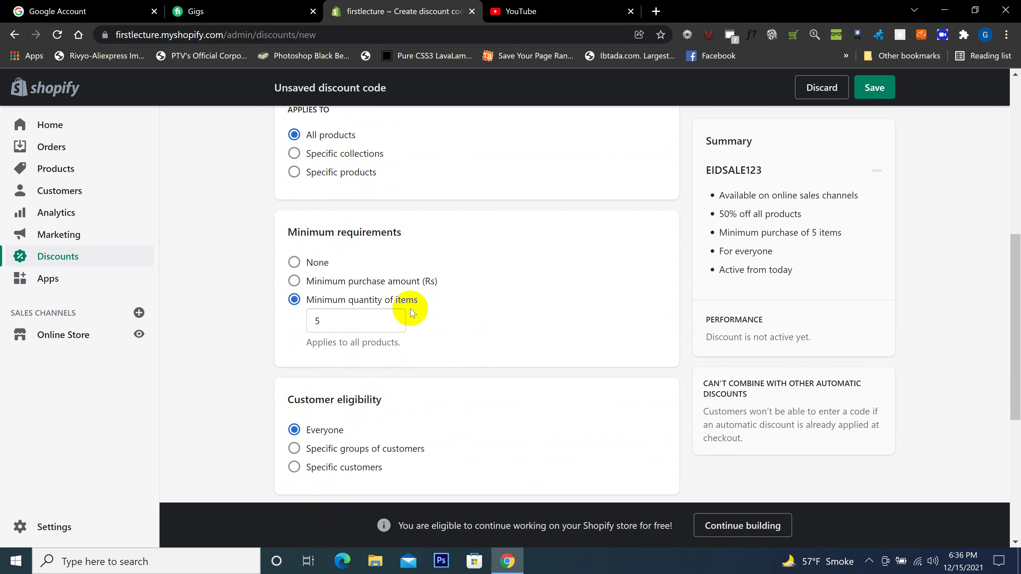
# Step: Compare the minimum purchase amount and minimum quantity options, and set the minimum requirement to None
pyautogui.click(296, 282)
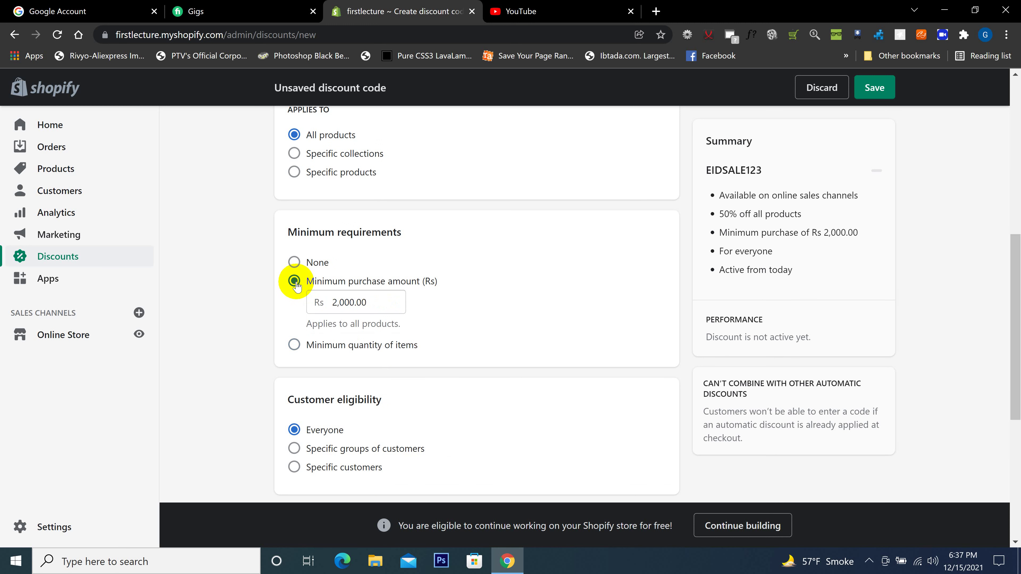
pyautogui.moveTo(388, 302); pyautogui.dragTo(274, 306)
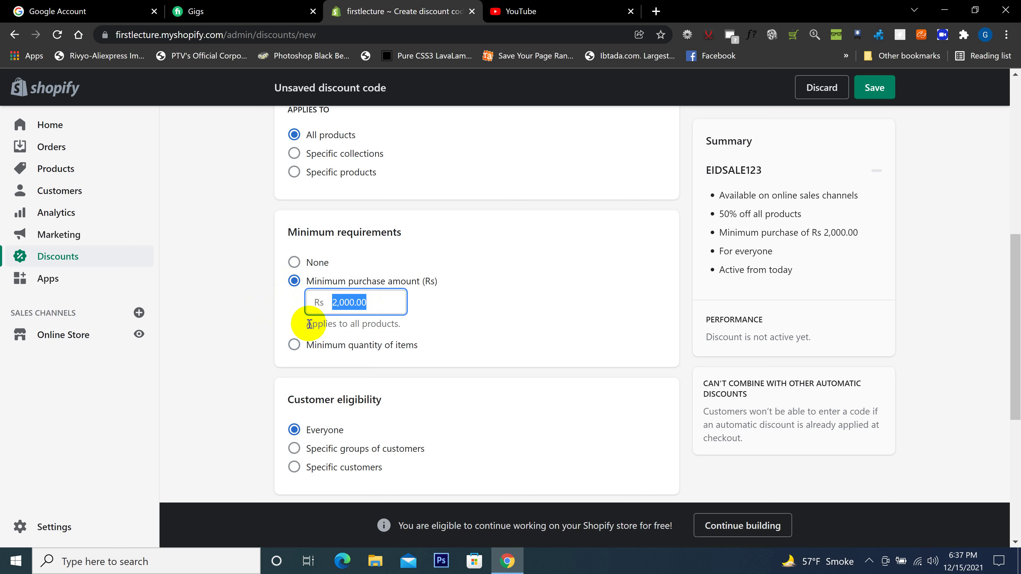
pyautogui.click(294, 344)
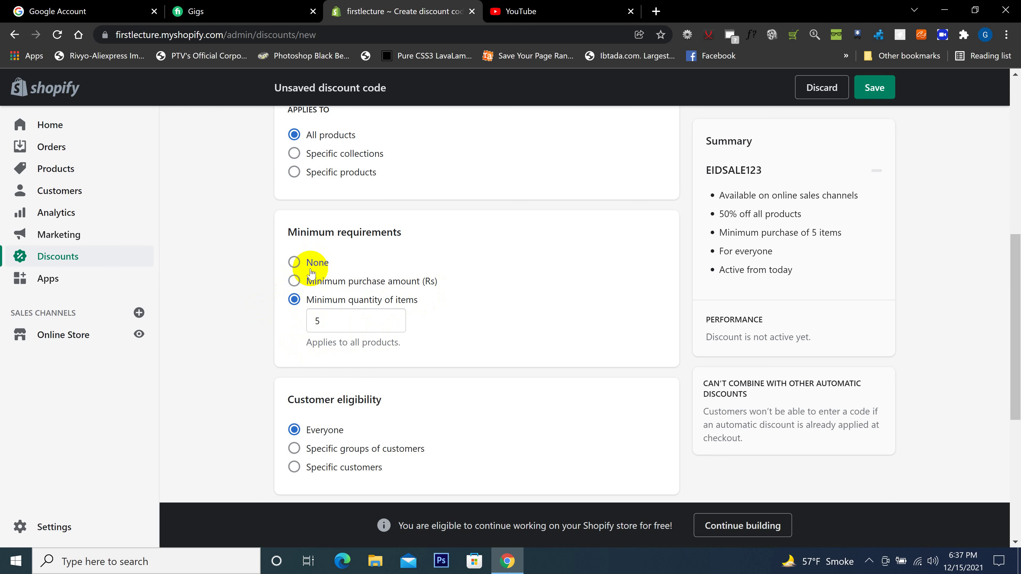
pyautogui.click(295, 264)
# Step: Try limiting eligibility to specific customer groups, test selecting Email subscribers and New in the group picker, and cancel without adding any
pyautogui.scroll(-3, 291, 277)
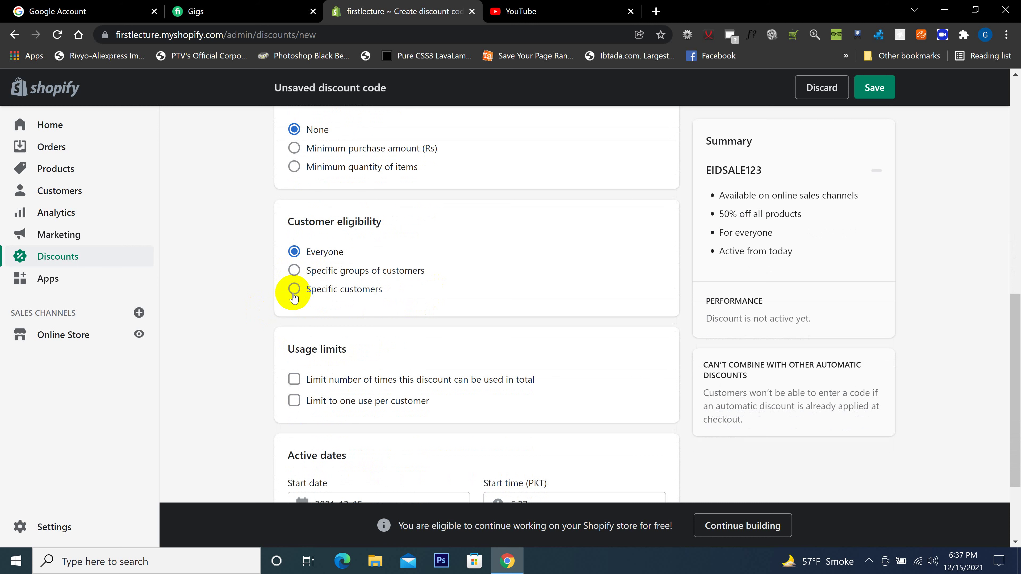
pyautogui.moveTo(287, 222); pyautogui.dragTo(383, 219)
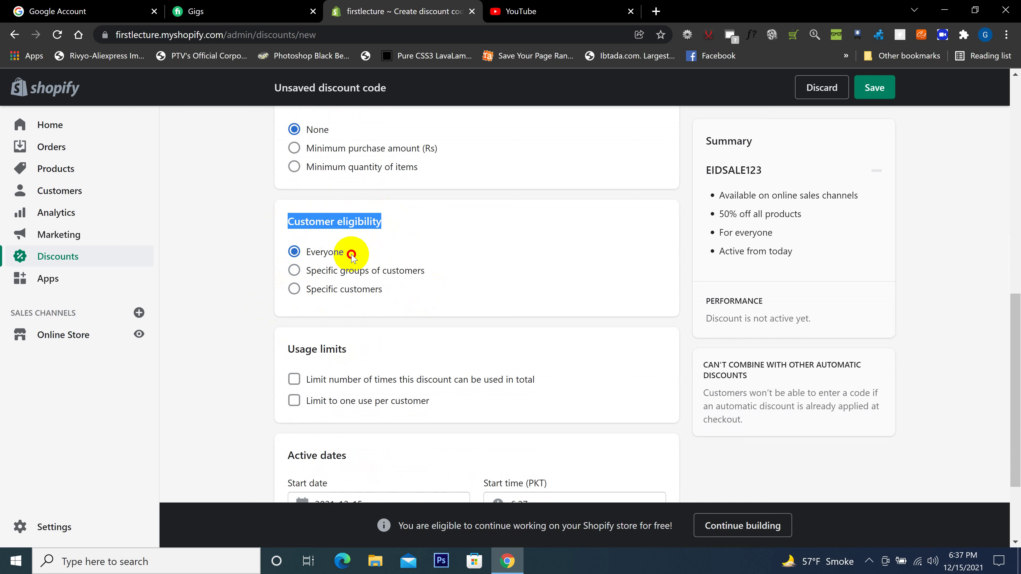
pyautogui.click(343, 254)
pyautogui.moveTo(328, 255); pyautogui.dragTo(264, 262)
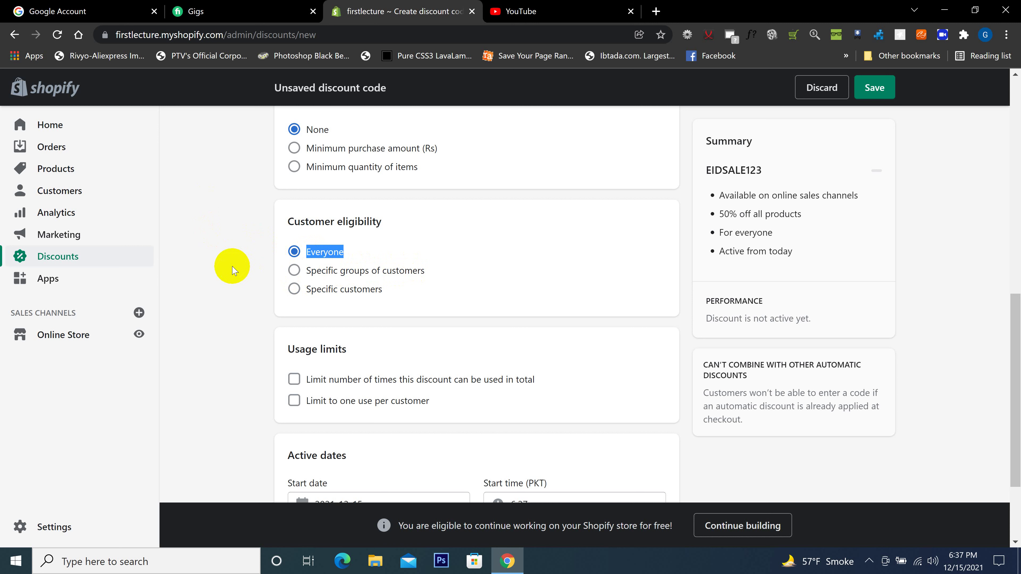
pyautogui.click(295, 271)
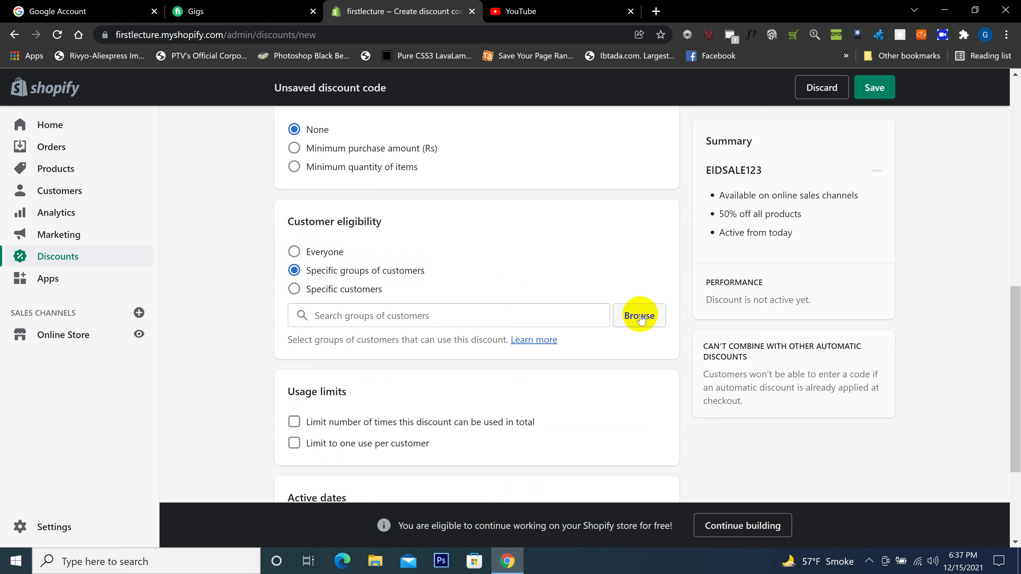
pyautogui.click(651, 316)
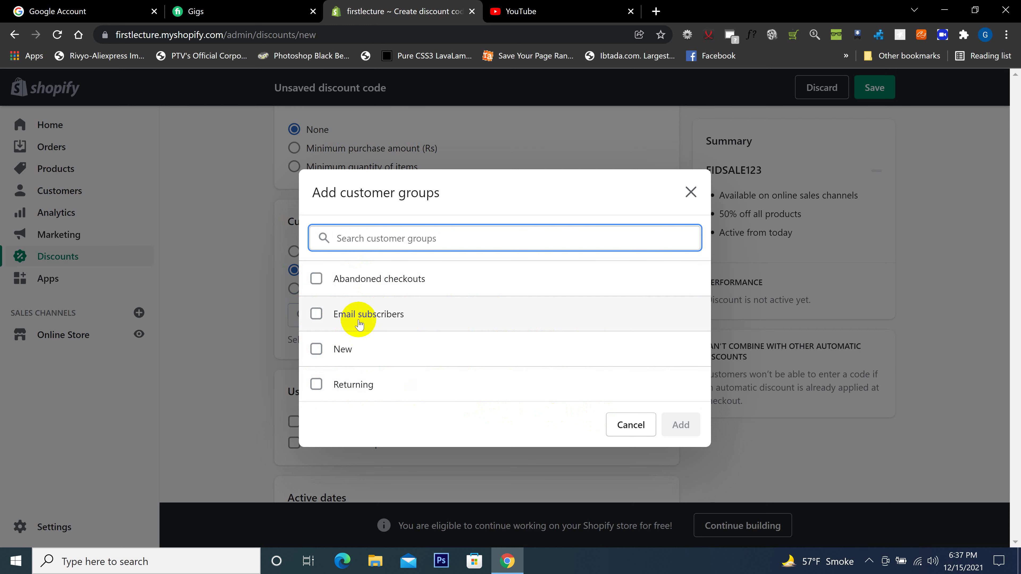
pyautogui.click(318, 314)
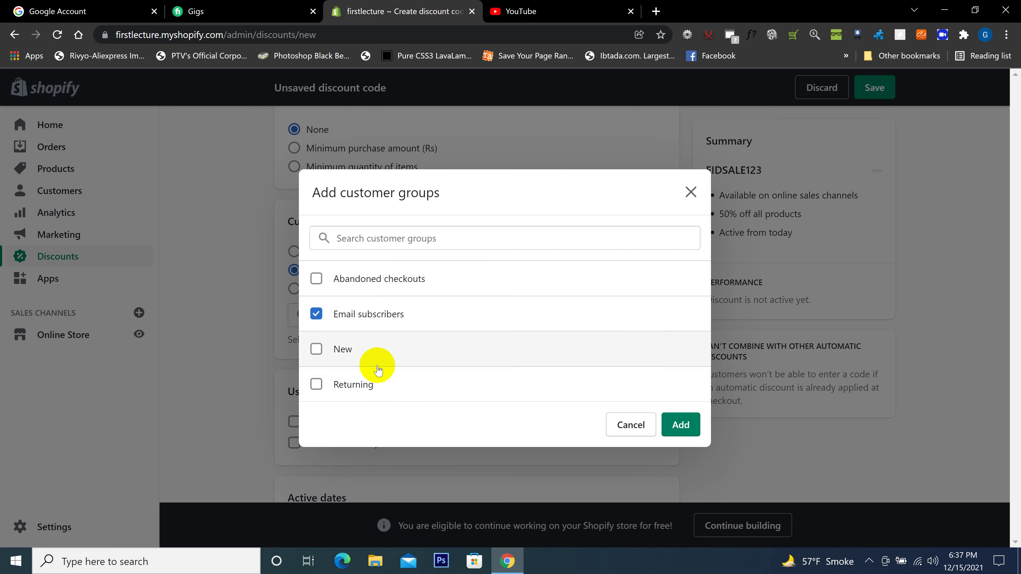
pyautogui.click(317, 322)
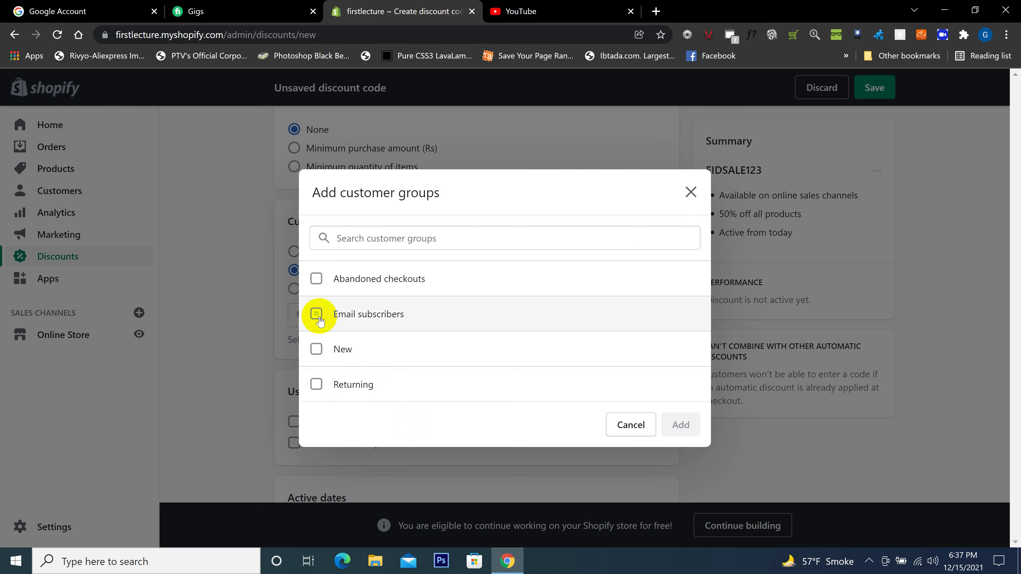
pyautogui.click(318, 350)
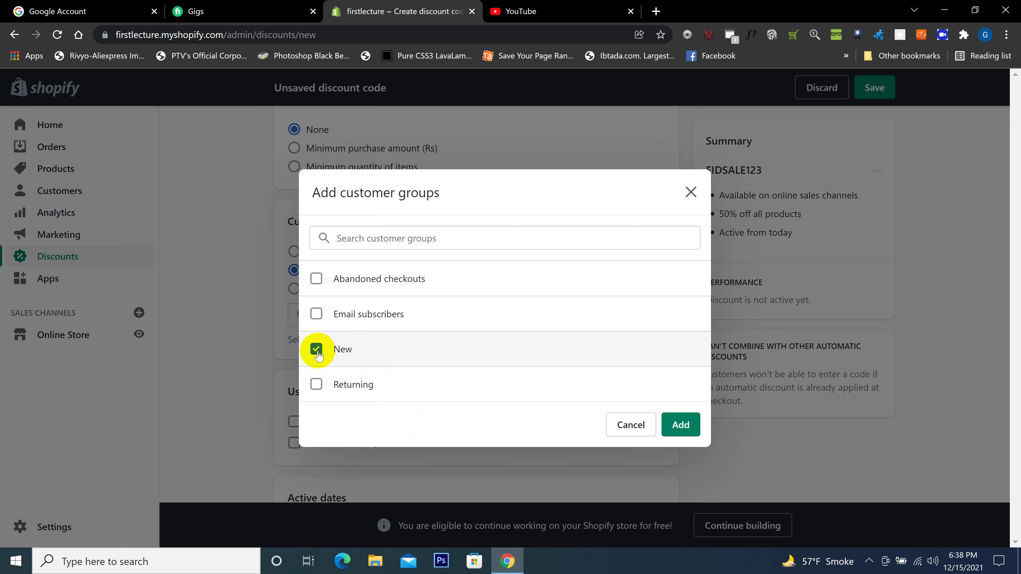
pyautogui.click(317, 350)
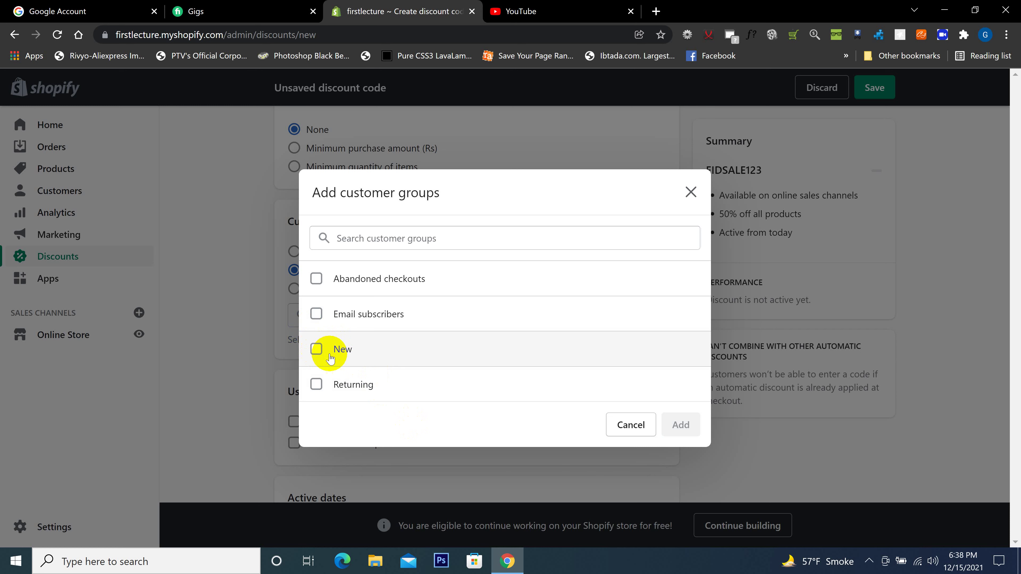
pyautogui.click(317, 392)
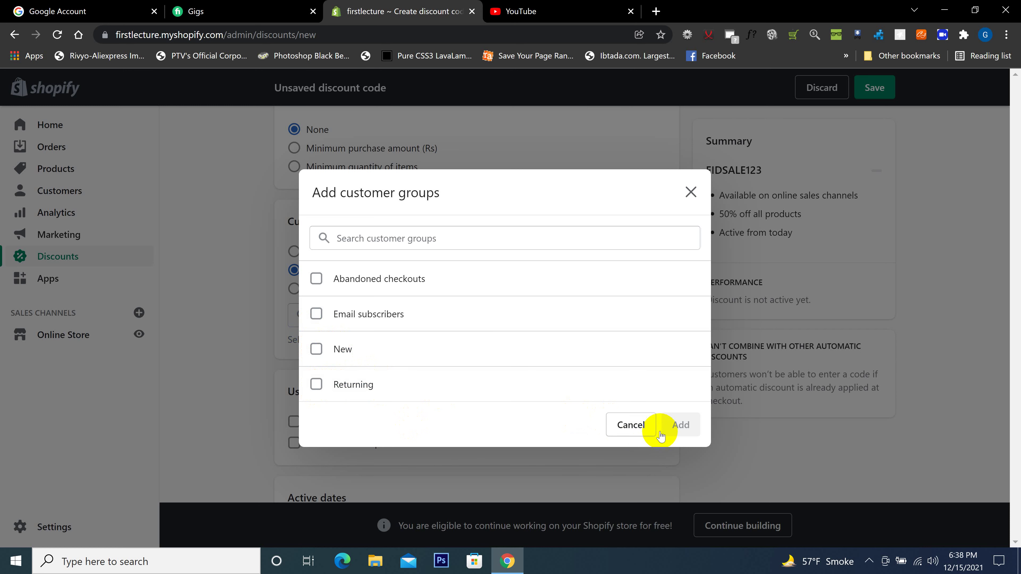
pyautogui.click(628, 425)
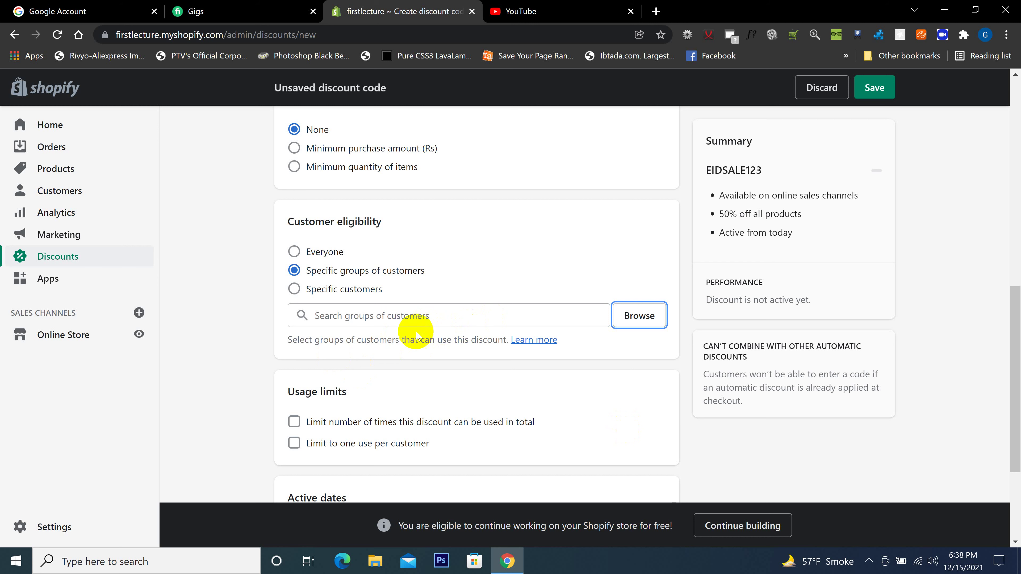
# Step: Set customer eligibility to specific customers, view the customer picker, and close it without adding anyone
pyautogui.click(295, 290)
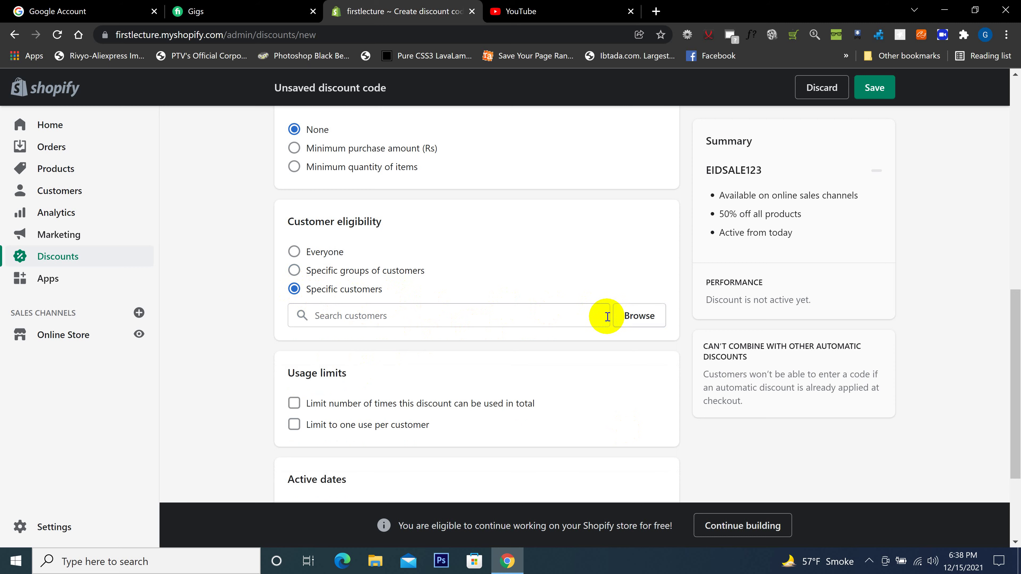
pyautogui.click(626, 317)
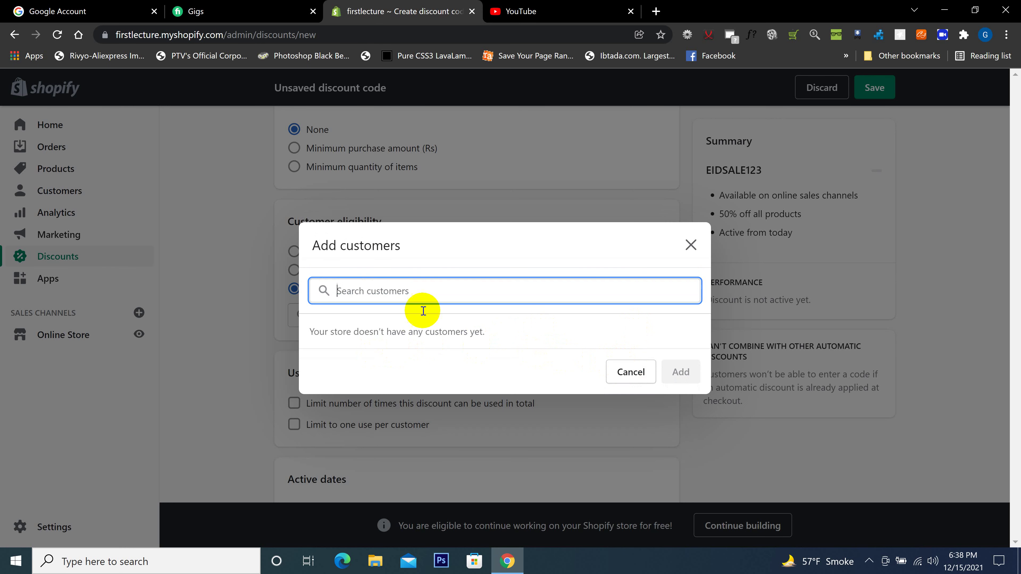
pyautogui.moveTo(486, 332); pyautogui.dragTo(324, 332)
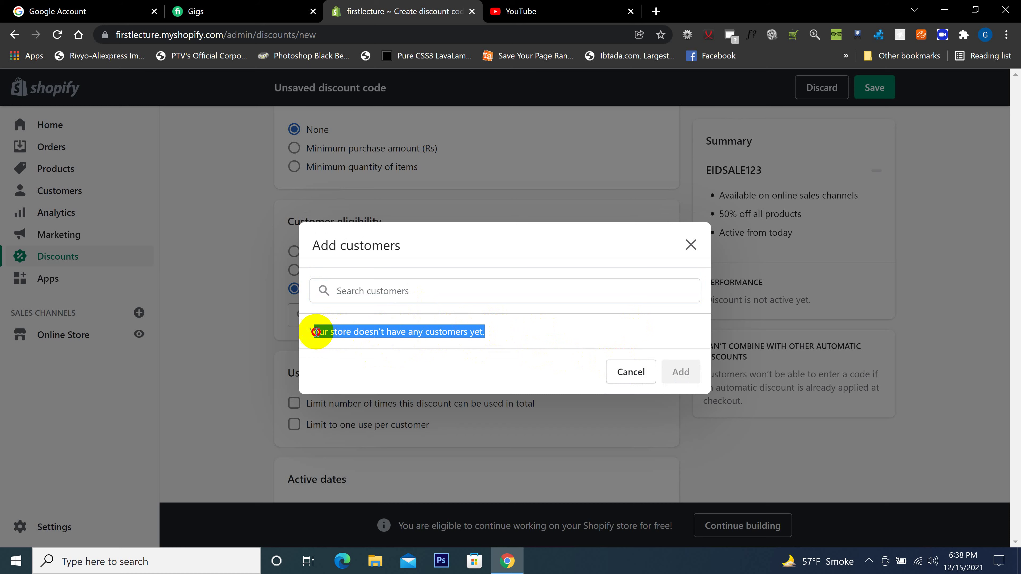
pyautogui.click(632, 372)
# Step: Try limiting the discount to 50 uses in total, and remove that limit
pyautogui.scroll(-3, 534, 382)
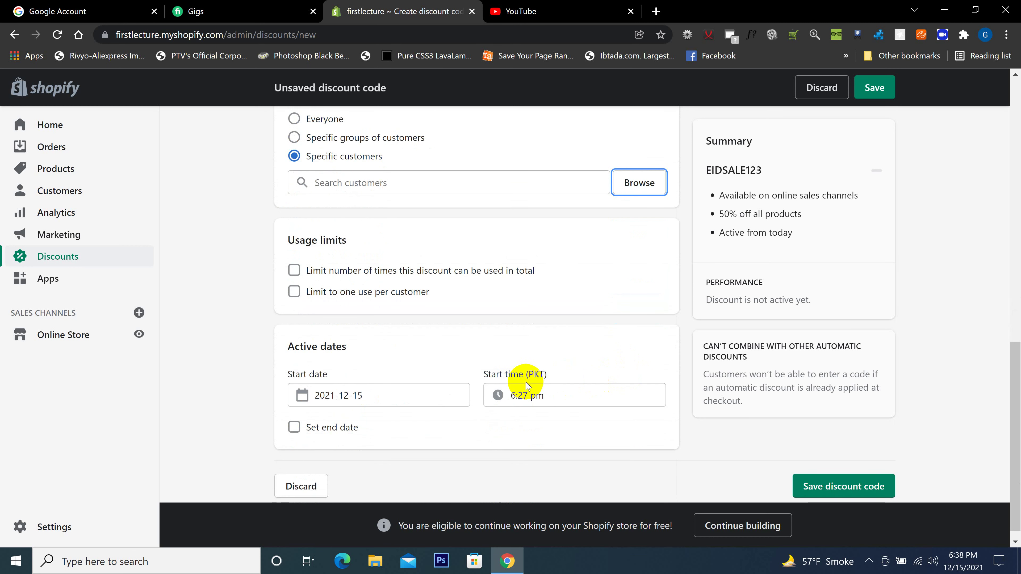
pyautogui.scroll(2, 526, 385)
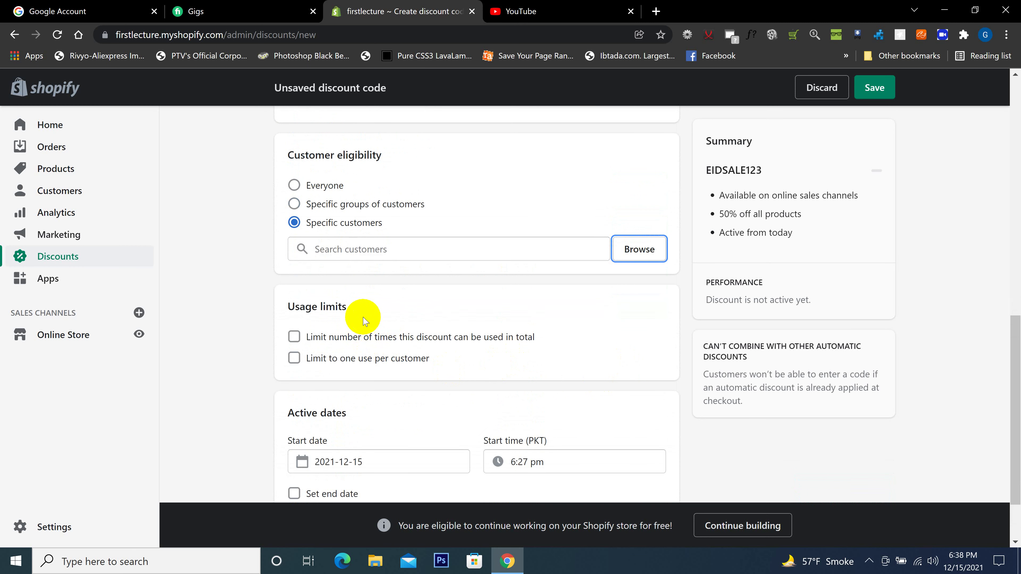
pyautogui.moveTo(360, 307); pyautogui.dragTo(264, 307)
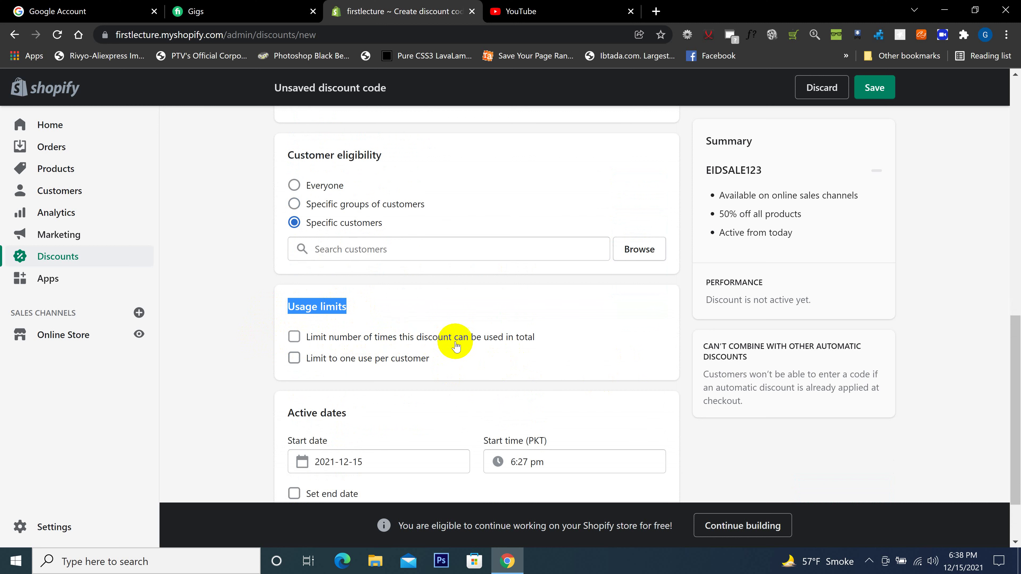
pyautogui.click(294, 337)
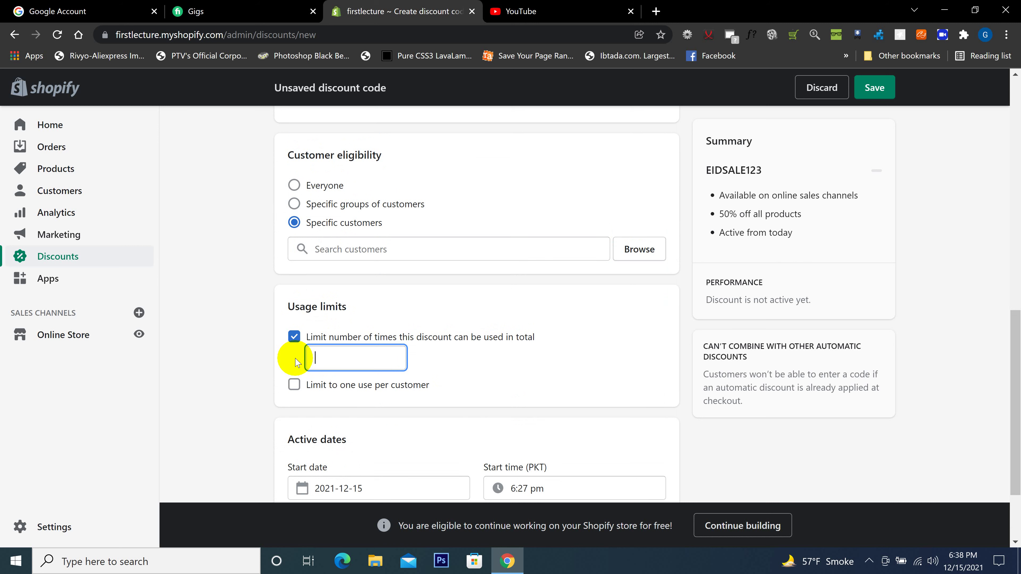
pyautogui.write('50')
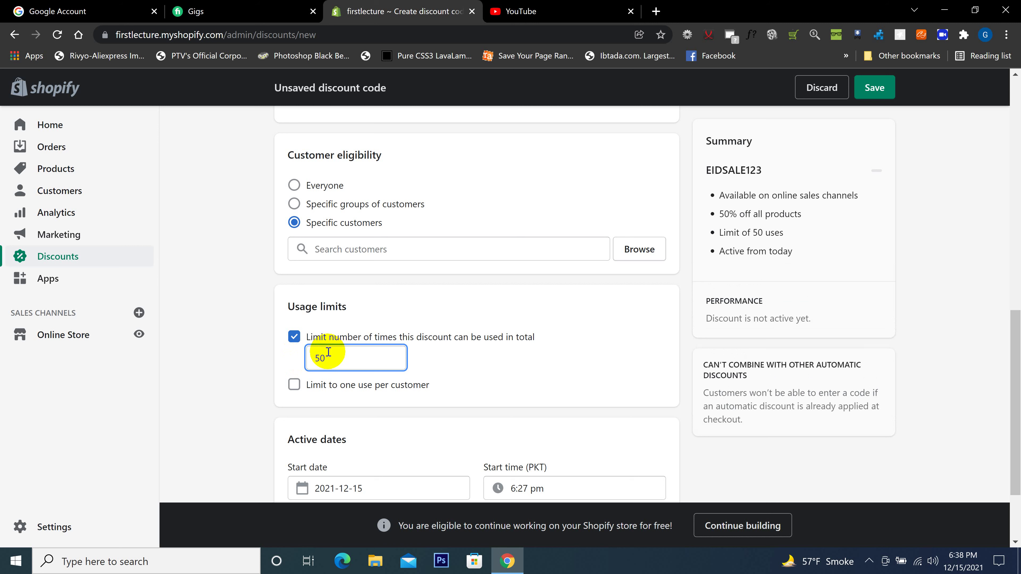
pyautogui.moveTo(320, 361); pyautogui.dragTo(257, 369)
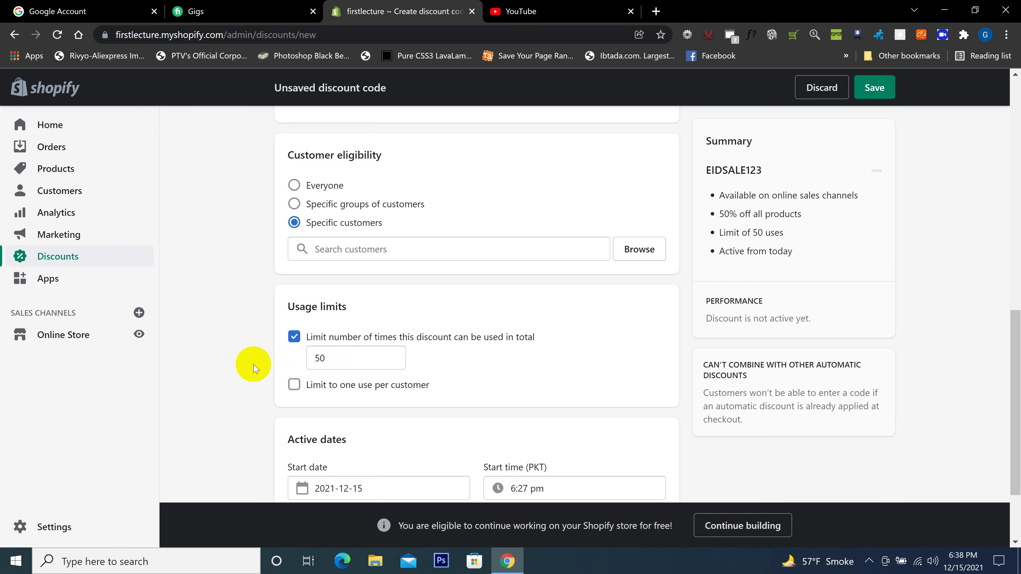
pyautogui.moveTo(366, 357); pyautogui.dragTo(239, 372)
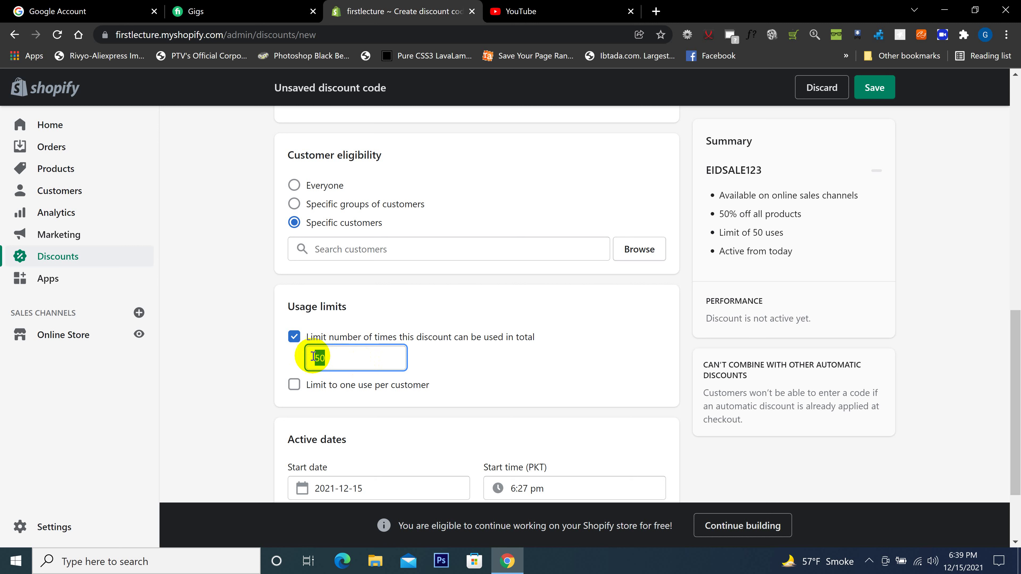
pyautogui.click(294, 337)
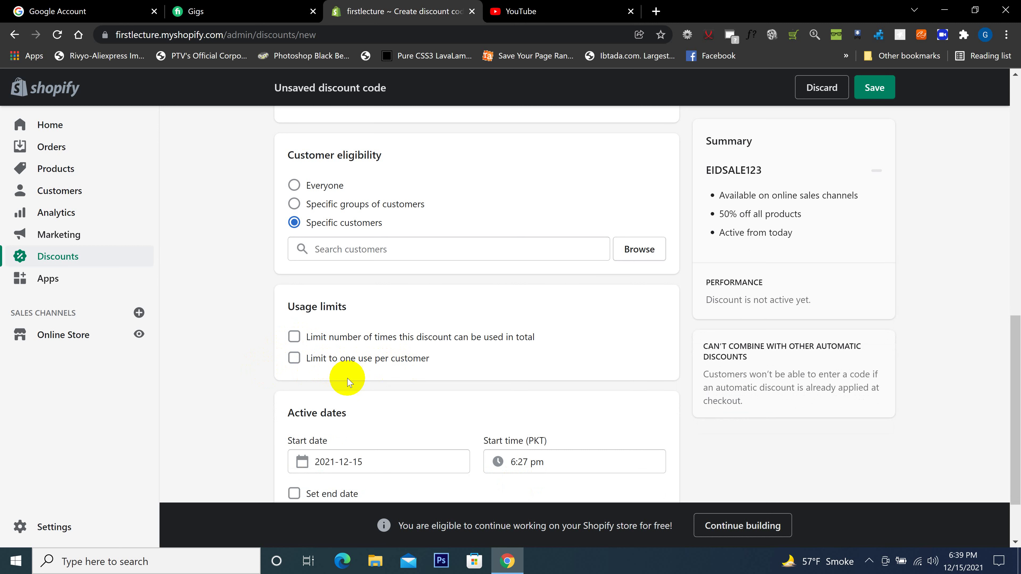
# Step: Limit the discount code to one use per customer
pyautogui.click(294, 358)
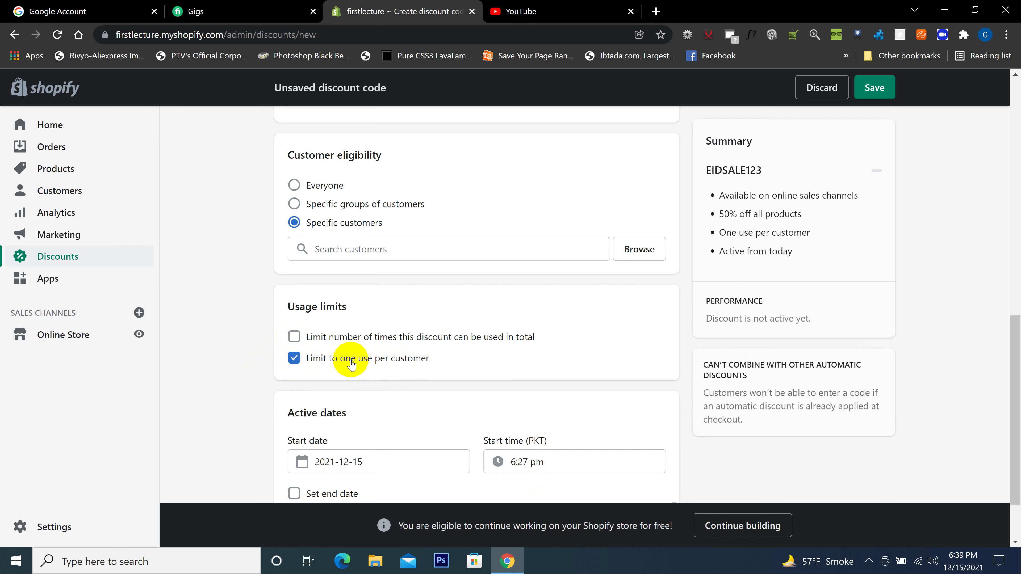
pyautogui.moveTo(434, 359); pyautogui.dragTo(326, 362)
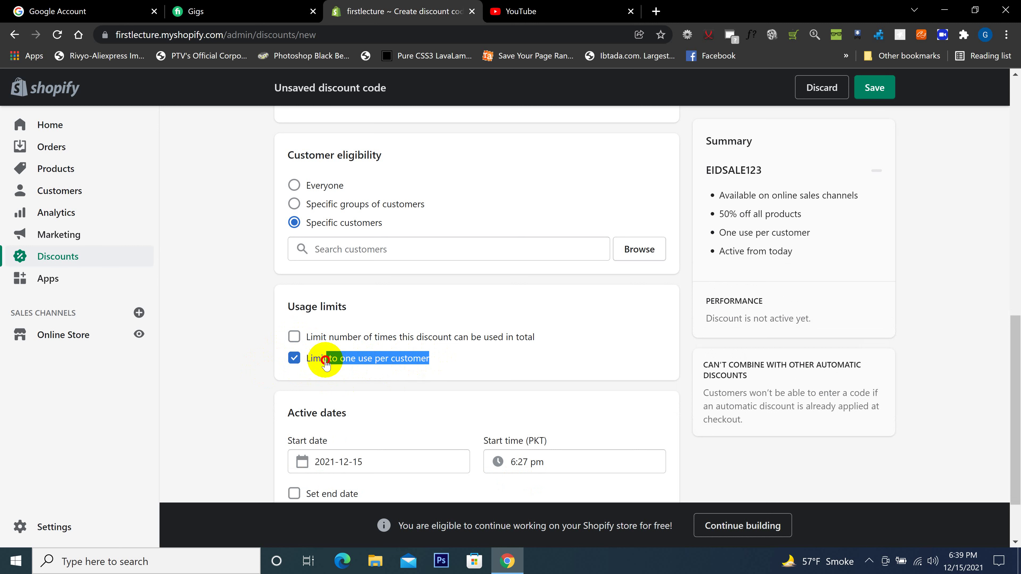
pyautogui.click(262, 365)
pyautogui.tripleClick(302, 367)
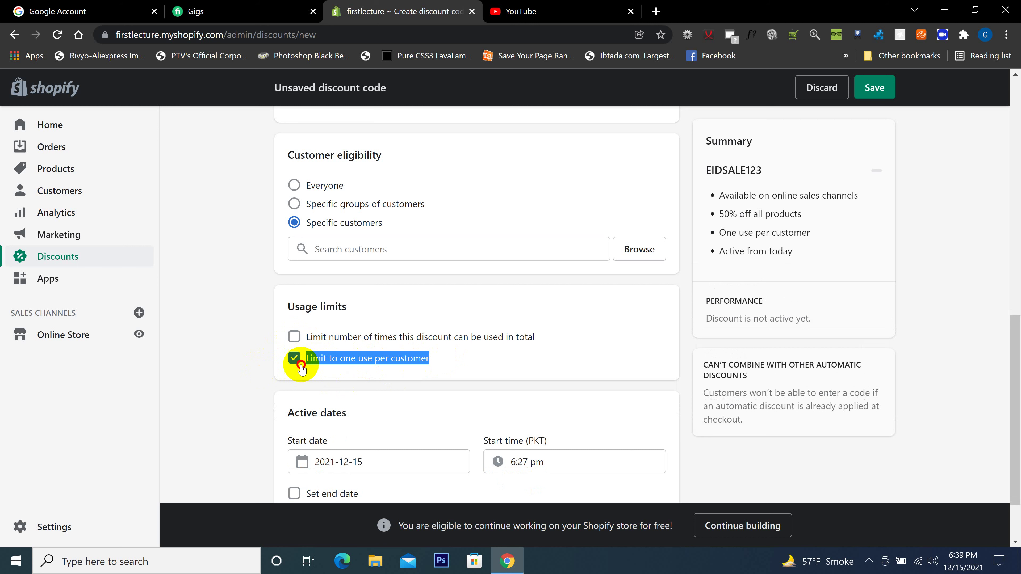
pyautogui.click(262, 362)
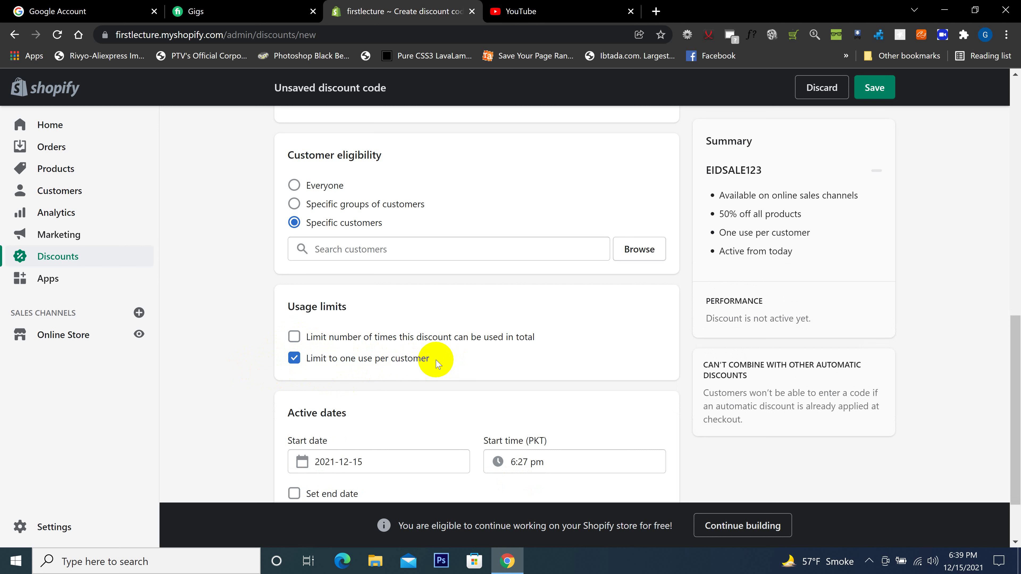
pyautogui.moveTo(430, 358); pyautogui.dragTo(290, 361)
pyautogui.click(243, 365)
# Step: View the calendar for the discount's start date and close it without picking another day
pyautogui.scroll(-2, 243, 366)
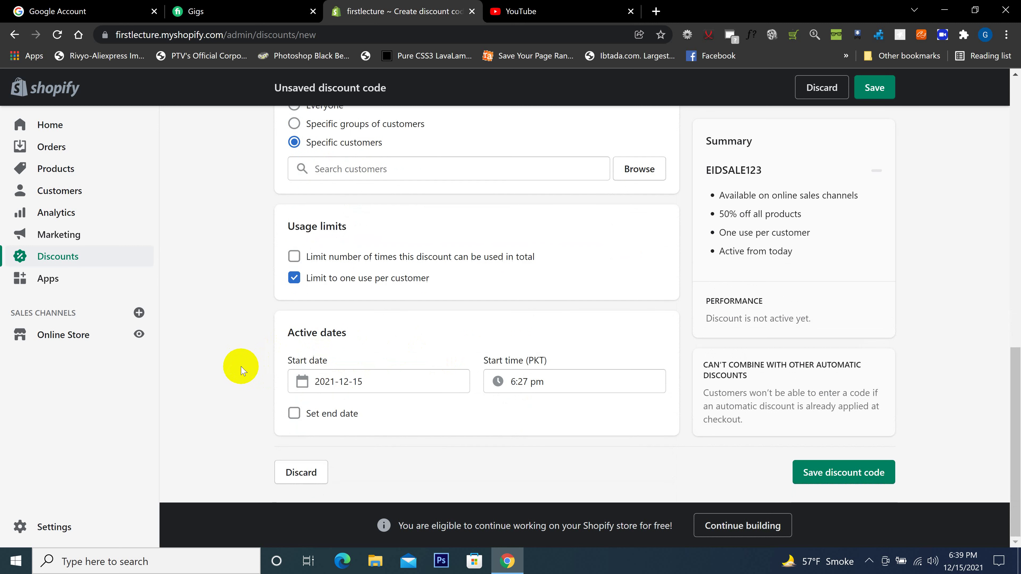
pyautogui.click(389, 382)
pyautogui.click(416, 311)
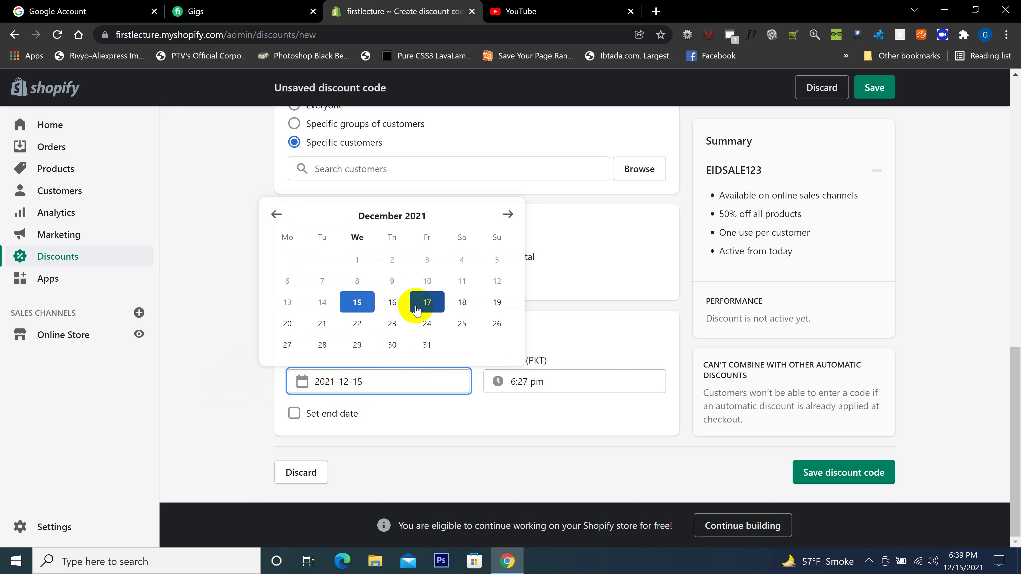
pyautogui.click(491, 424)
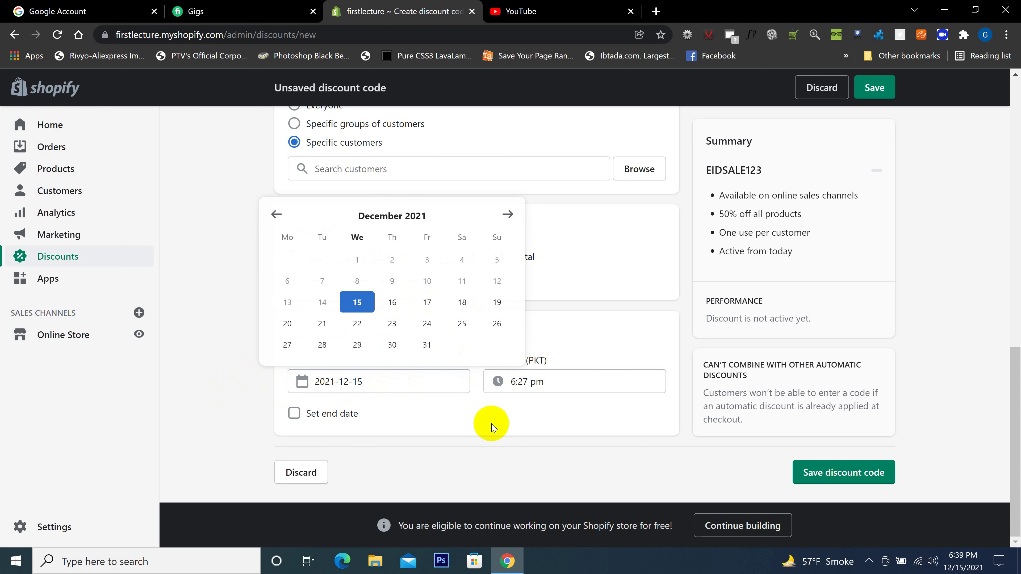
# Step: Give the discount an end date of 2021-12-15 with an end time of 11:59 pm
pyautogui.click(294, 414)
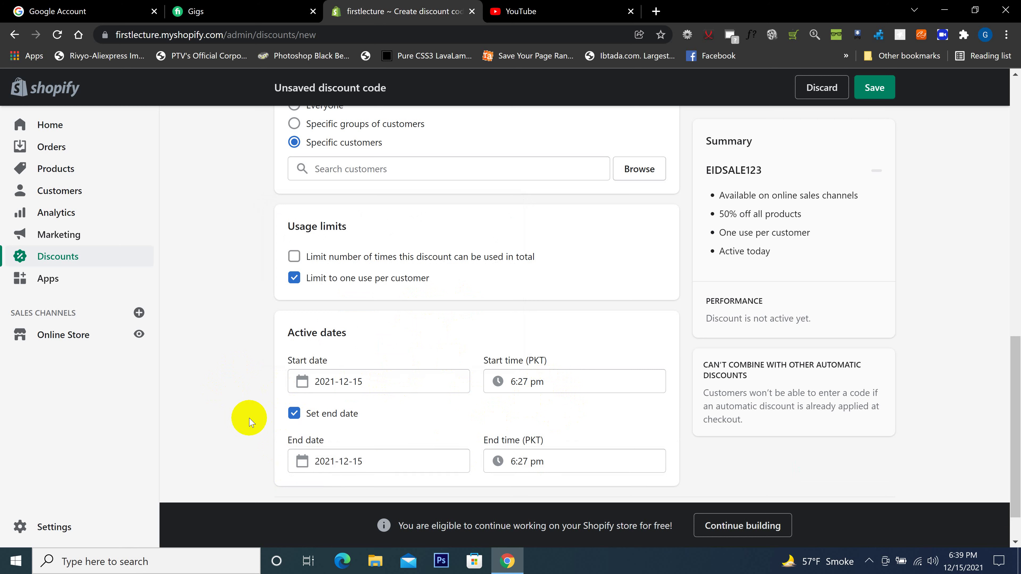
pyautogui.scroll(-1, 217, 417)
pyautogui.click(370, 415)
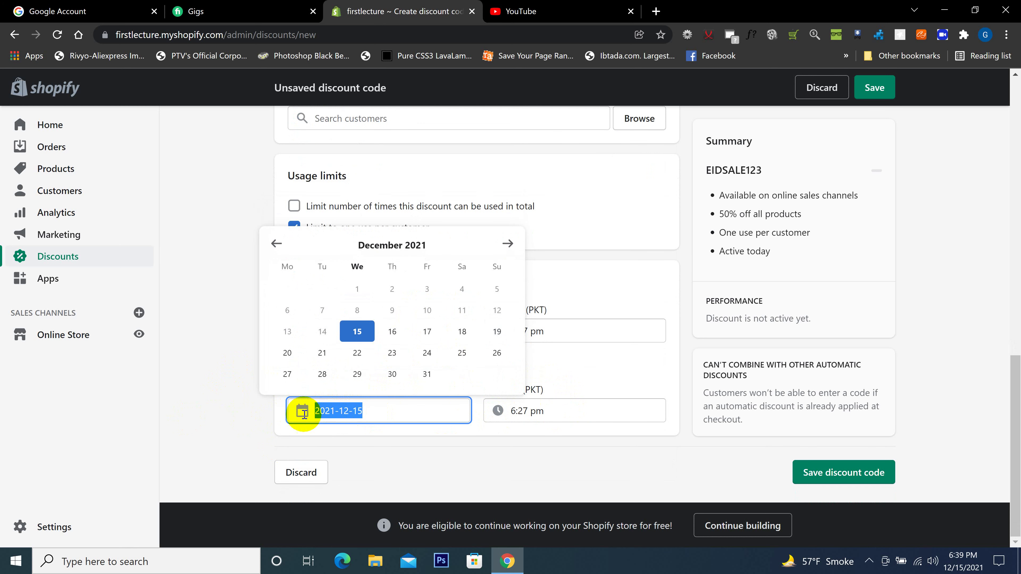
pyautogui.click(512, 423)
pyautogui.click(474, 444)
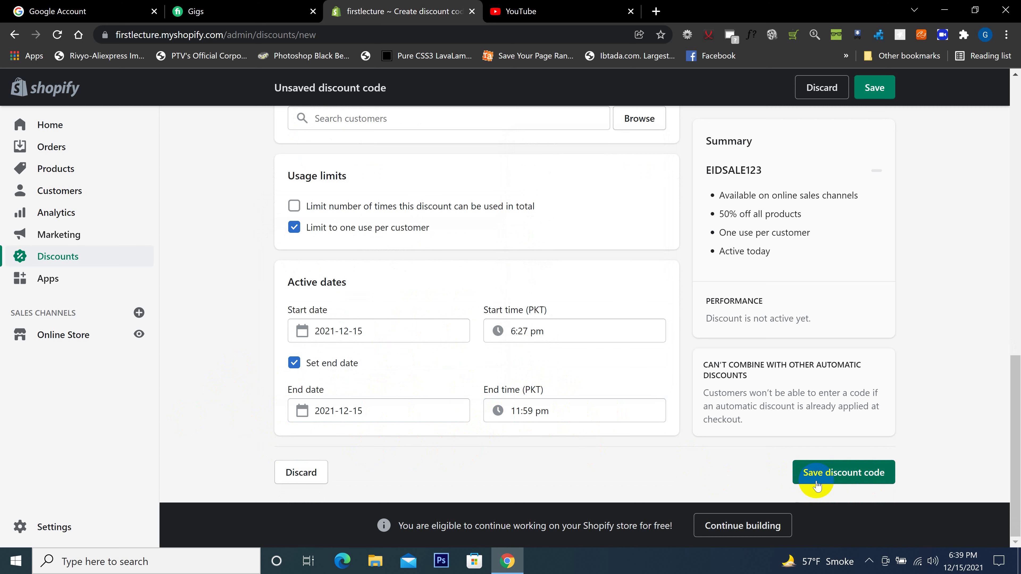
# Step: Try to save the discount code, reviewing its eligibility, usage limit and date settings
pyautogui.click(846, 479)
pyautogui.scroll(15, 417, 388)
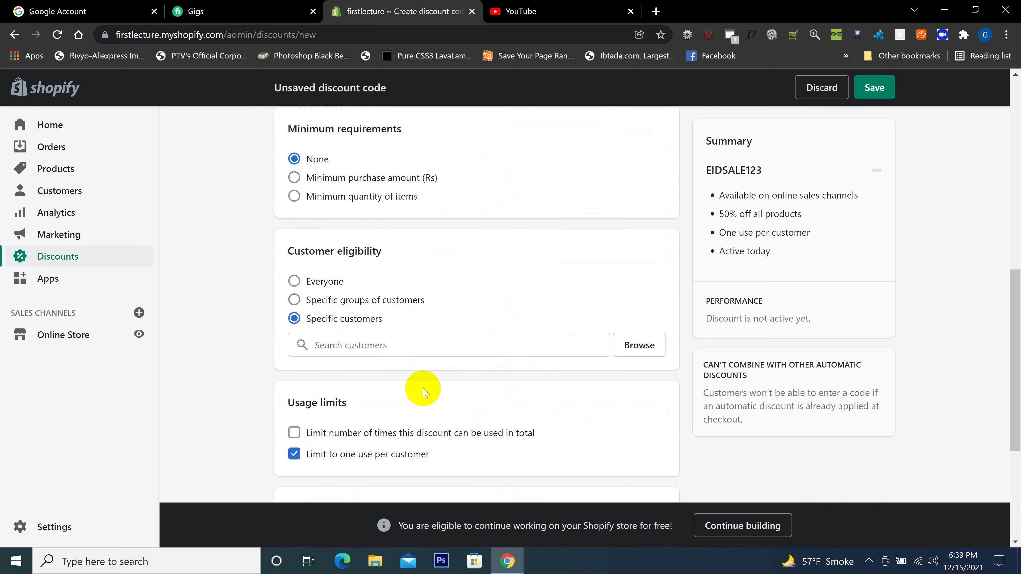
pyautogui.scroll(-15, 537, 380)
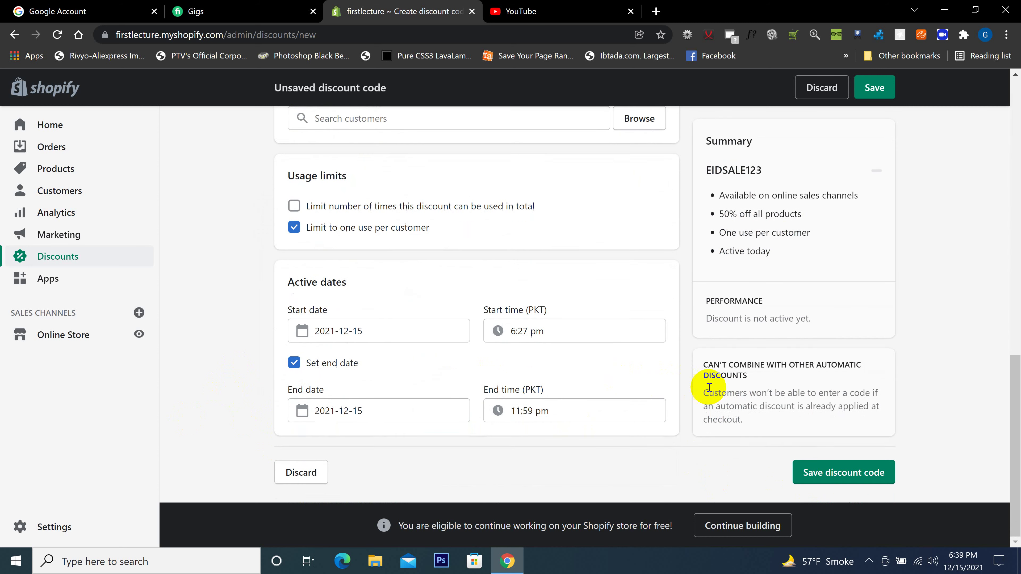
pyautogui.click(825, 473)
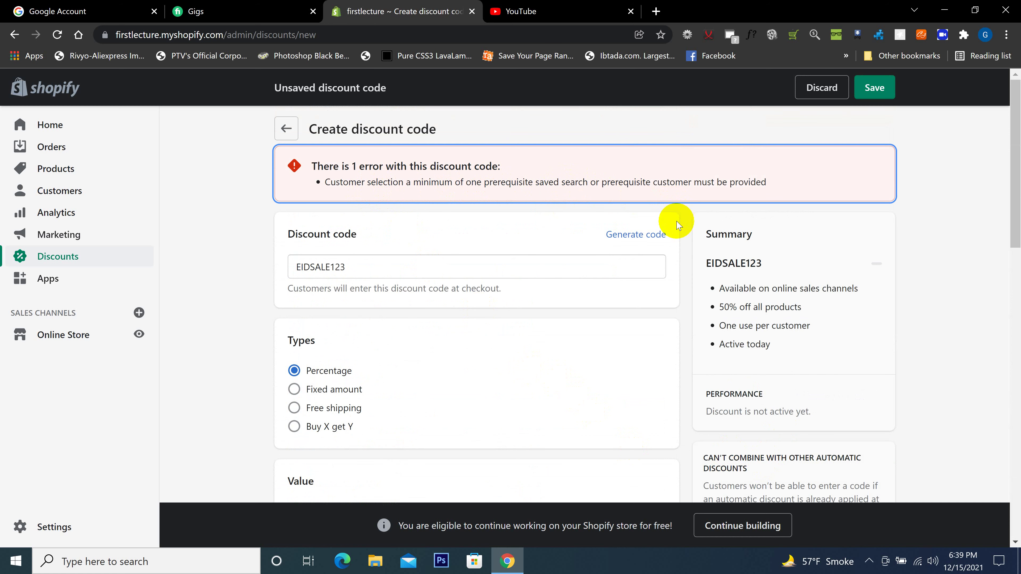
# Step: Set the customer eligibility to Everyone and save the discount code
pyautogui.scroll(-12, 672, 287)
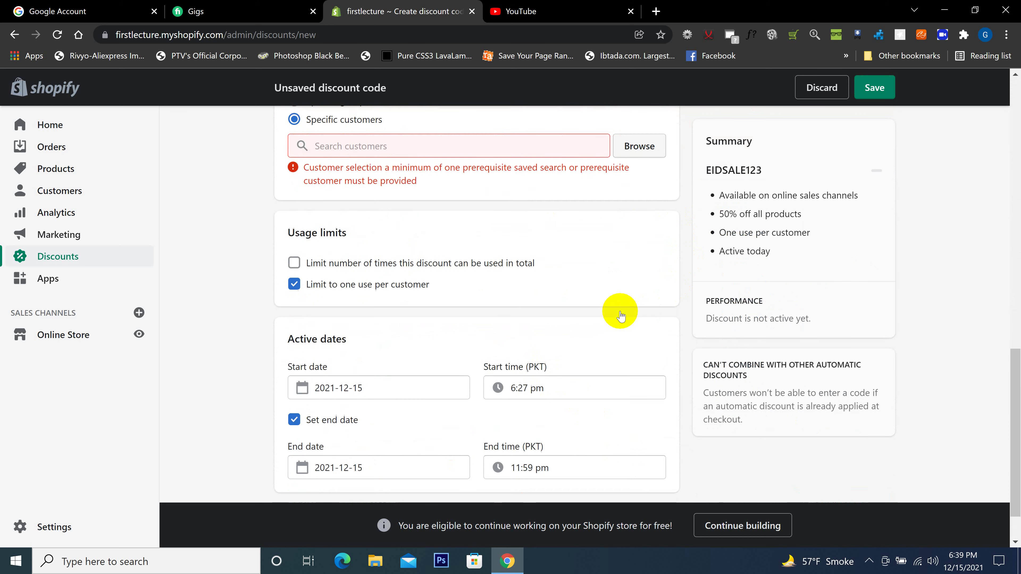
pyautogui.scroll(2, 621, 316)
pyautogui.moveTo(390, 223); pyautogui.dragTo(317, 224)
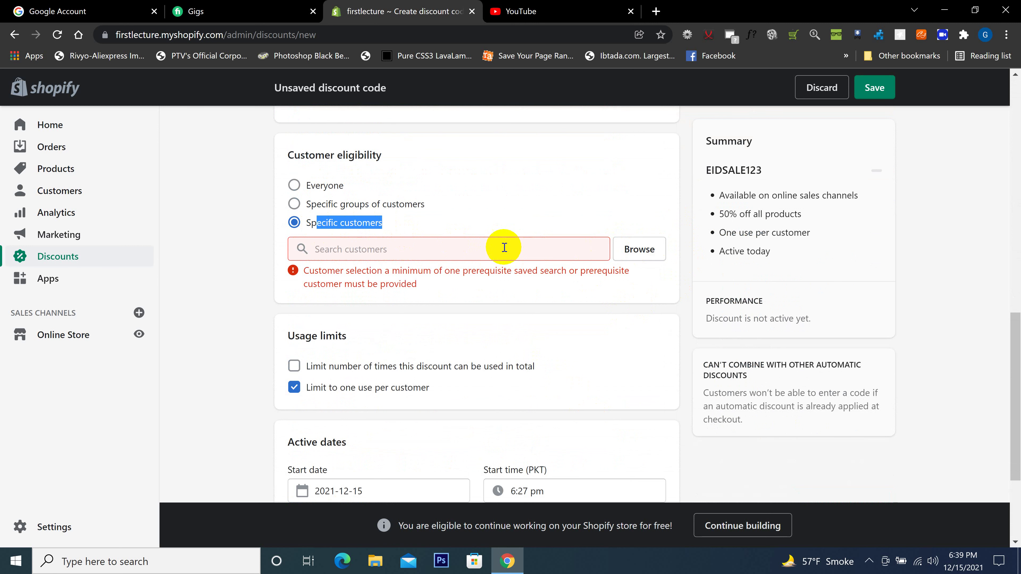
pyautogui.click(294, 186)
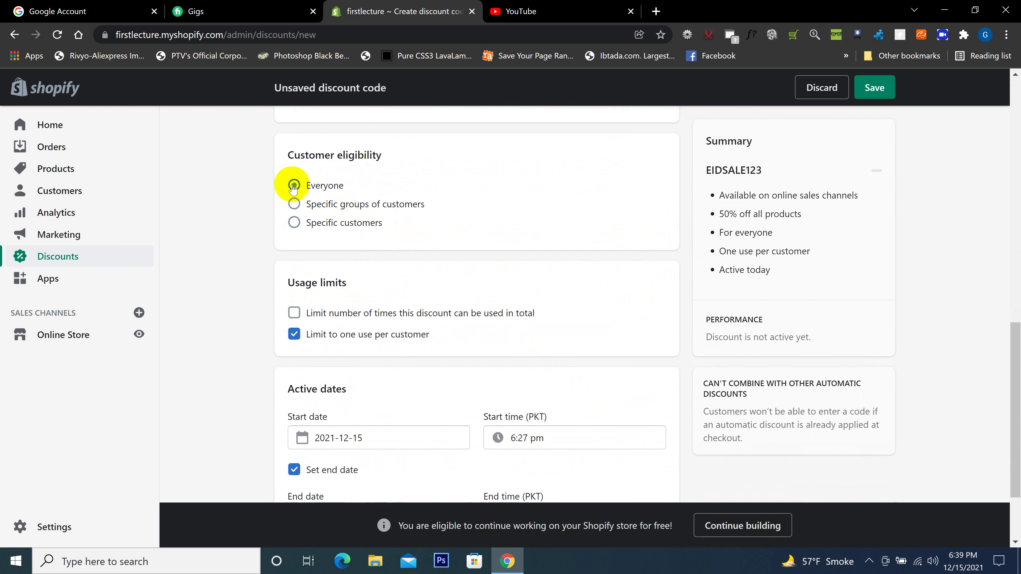
pyautogui.scroll(-4, 557, 268)
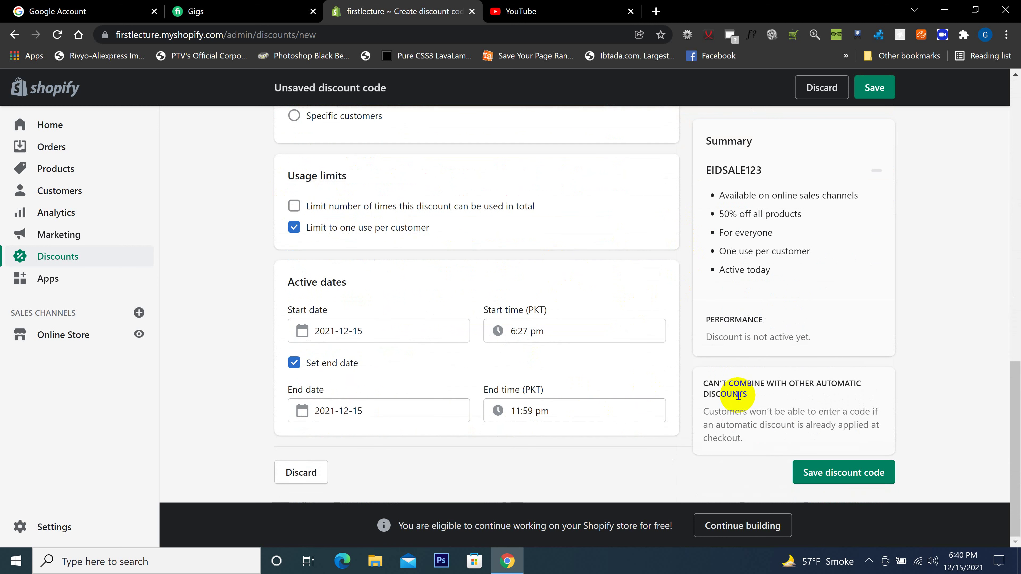
pyautogui.click(845, 472)
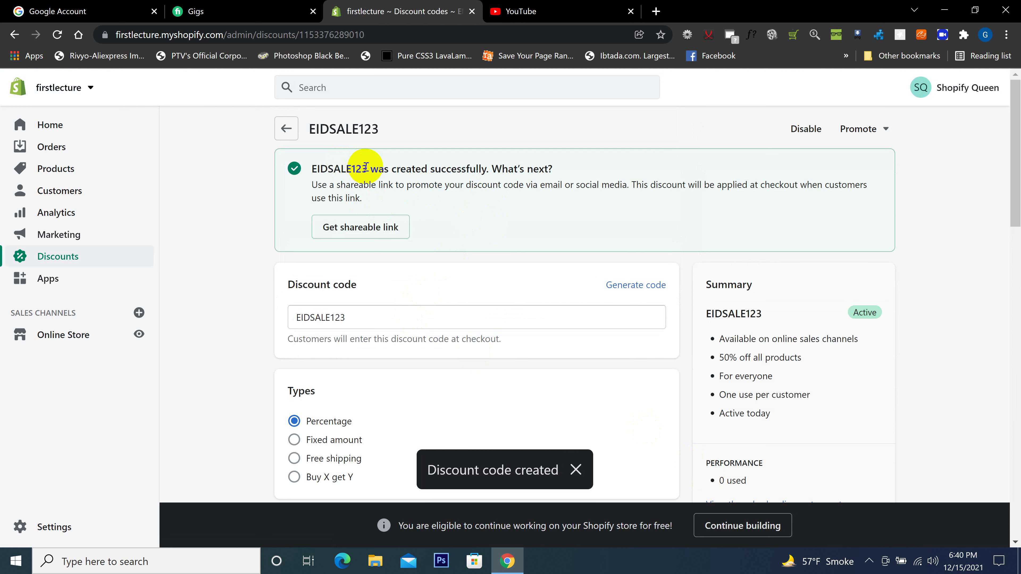
pyautogui.moveTo(367, 169); pyautogui.dragTo(313, 168)
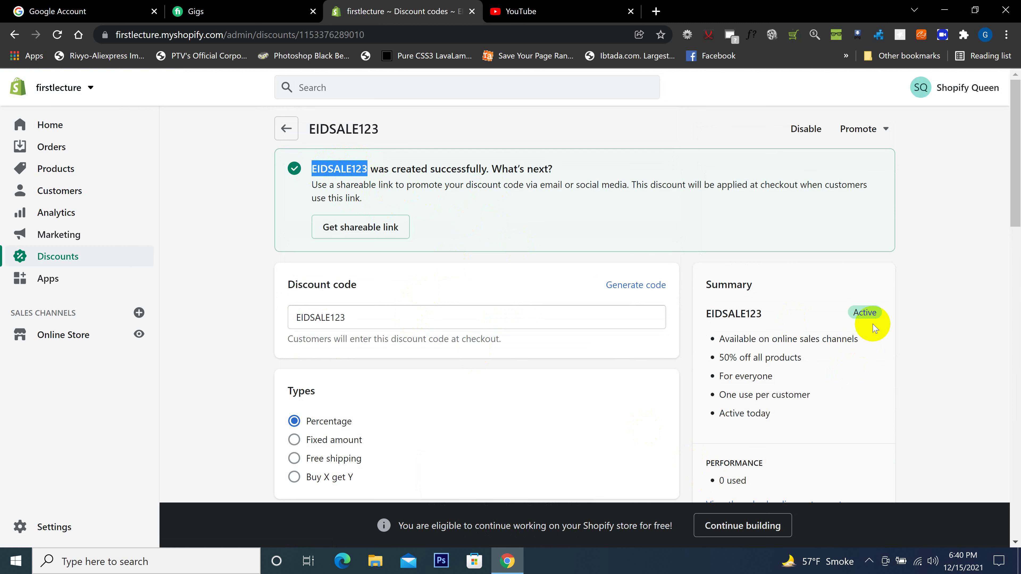
pyautogui.moveTo(850, 308); pyautogui.dragTo(879, 308)
pyautogui.click(932, 304)
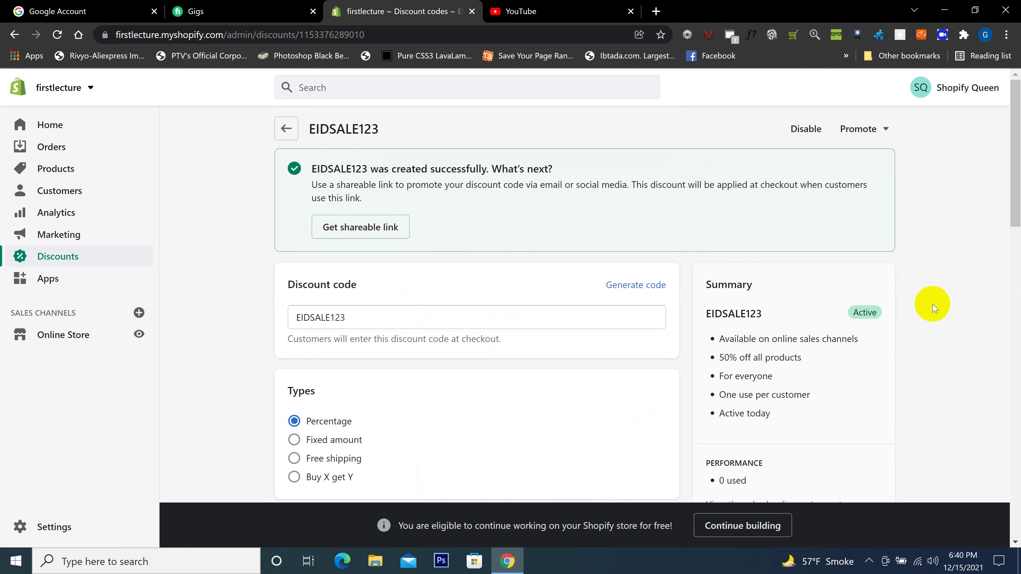
# Step: View the online store, add the small black Half Sleeve T-Shirt to the cart, and try to check out
pyautogui.click(139, 336)
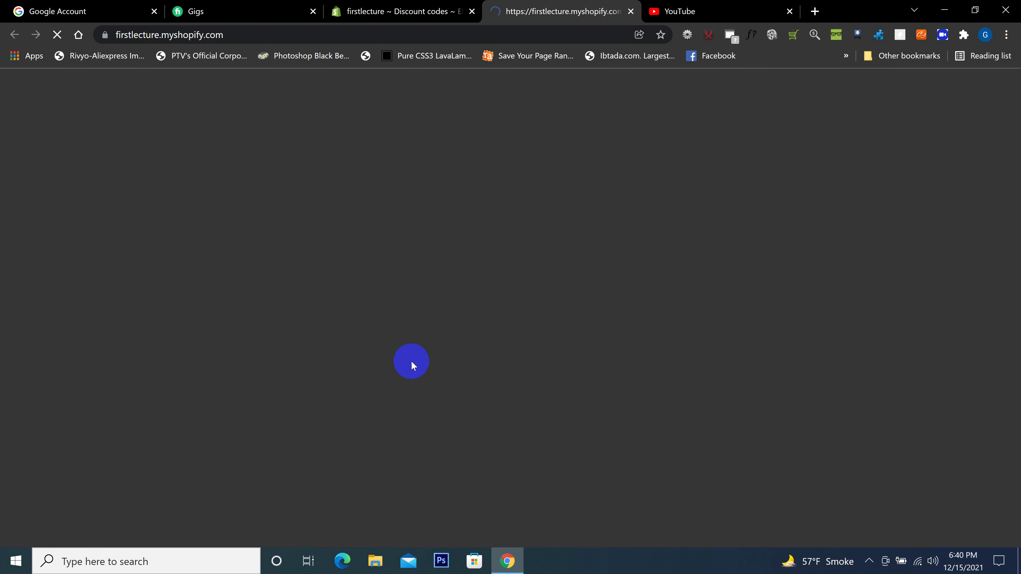
pyautogui.scroll(-10, 413, 334)
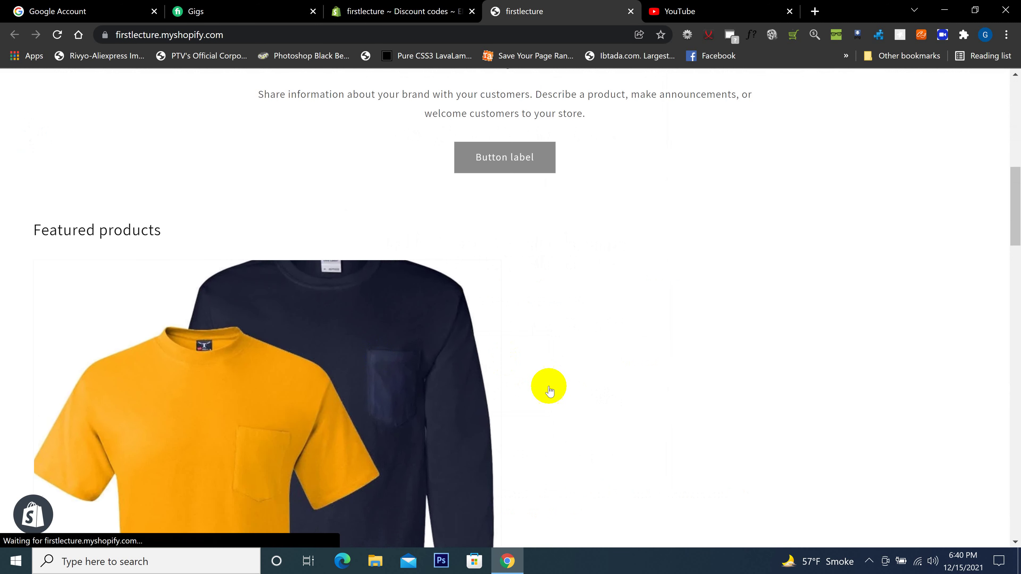
pyautogui.click(334, 389)
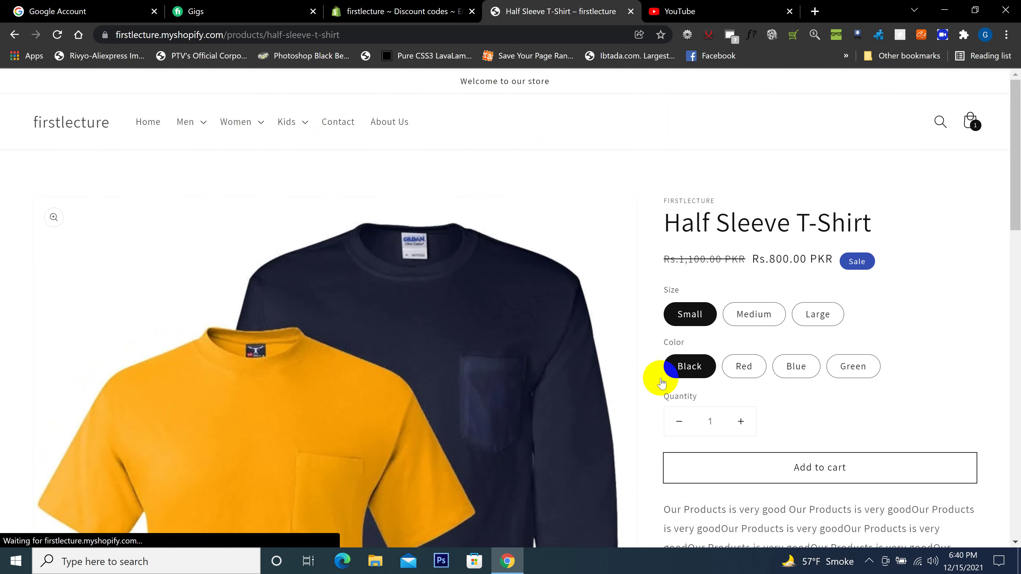
pyautogui.scroll(-3, 901, 383)
pyautogui.click(841, 361)
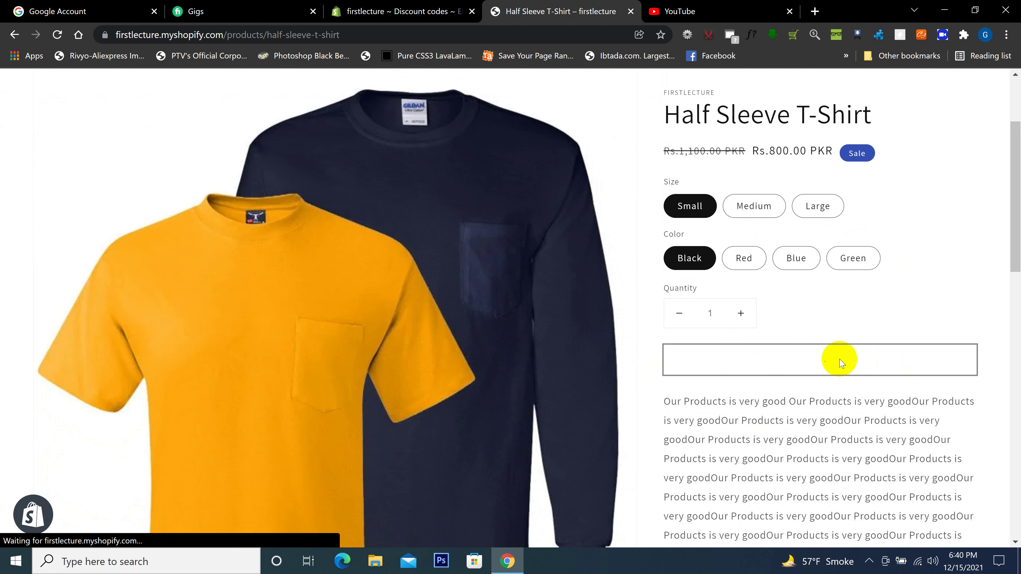
pyautogui.click(901, 311)
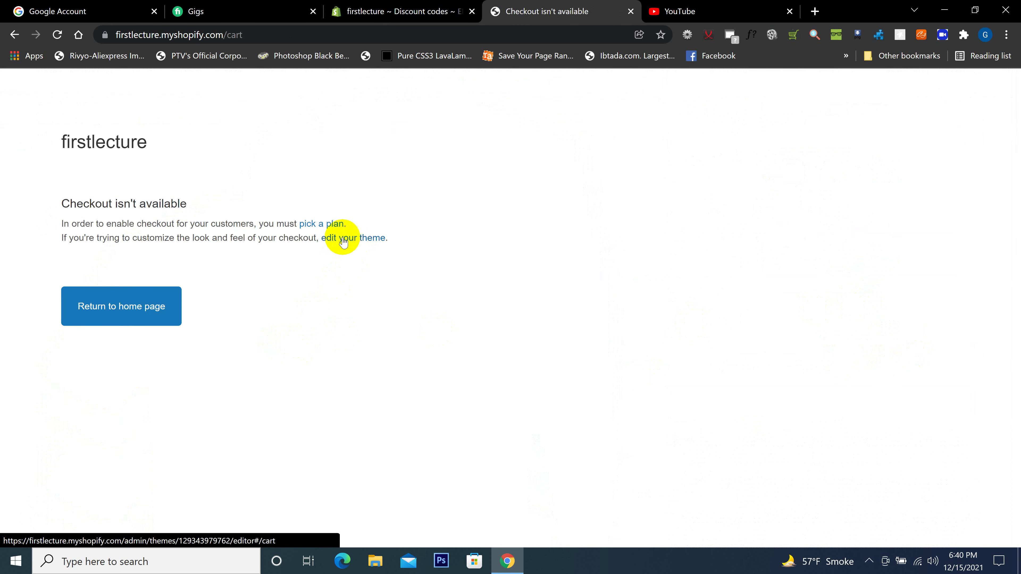
# Step: Read the checkout page's notice on what is required to enable checkout for customers
pyautogui.moveTo(59, 219); pyautogui.dragTo(275, 222)
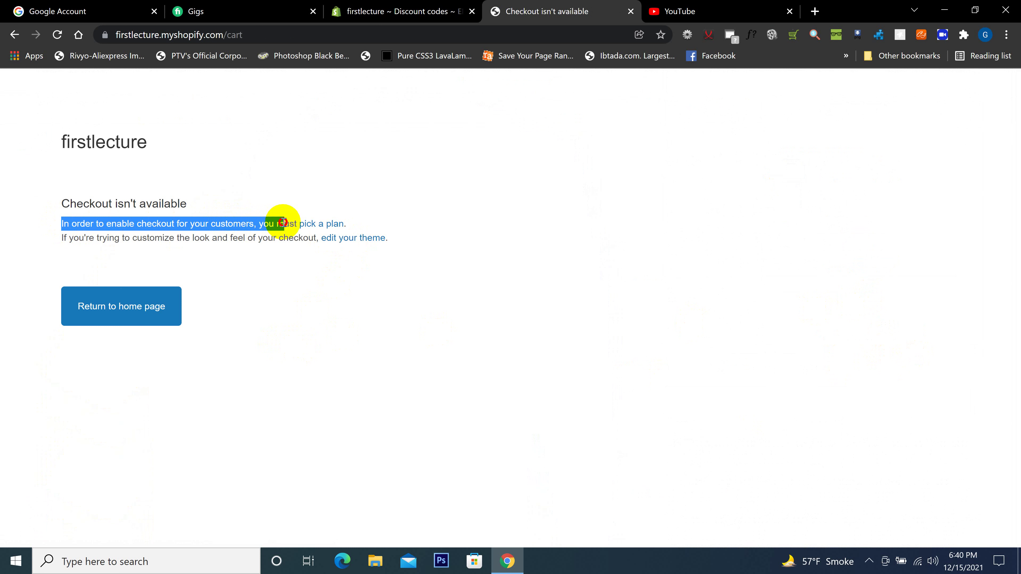
pyautogui.moveTo(351, 222); pyautogui.dragTo(307, 222)
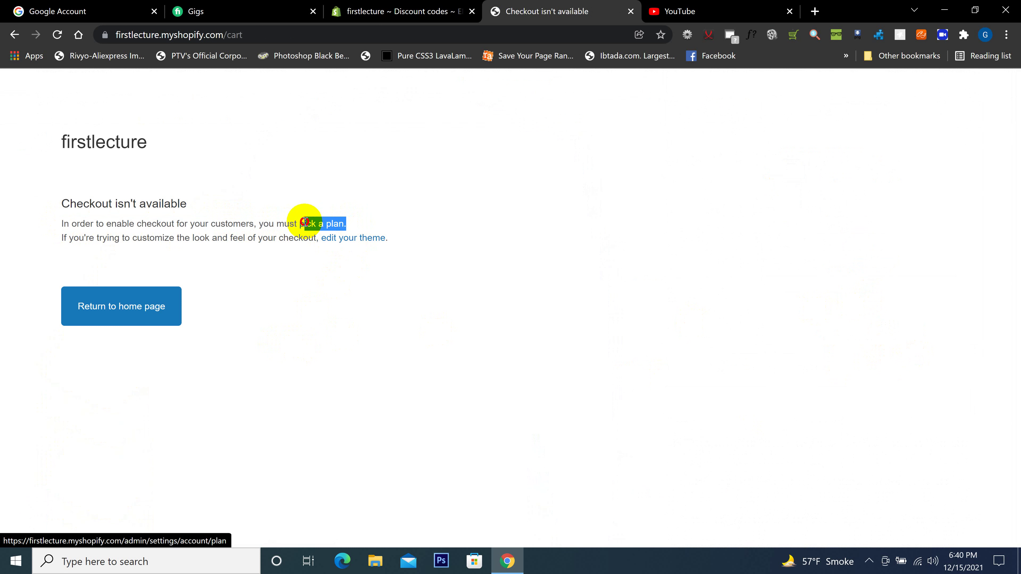
pyautogui.click(382, 299)
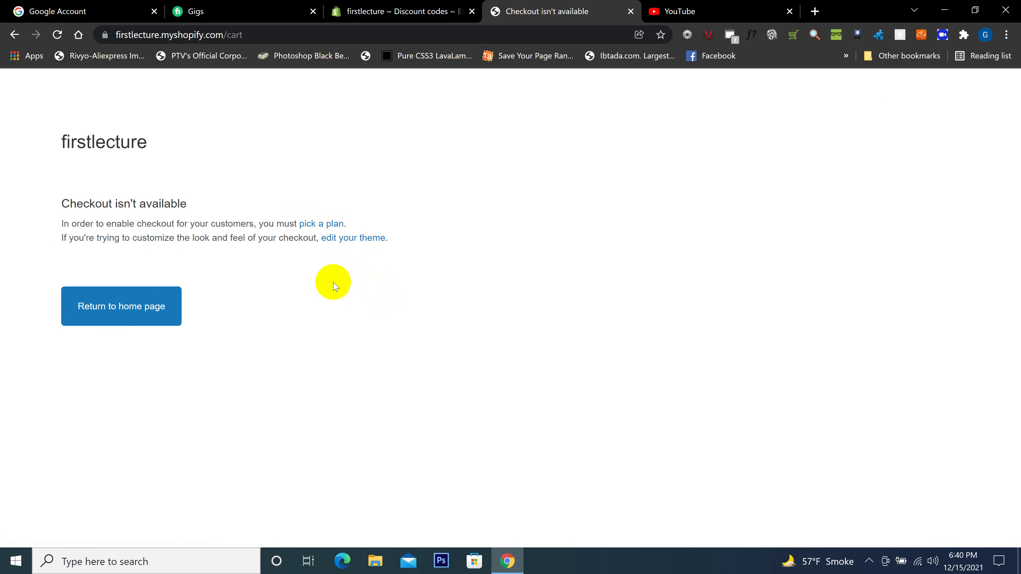
pyautogui.moveTo(60, 222); pyautogui.dragTo(422, 208)
pyautogui.click(482, 210)
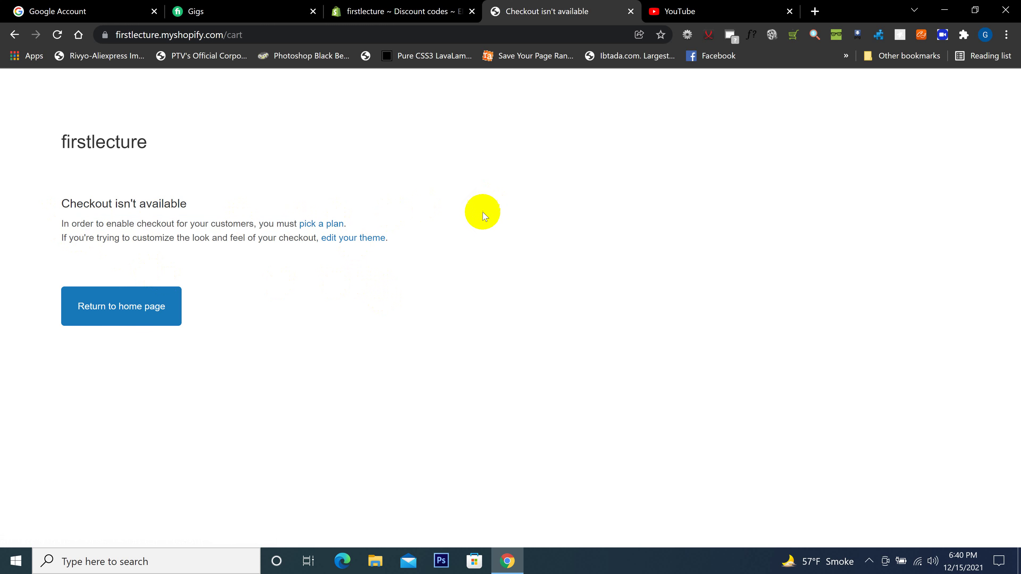
pyautogui.moveTo(61, 222); pyautogui.dragTo(273, 221)
pyautogui.click(439, 193)
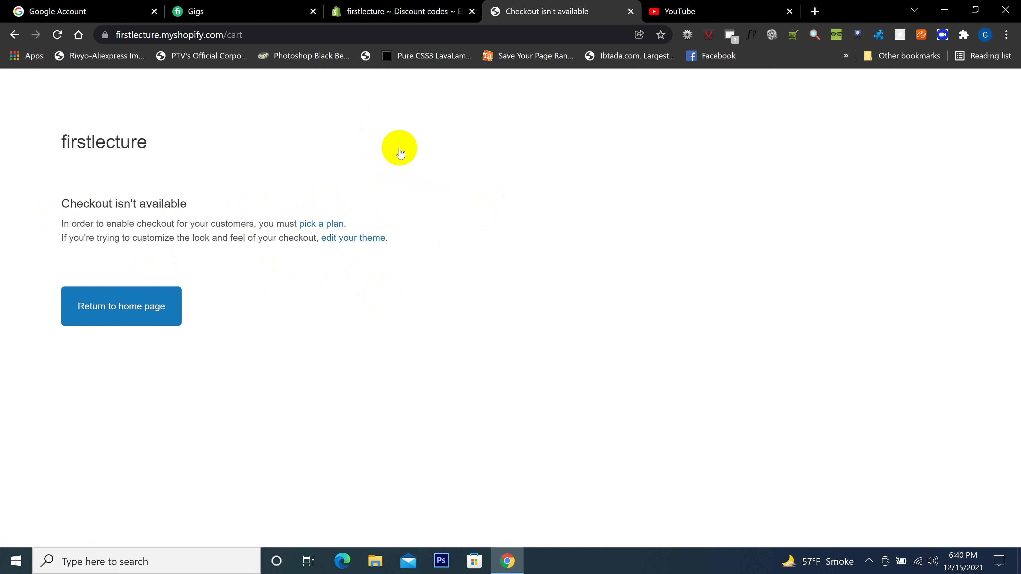
# Step: Return to the store admin's Discounts page and view the automatic discounts
pyautogui.click(405, 12)
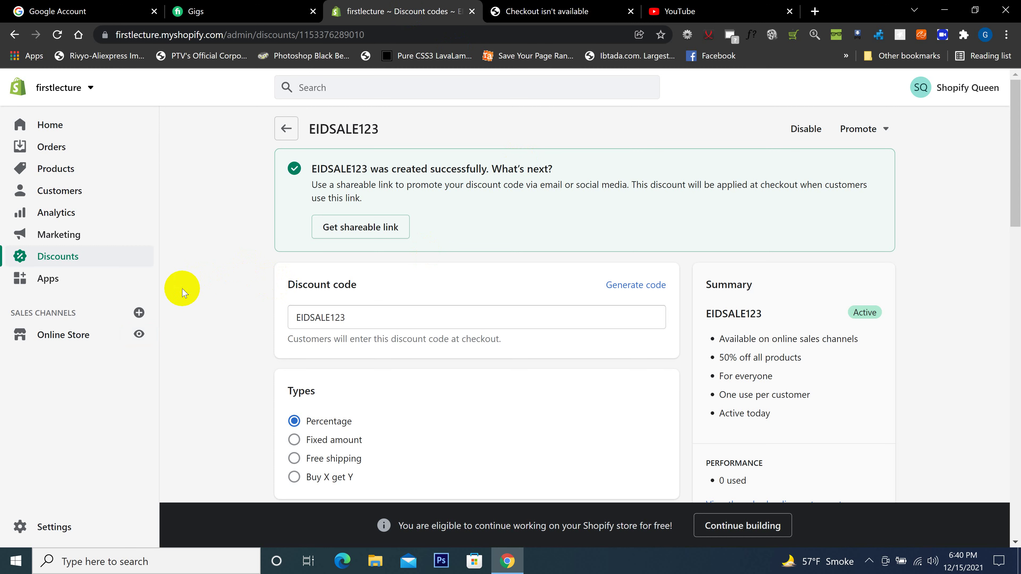
pyautogui.click(72, 259)
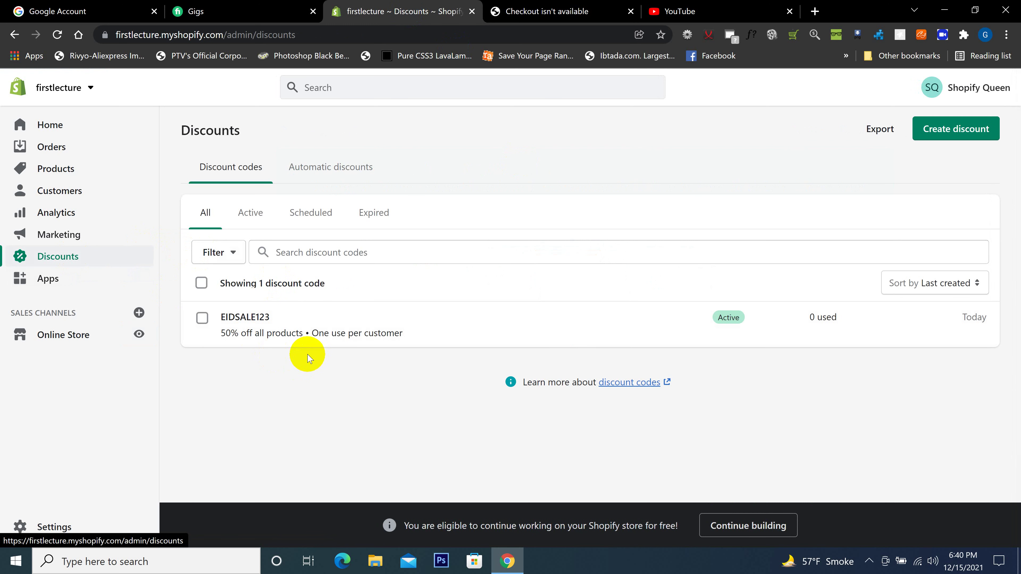
pyautogui.click(307, 177)
pyautogui.scroll(-2, 402, 297)
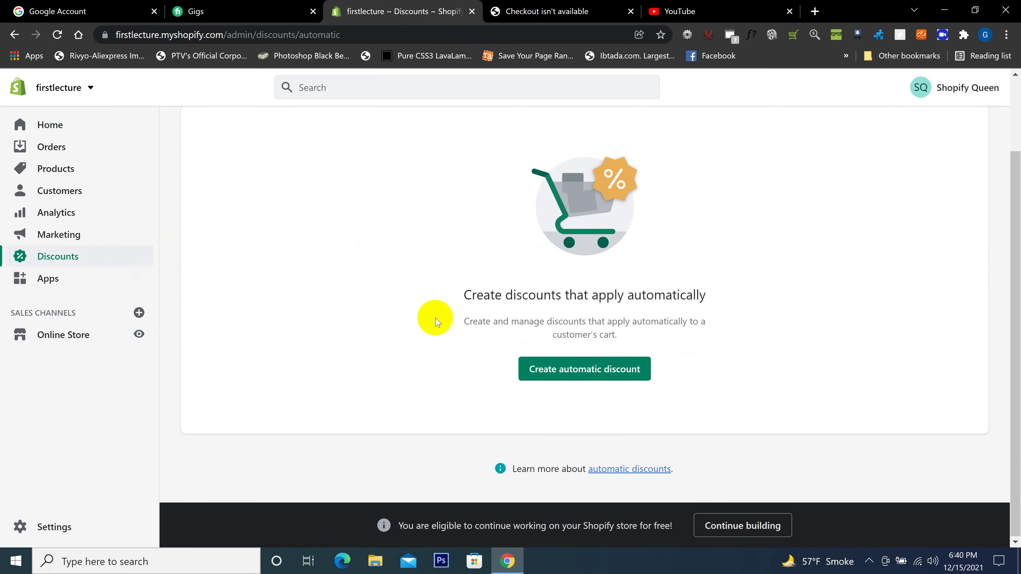
# Step: Look through the form for a new automatic discount, leave it without saving, and return to the discount codes list
pyautogui.click(589, 368)
pyautogui.scroll(-5, 389, 273)
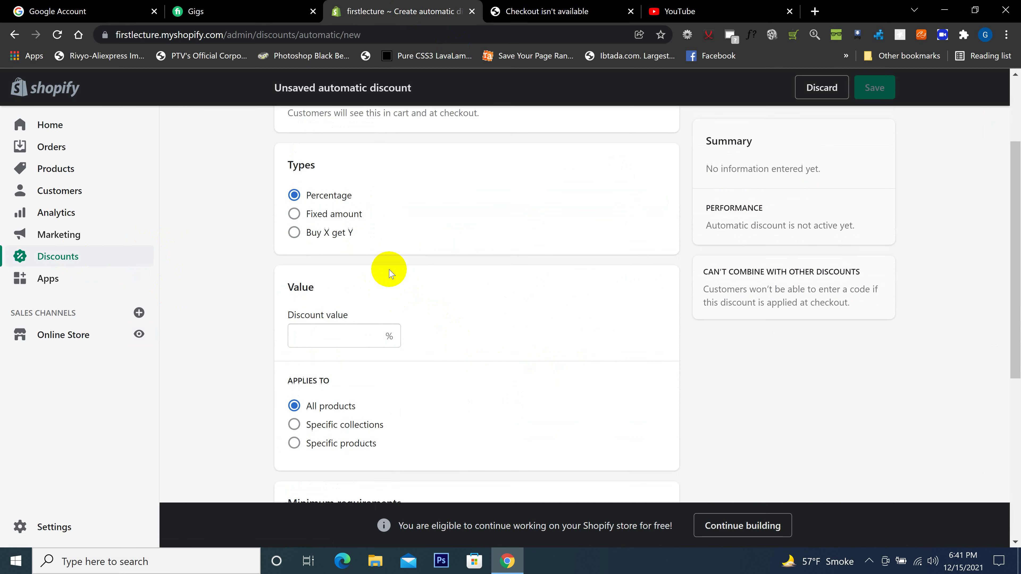
pyautogui.scroll(-6, 388, 274)
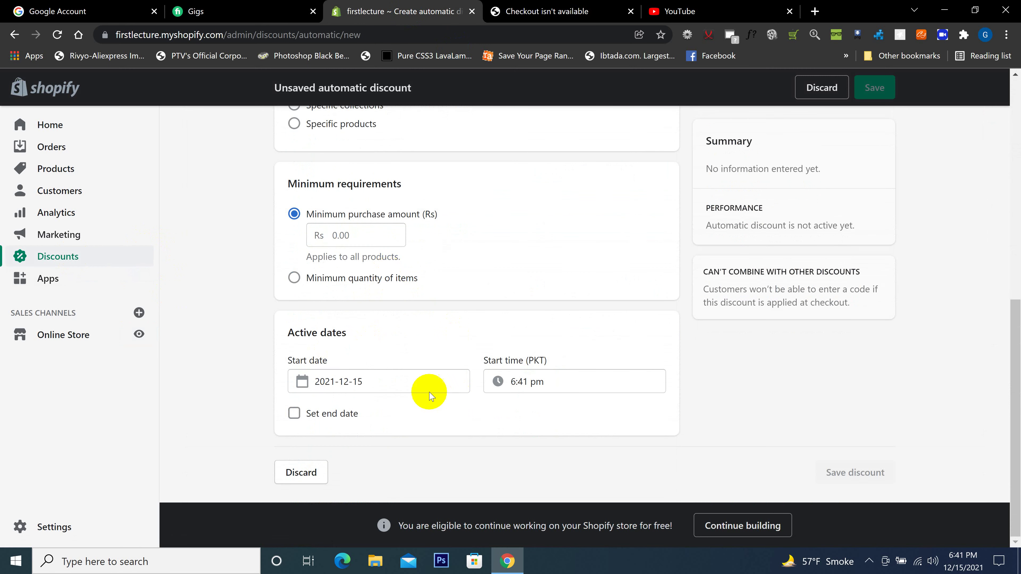
pyautogui.scroll(5, 402, 370)
pyautogui.scroll(5, 377, 351)
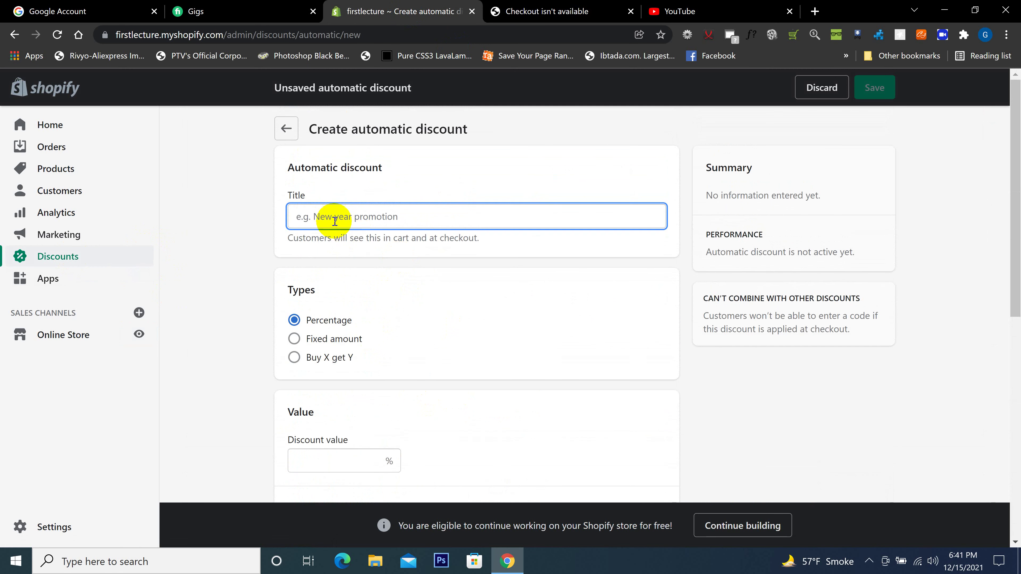
pyautogui.click(287, 128)
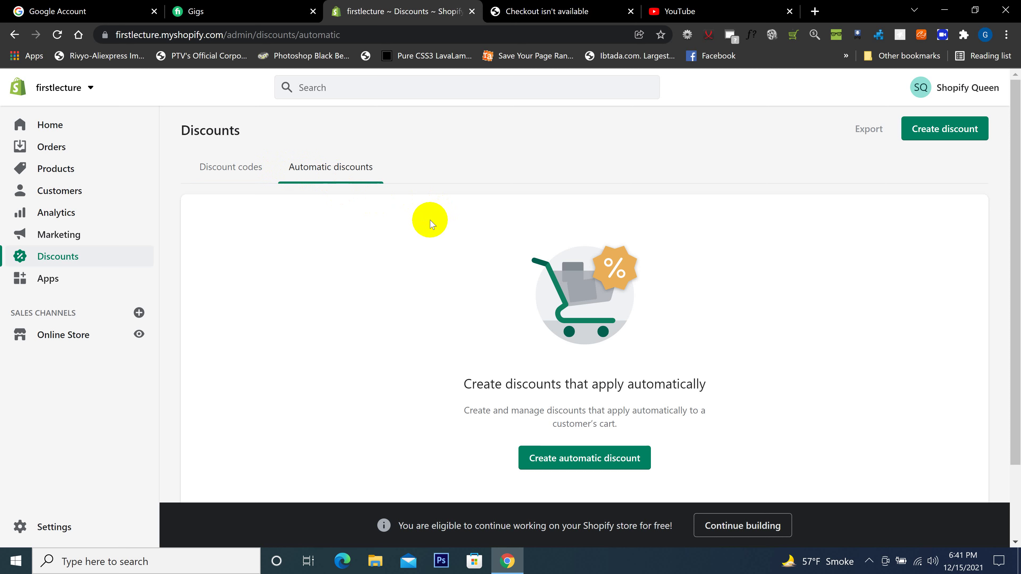
pyautogui.click(233, 174)
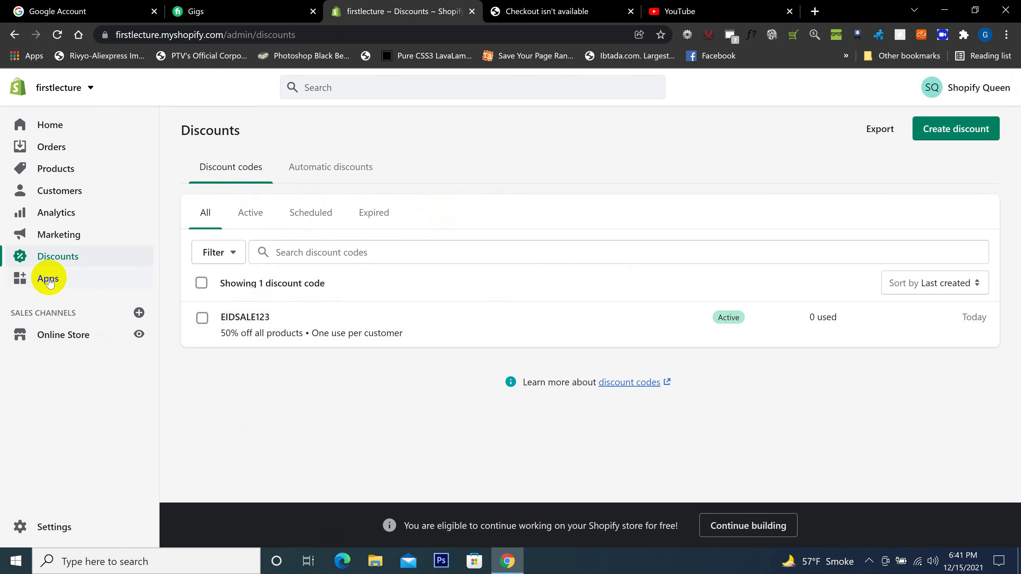
# Step: Go from the store's Apps page to the Shopify App Store and search for "timer"
pyautogui.click(42, 281)
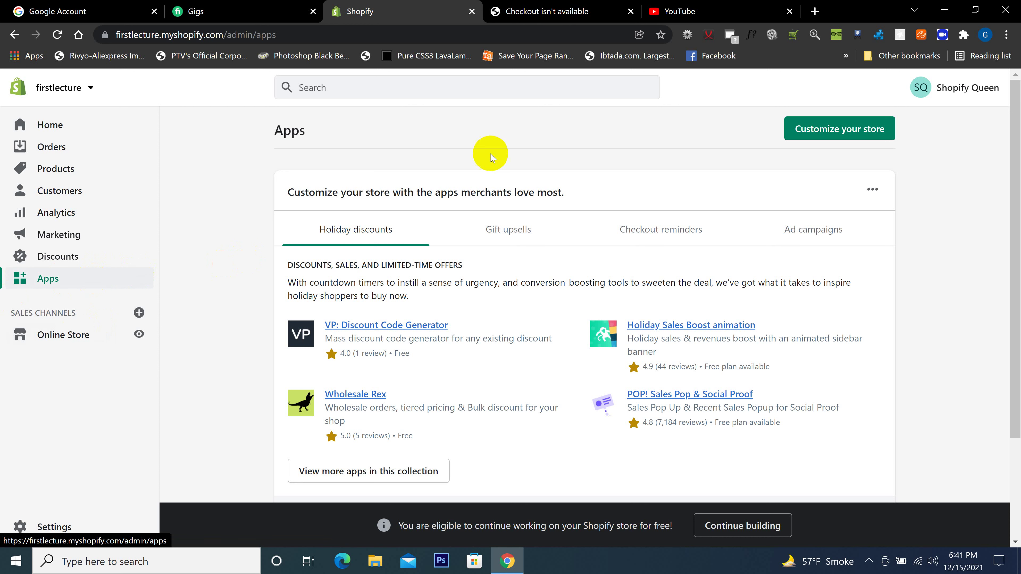
pyautogui.click(810, 132)
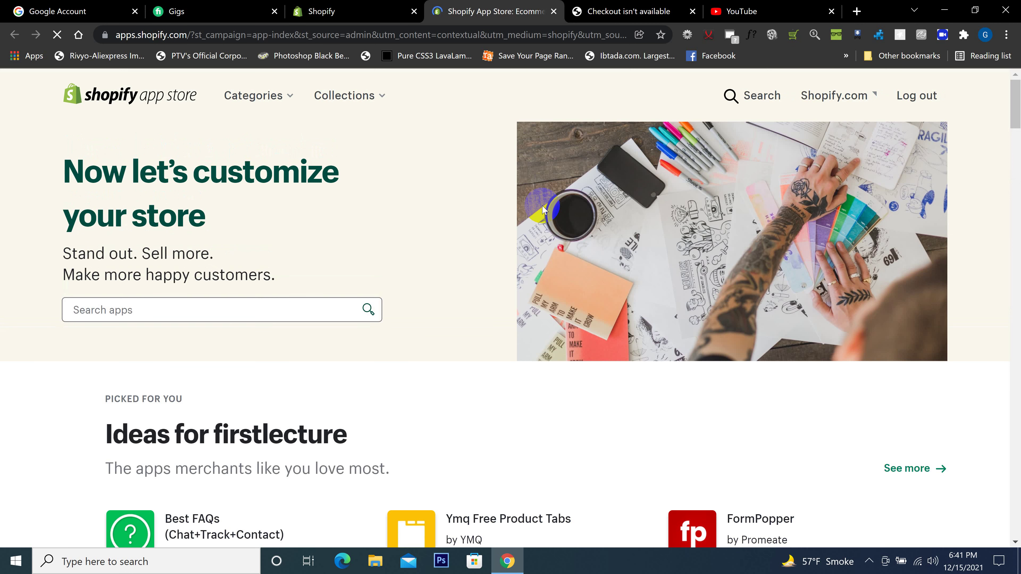
pyautogui.click(254, 313)
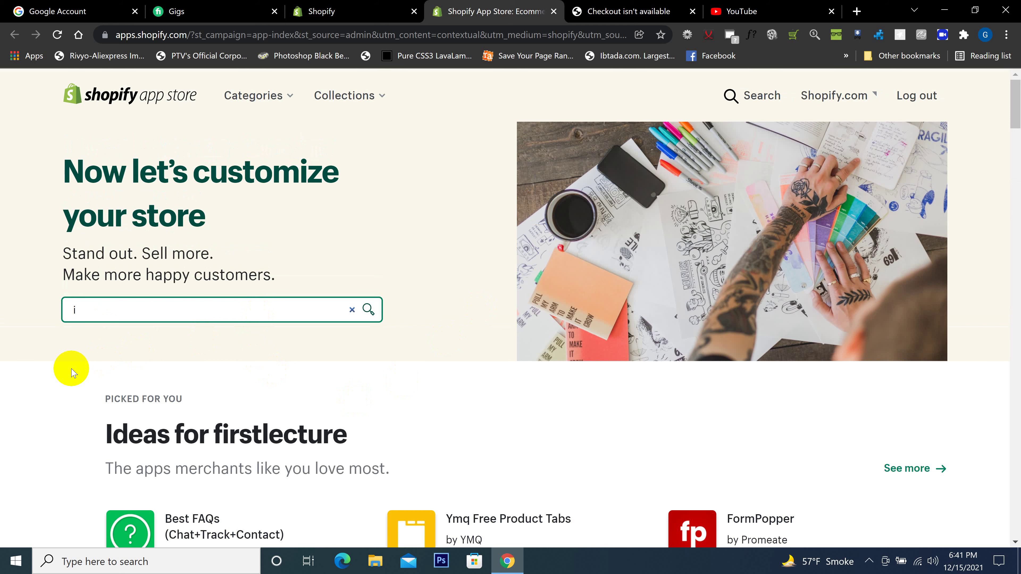
pyautogui.write('imer')
pyautogui.press('Return')
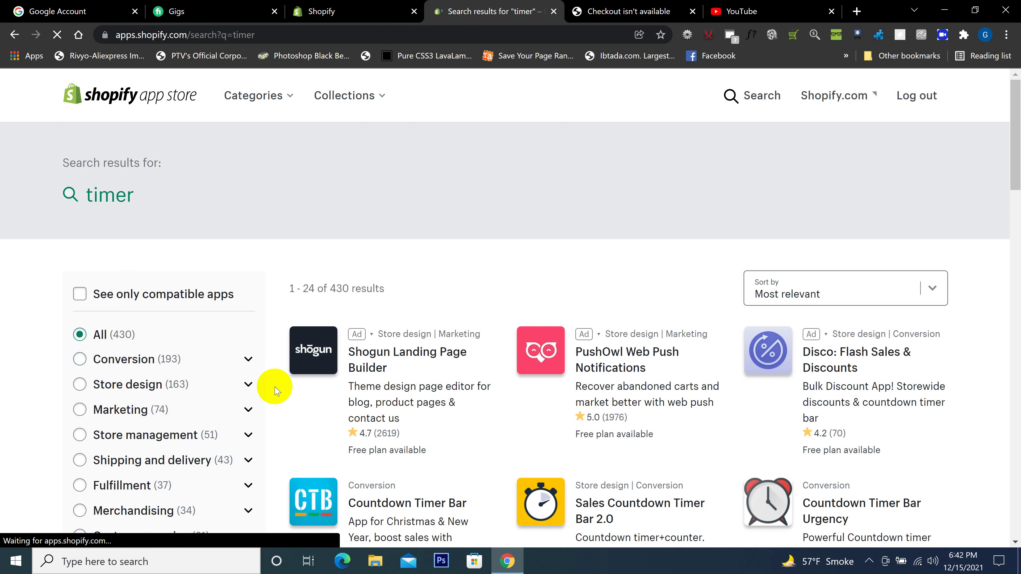
# Step: Open the Countdown Timer Bar app's listing from the results and check its reviews and plan availability
pyautogui.scroll(-3, 576, 385)
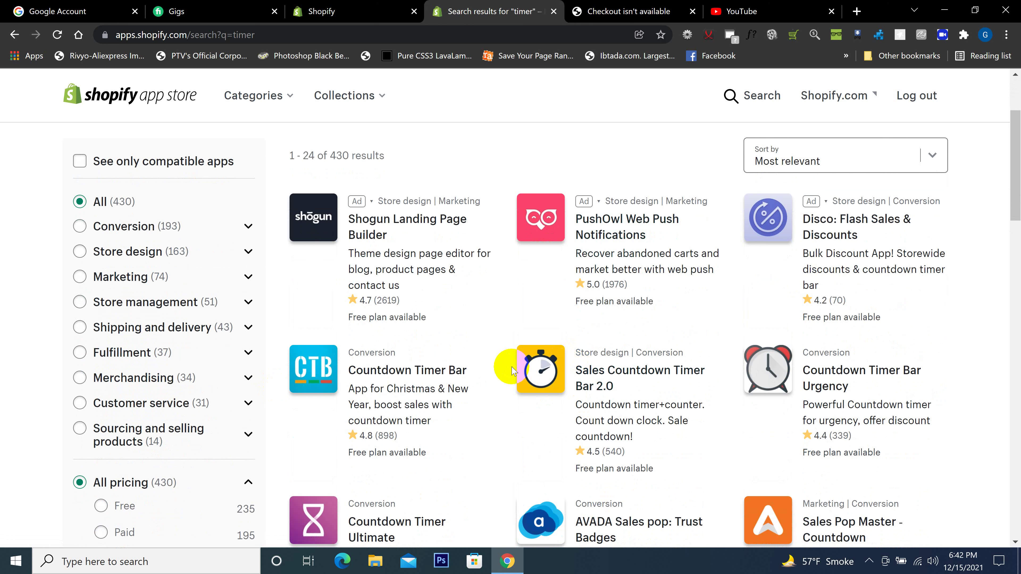
pyautogui.click(380, 379)
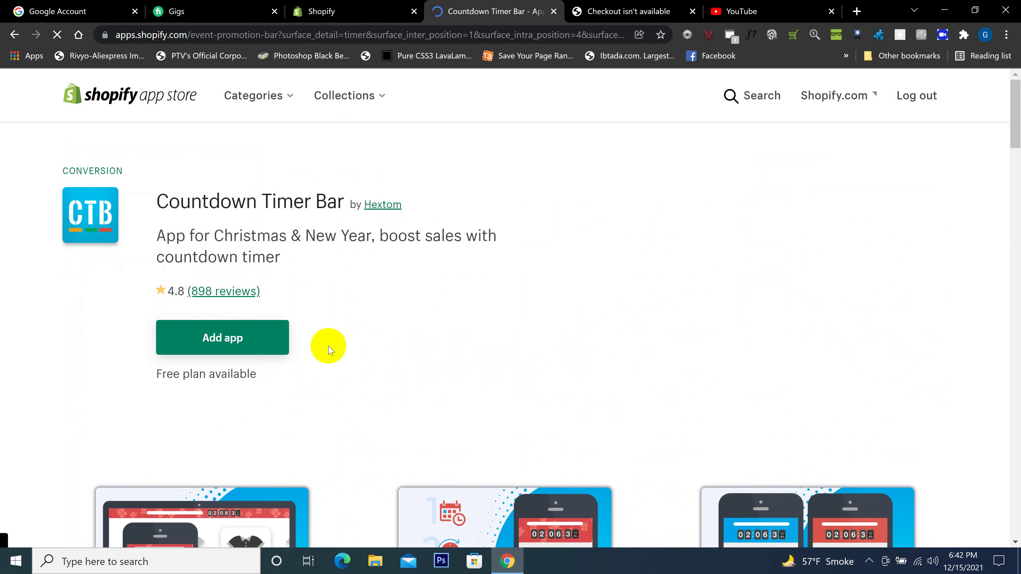
pyautogui.moveTo(261, 291); pyautogui.dragTo(186, 300)
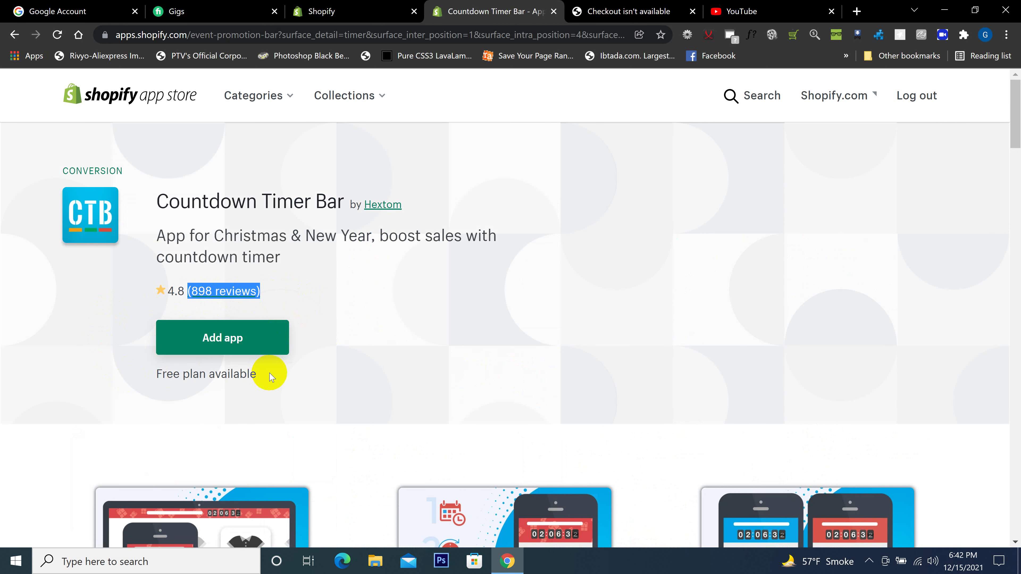
pyautogui.moveTo(269, 376); pyautogui.dragTo(153, 379)
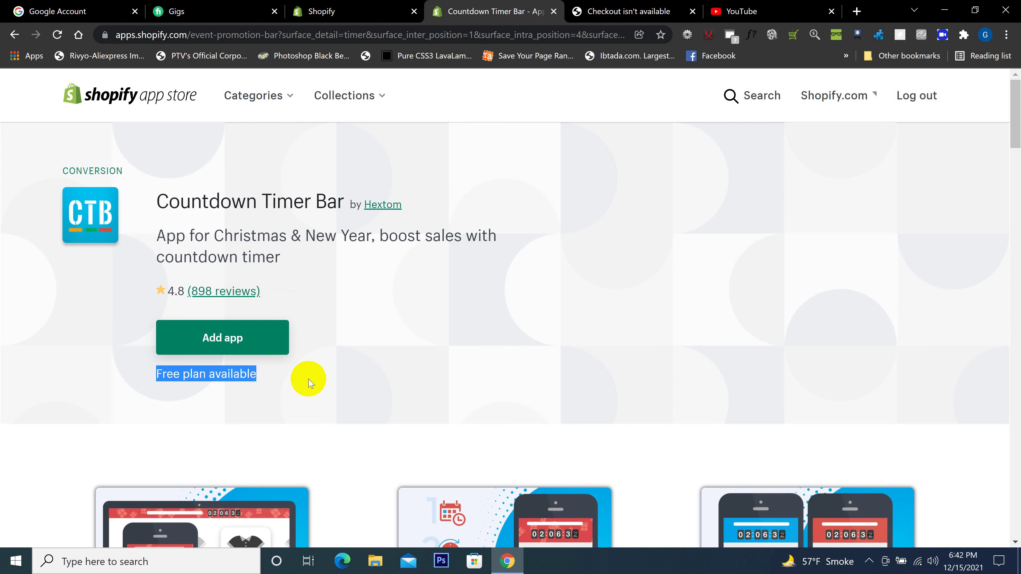
# Step: Add the Countdown Timer Bar app and approve its installation on the firstlecture store
pyautogui.click(230, 342)
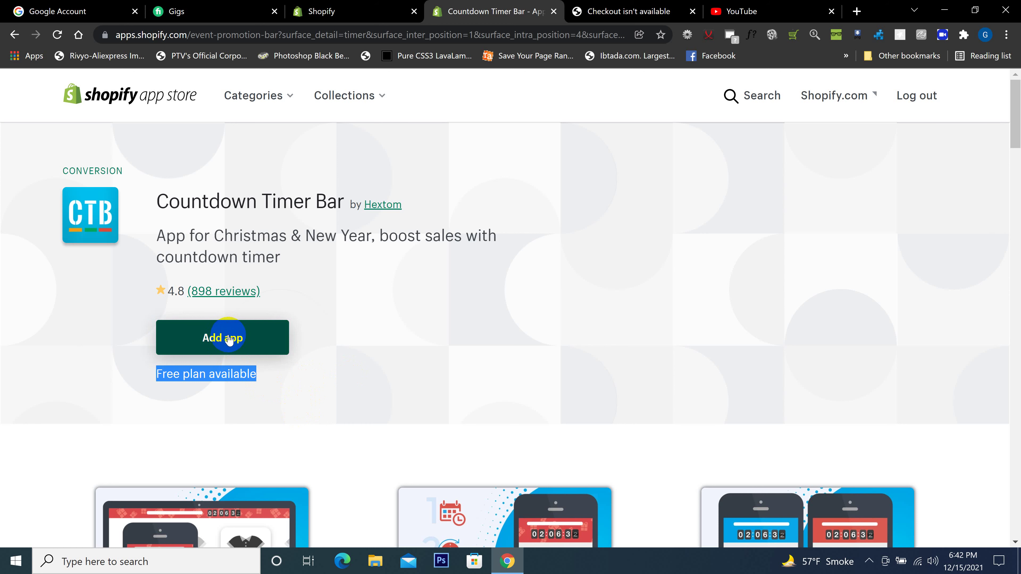
pyautogui.click(175, 345)
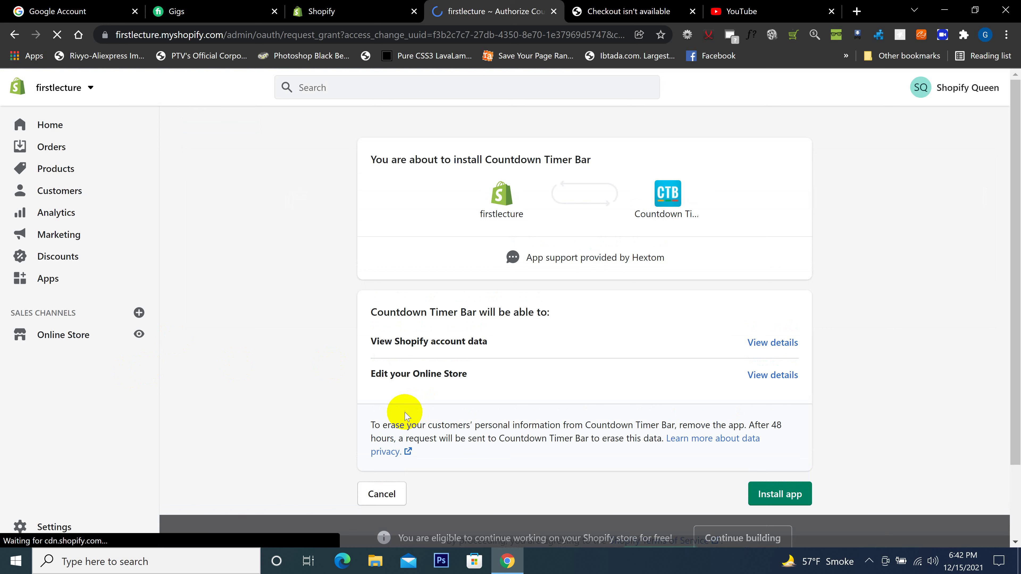
pyautogui.scroll(-2, 700, 354)
pyautogui.click(777, 411)
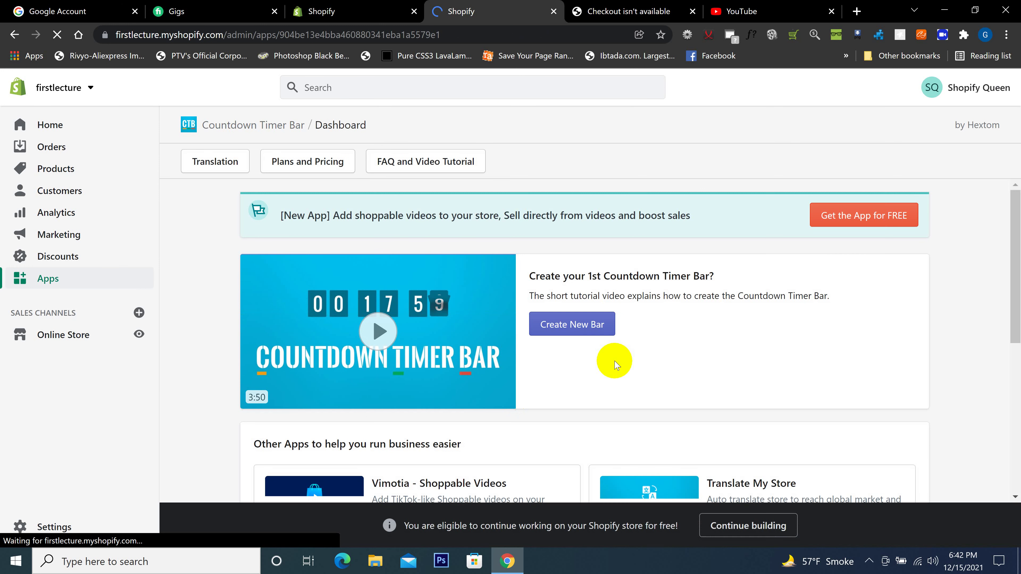
# Step: Start a new countdown timer bar based on the basic template Bold and Clear
pyautogui.scroll(-2, 581, 366)
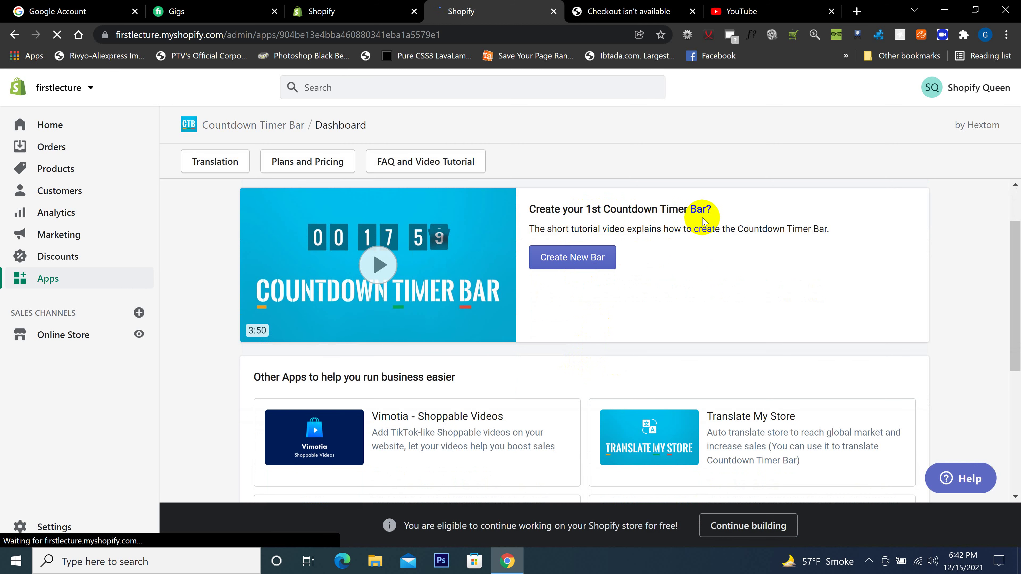
pyautogui.click(584, 258)
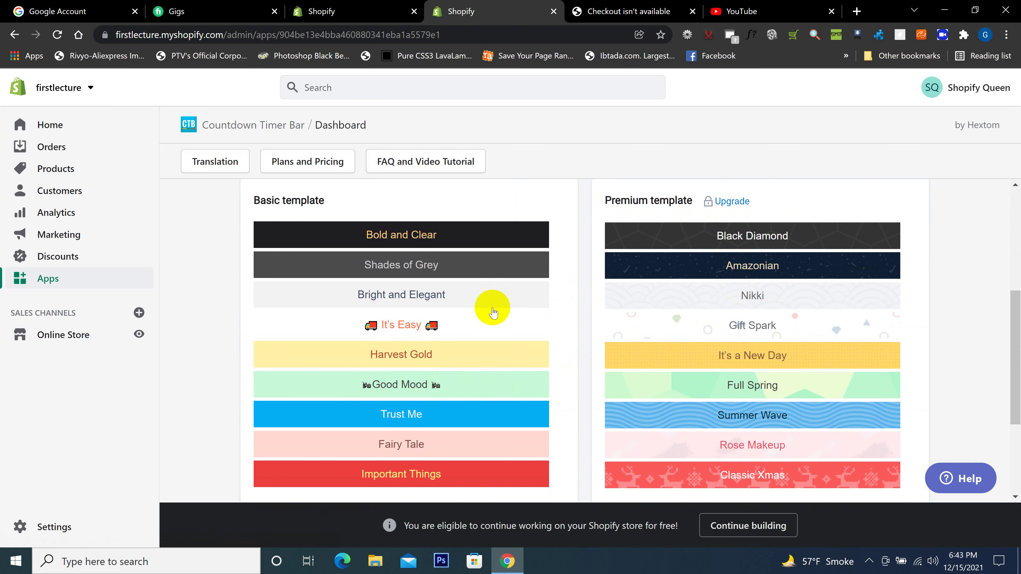
pyautogui.scroll(-2, 479, 330)
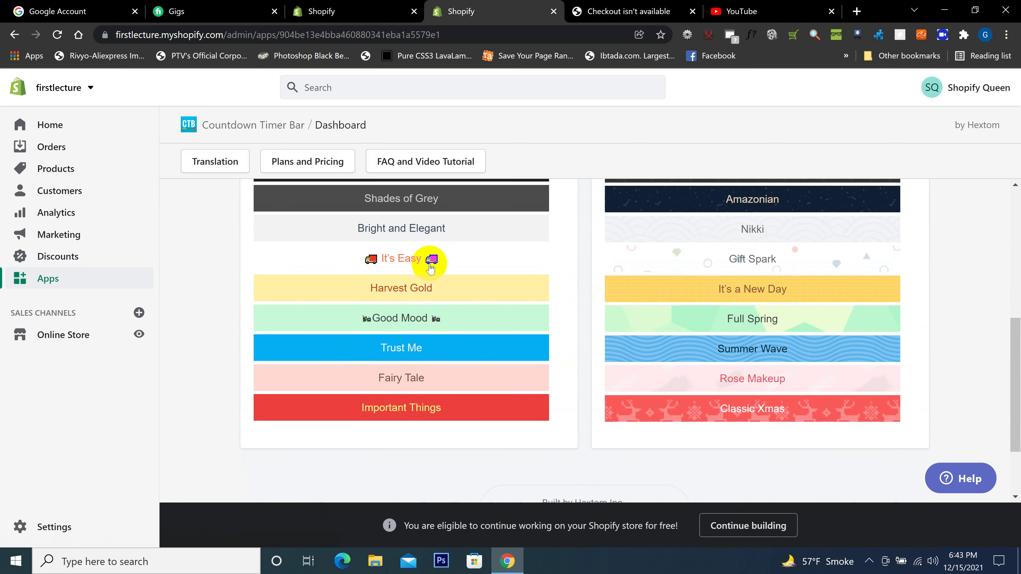
pyautogui.scroll(-2, 443, 273)
pyautogui.click(462, 285)
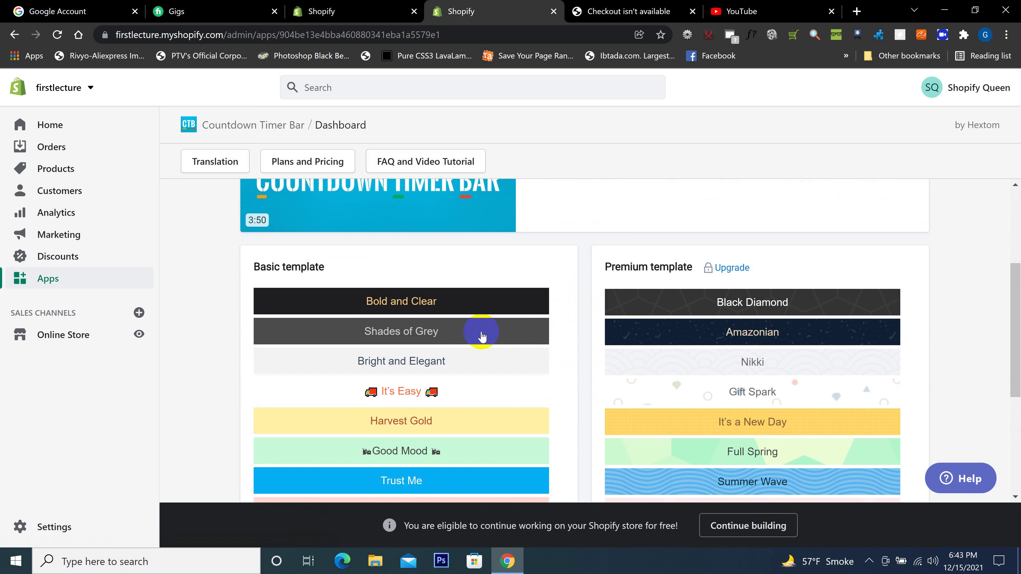
pyautogui.click(396, 312)
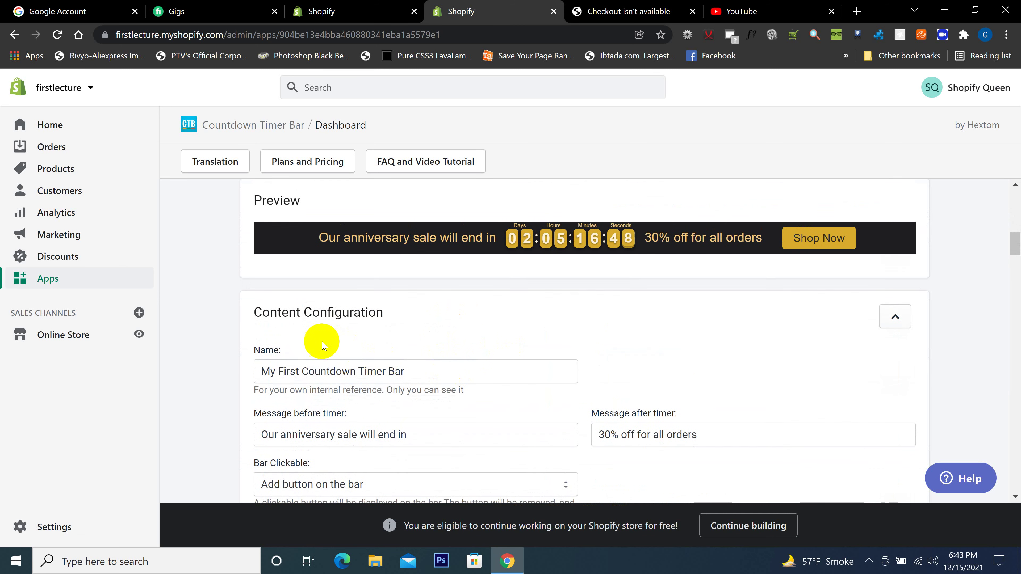
# Step: Shorten the new bar's internal name to "Countdown Timer Bar"
pyautogui.moveTo(427, 372); pyautogui.dragTo(212, 380)
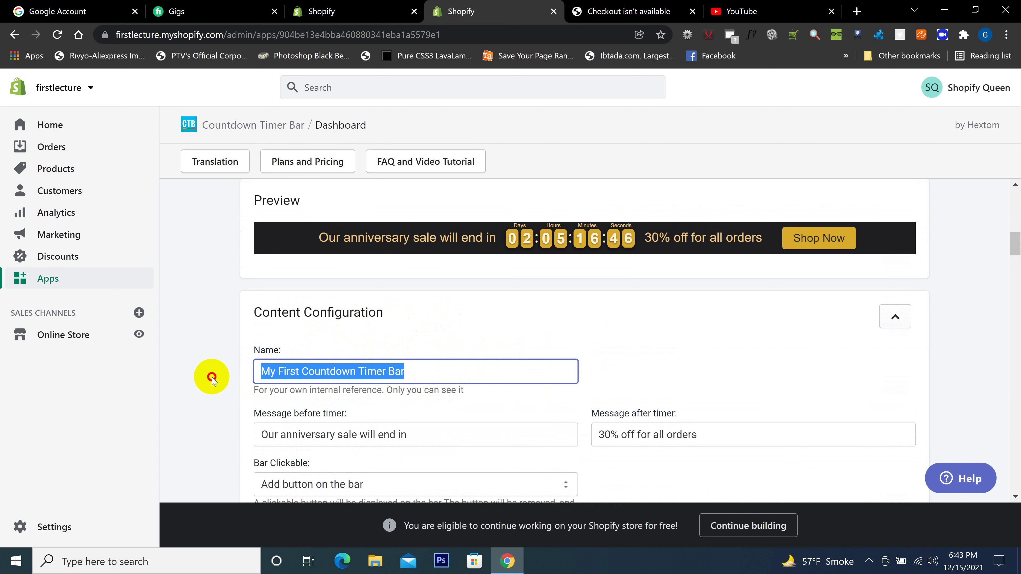
pyautogui.click(210, 377)
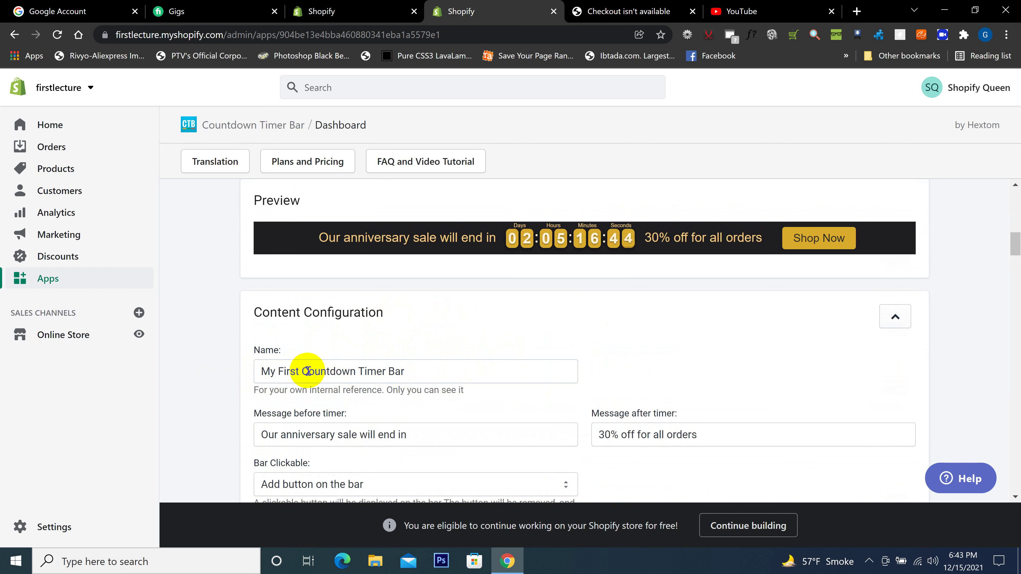
pyautogui.moveTo(303, 370); pyautogui.dragTo(182, 370)
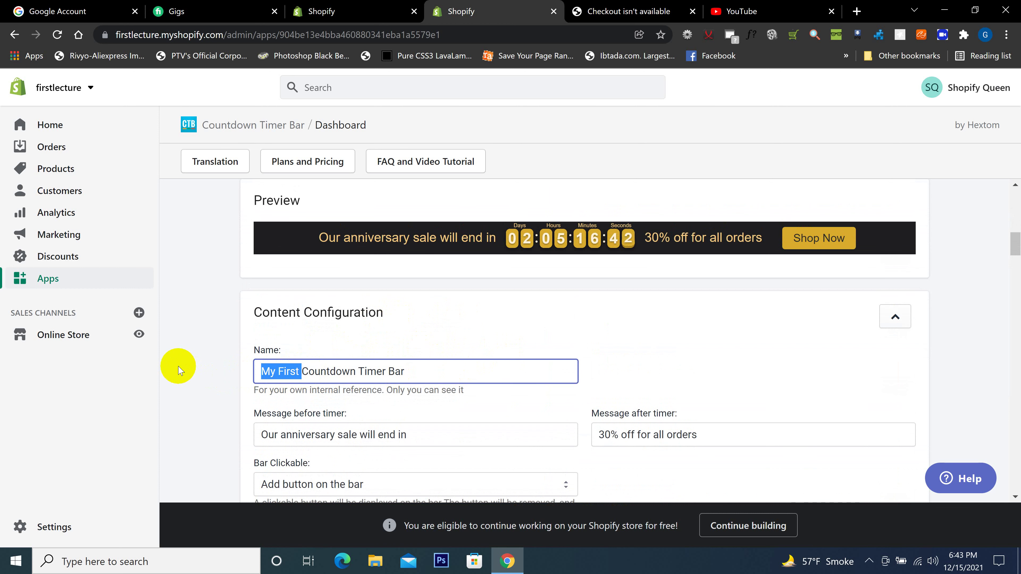
pyautogui.press('BackSpace')
# Step: Review the bar's before and after timer messages, display position, background images, display timing and page targeting settings
pyautogui.scroll(-4, 209, 383)
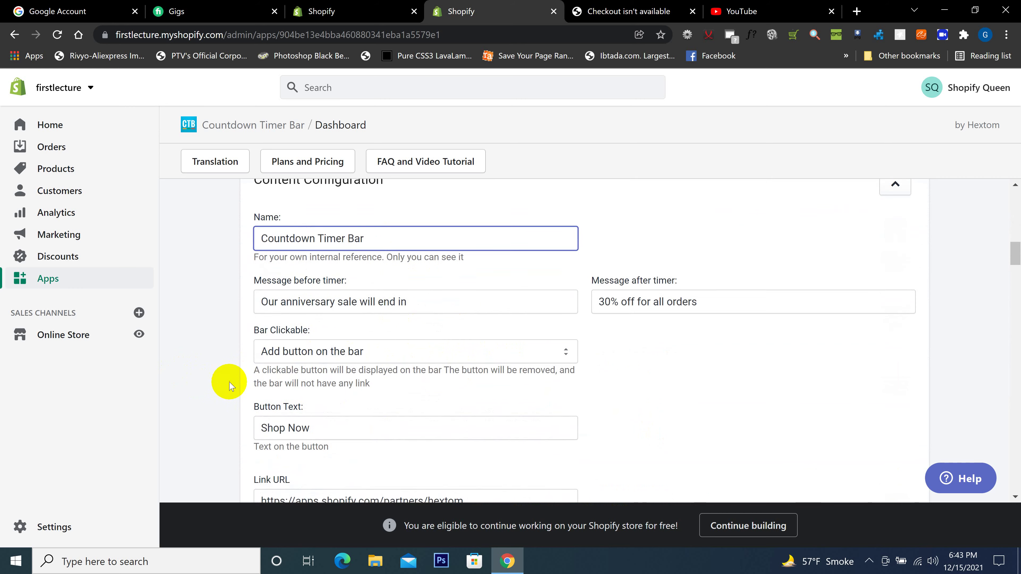
pyautogui.moveTo(408, 236); pyautogui.dragTo(245, 241)
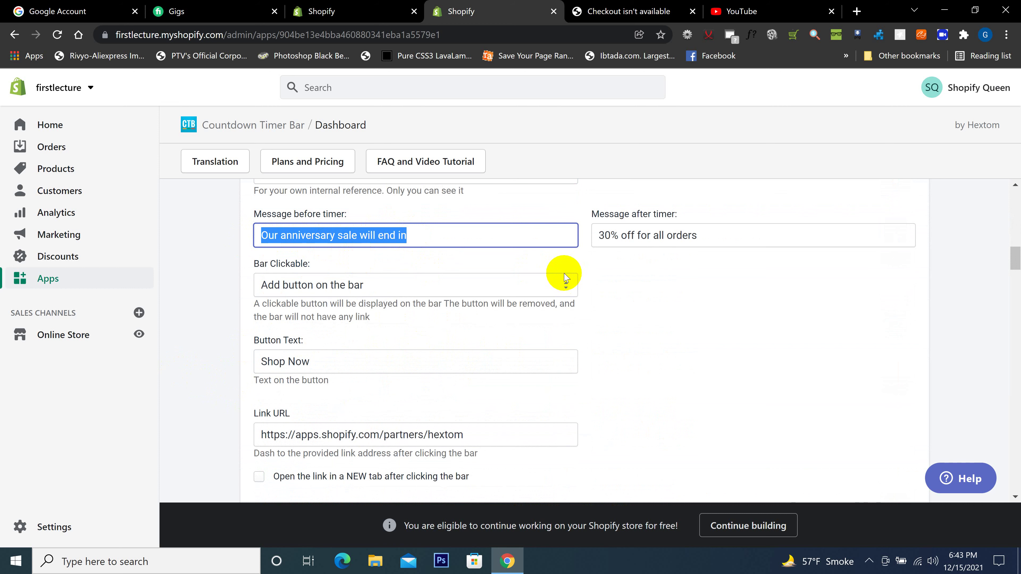
pyautogui.moveTo(708, 236); pyautogui.dragTo(597, 241)
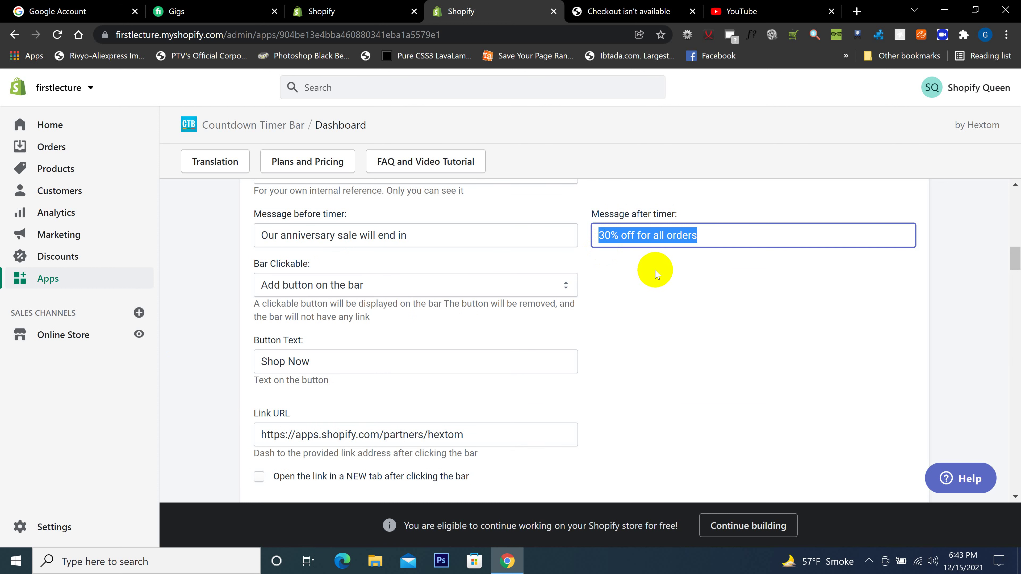
pyautogui.scroll(-3, 296, 287)
pyautogui.scroll(1, 392, 292)
pyautogui.scroll(-5, 345, 310)
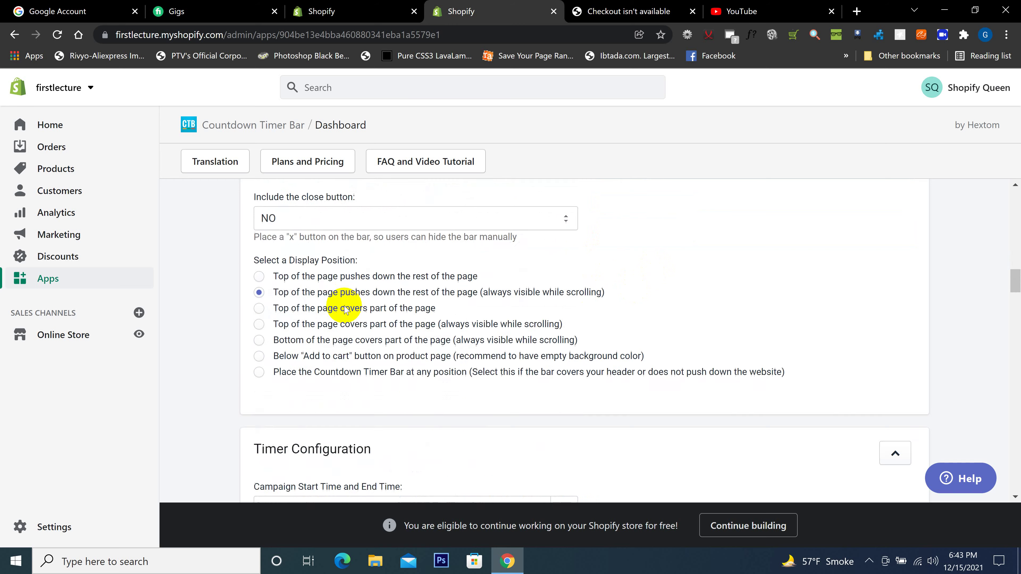
pyautogui.scroll(-3, 345, 310)
pyautogui.scroll(-11, 341, 324)
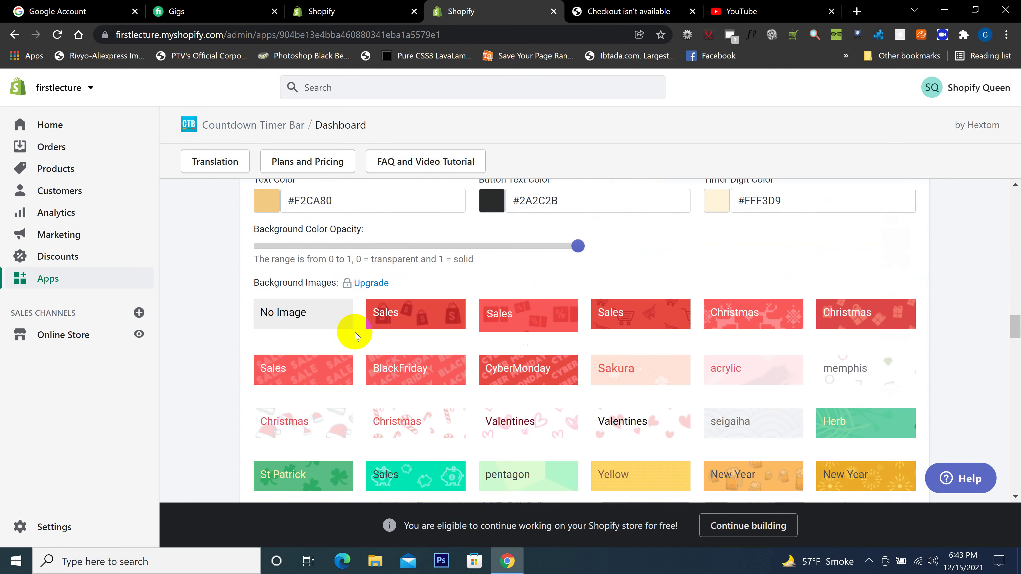
pyautogui.scroll(-20, 456, 330)
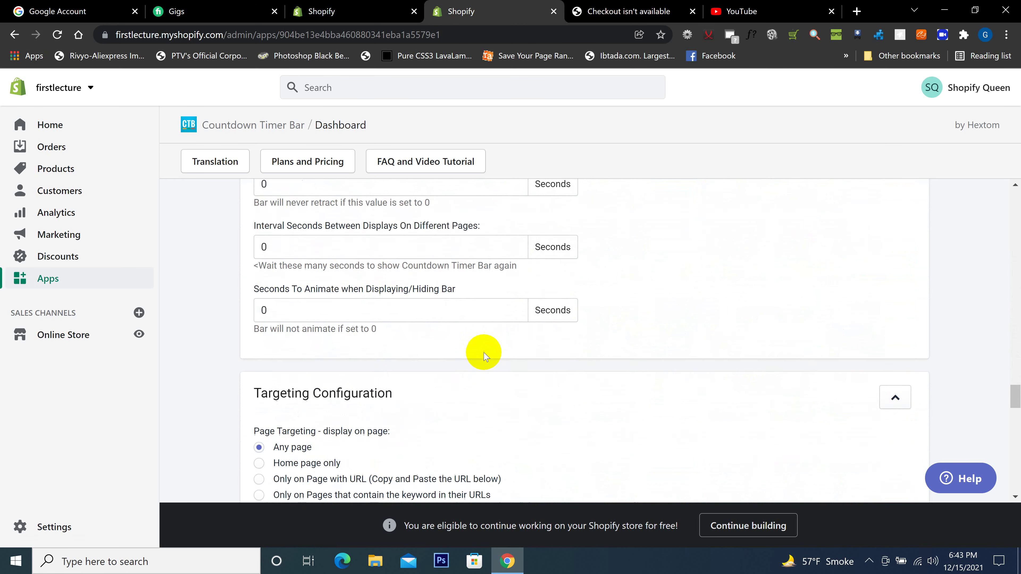